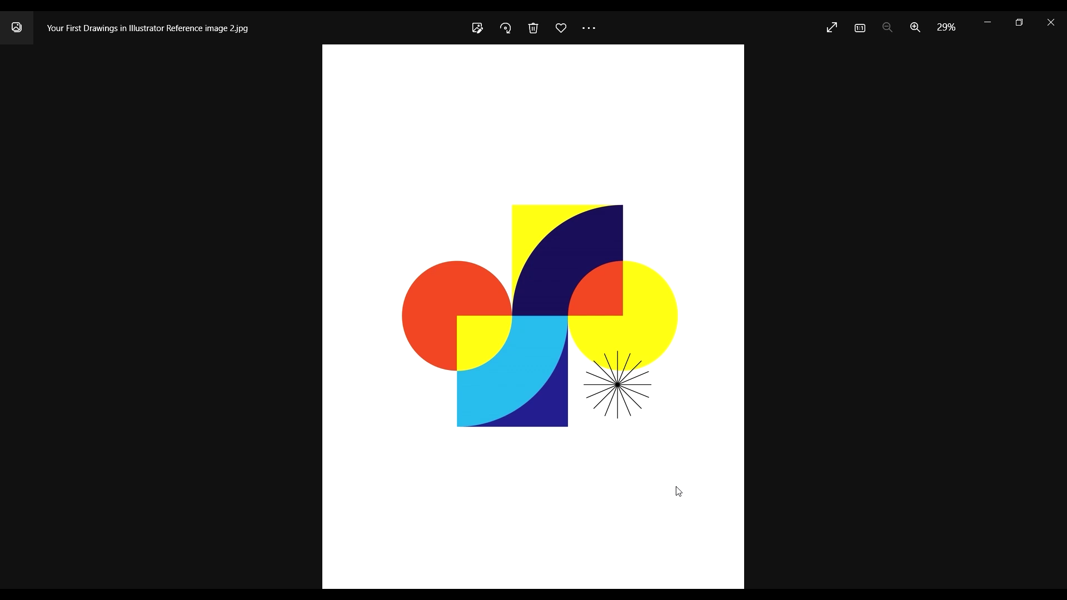
Switch from the reference image to the Illustrator document 04 Your First Drawings in Illustrator 2.ai
click(604, 588)
scroll(582, 254, down, 2)
scroll(582, 254, up, 3)
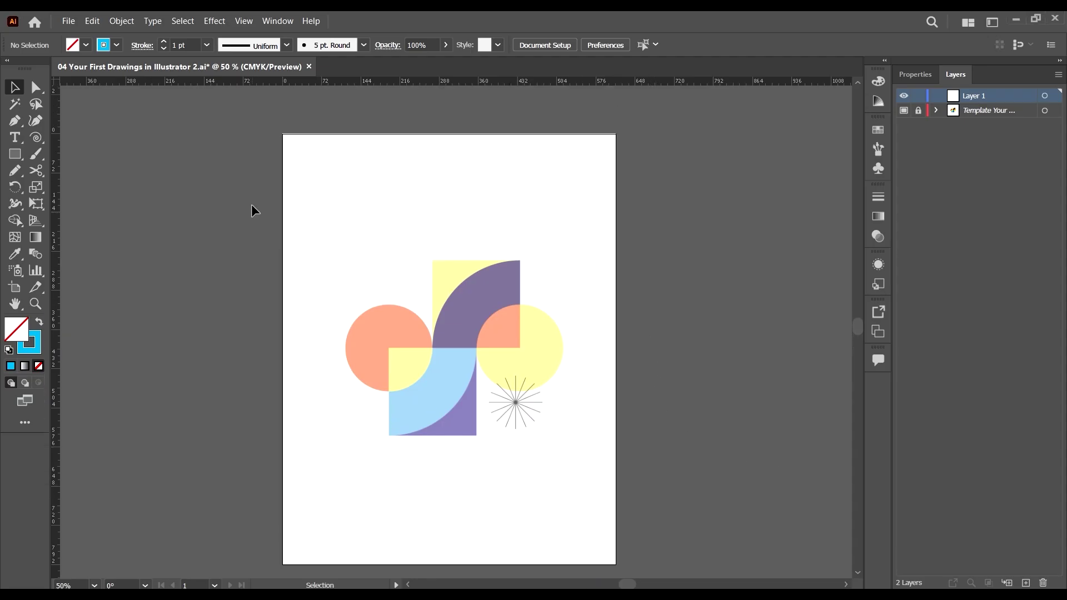
scroll(251, 205, down, 1)
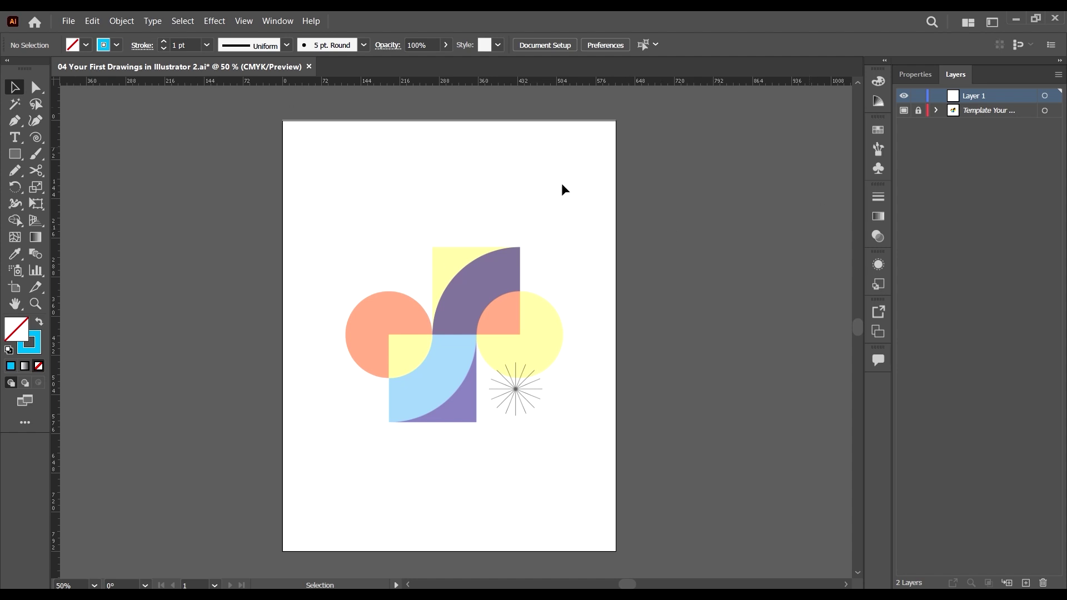
click(68, 21)
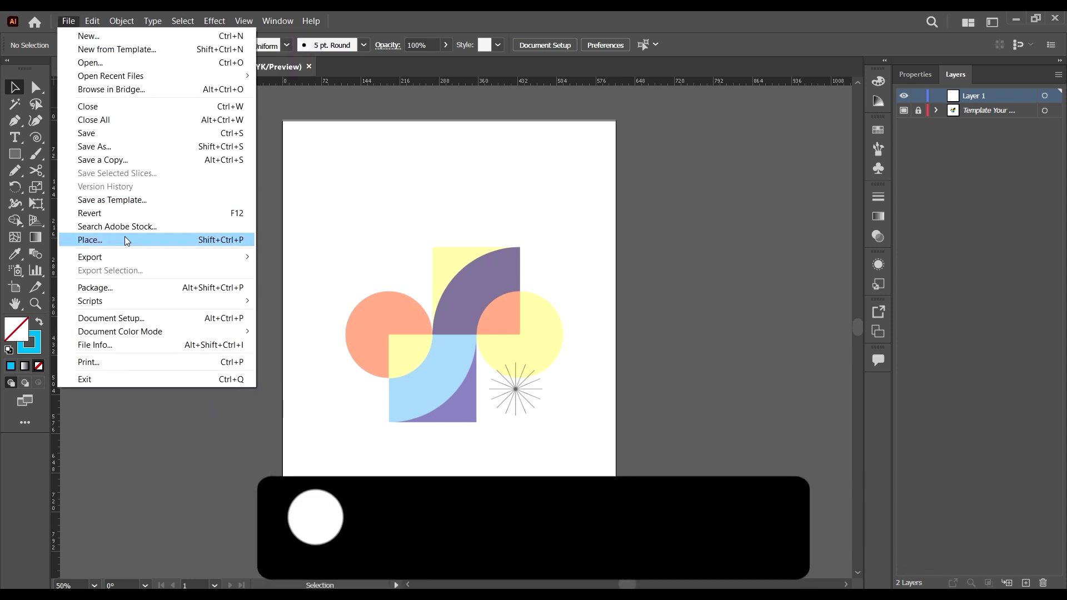
click(125, 238)
double_click(162, 125)
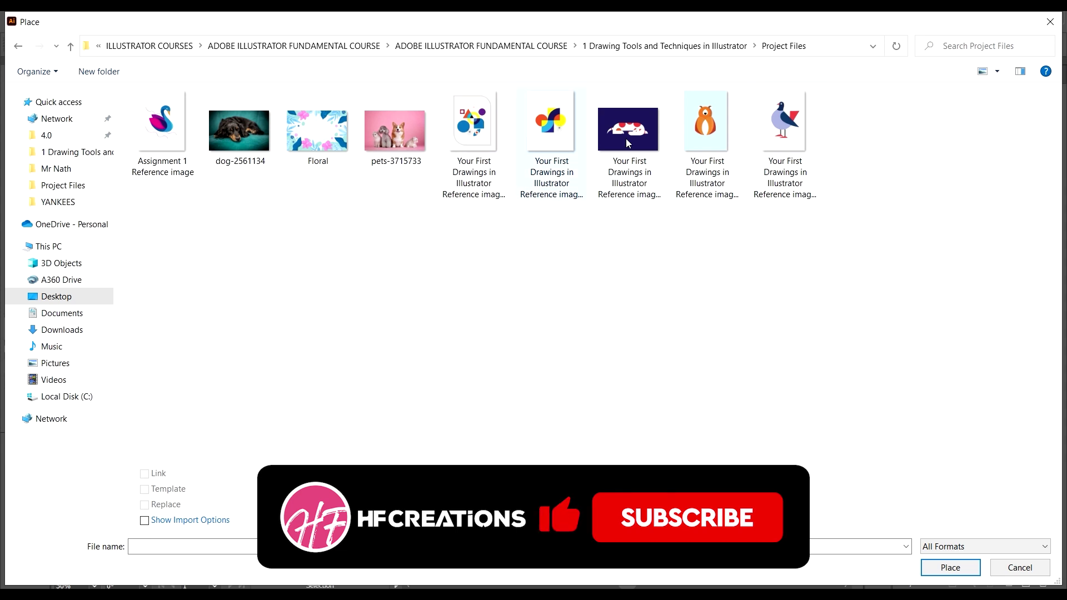
click(560, 166)
click(560, 167)
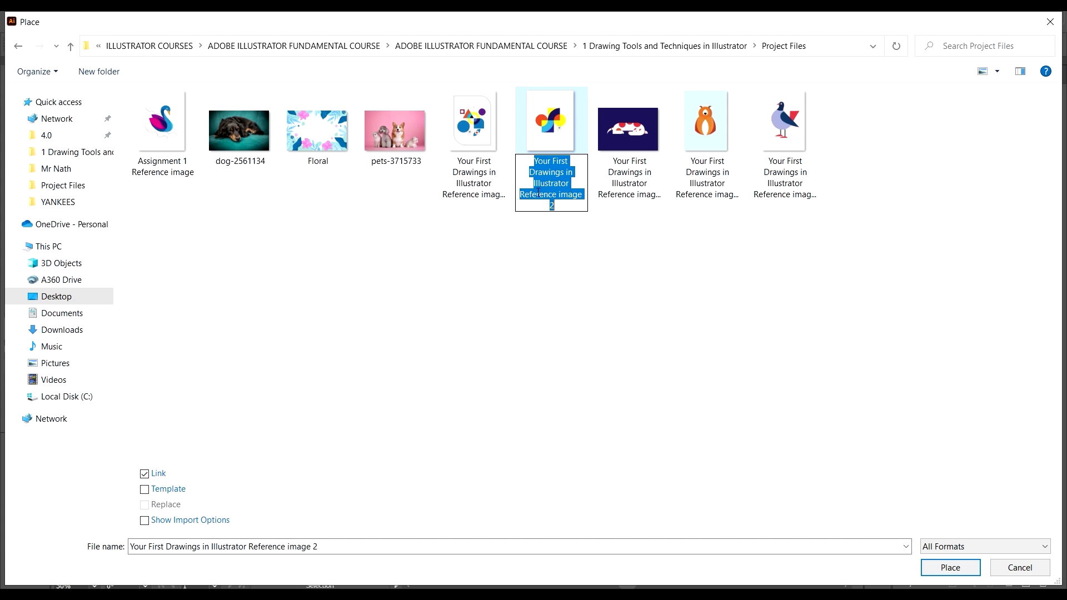
key(Escape)
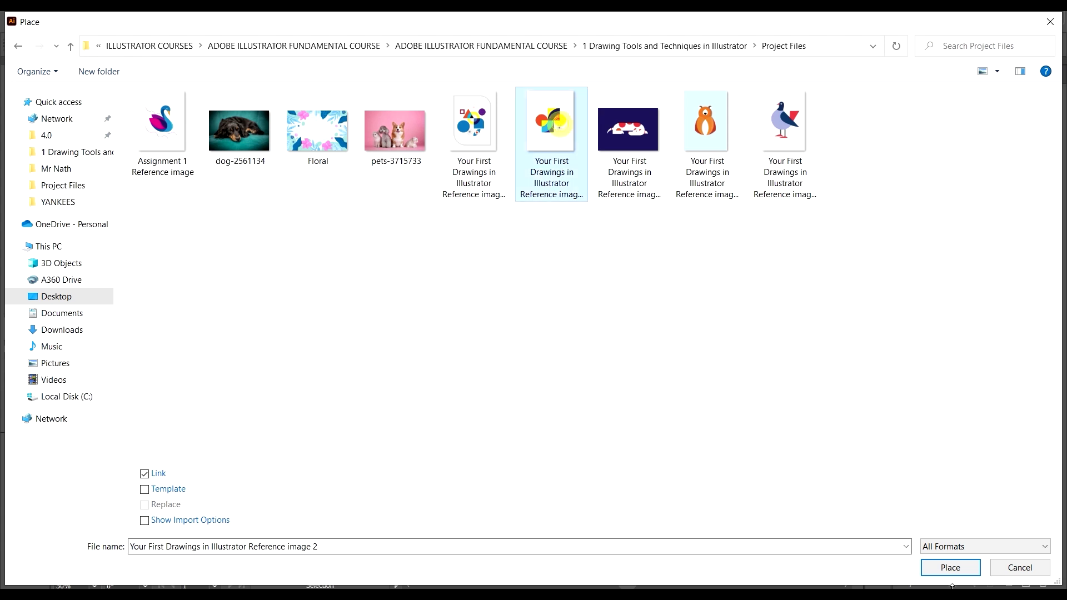
click(1006, 573)
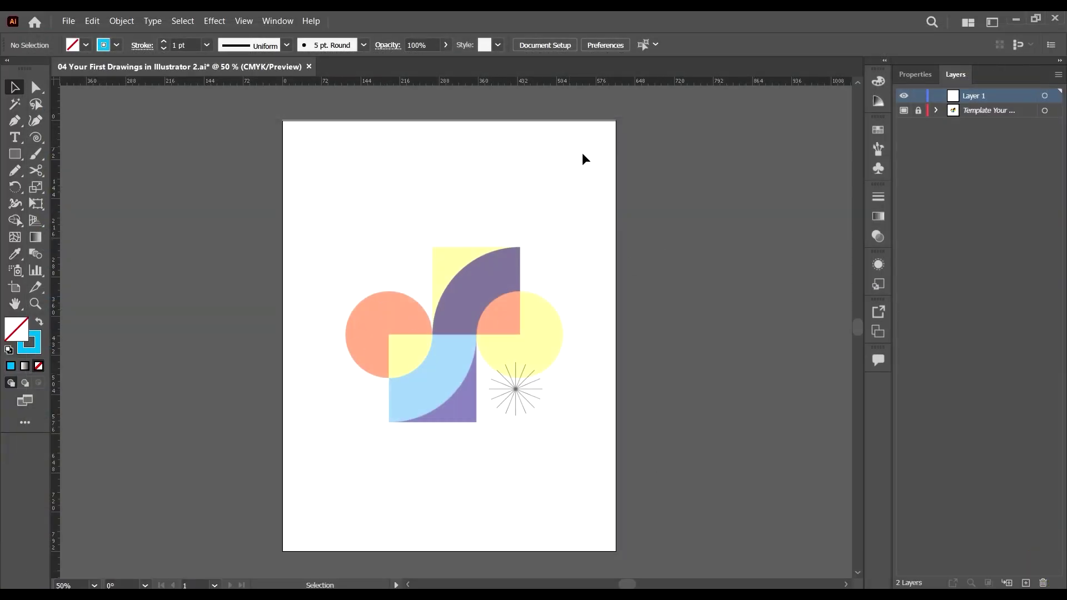
Draw a rectangle tracing the template's upper square, which encloses the yellow corner and purple arc, and deselect it
scroll(730, 372, down, 1)
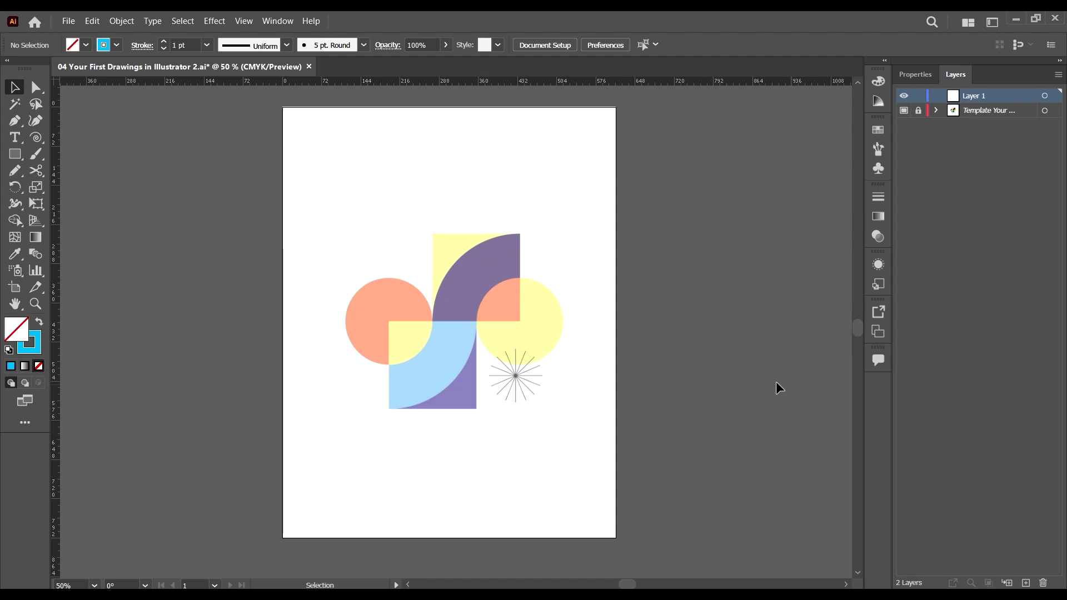
scroll(476, 262, up, 2)
scroll(476, 262, down, 2)
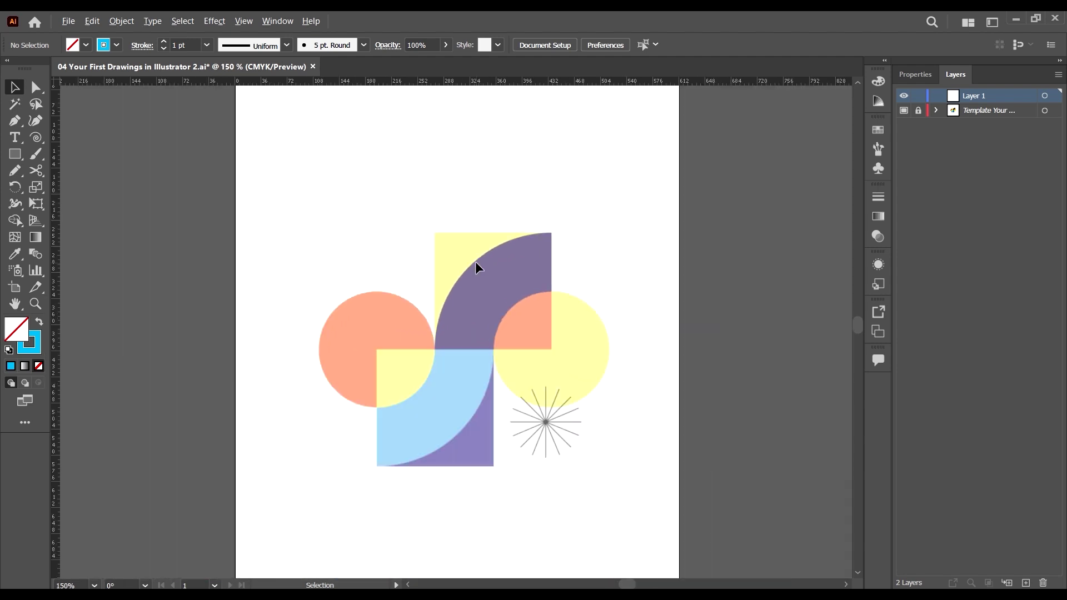
scroll(476, 261, up, 1)
click(17, 155)
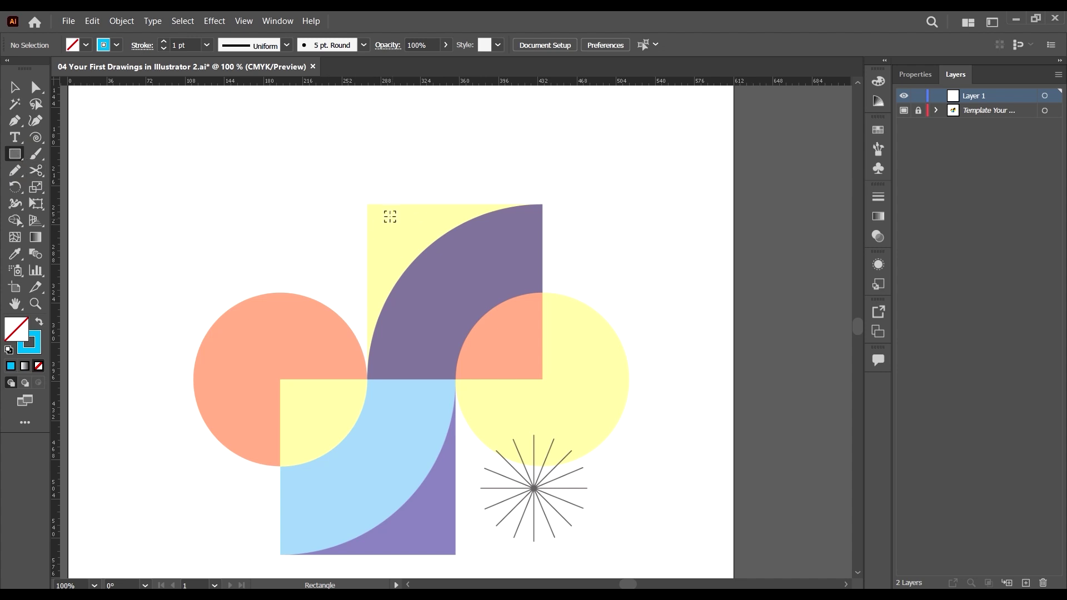
scroll(390, 217, up, 1)
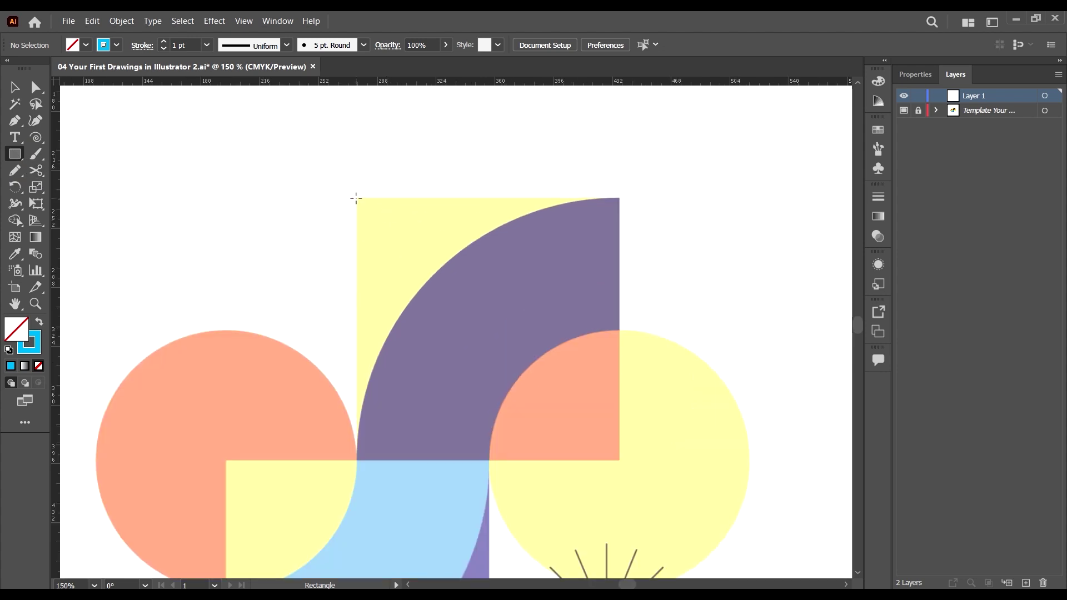
drag(357, 199, 620, 461)
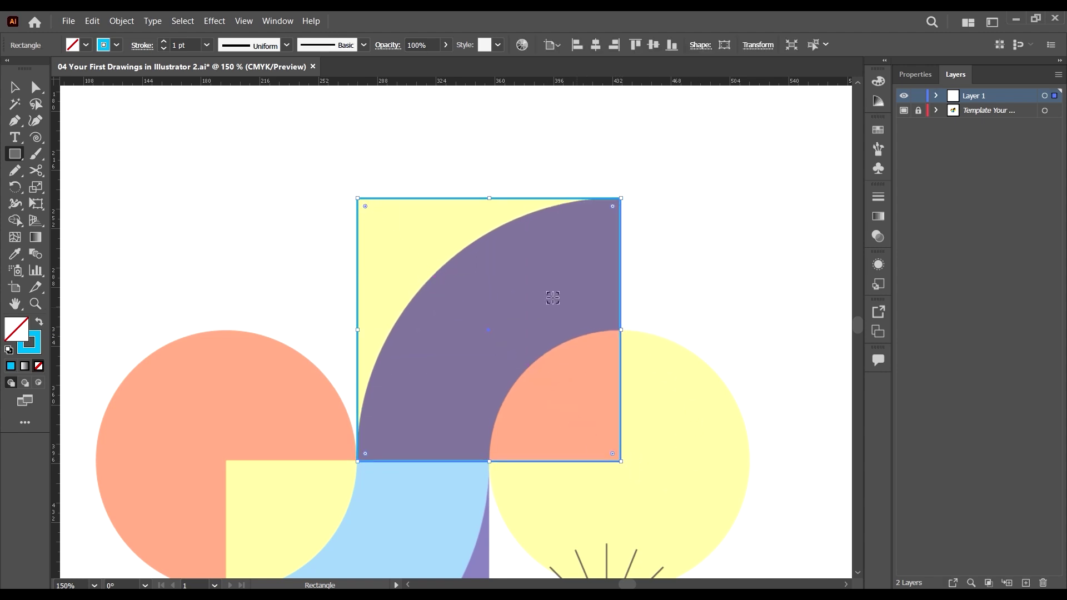
scroll(553, 296, down, 1)
click(15, 86)
click(163, 222)
scroll(336, 239, down, 1)
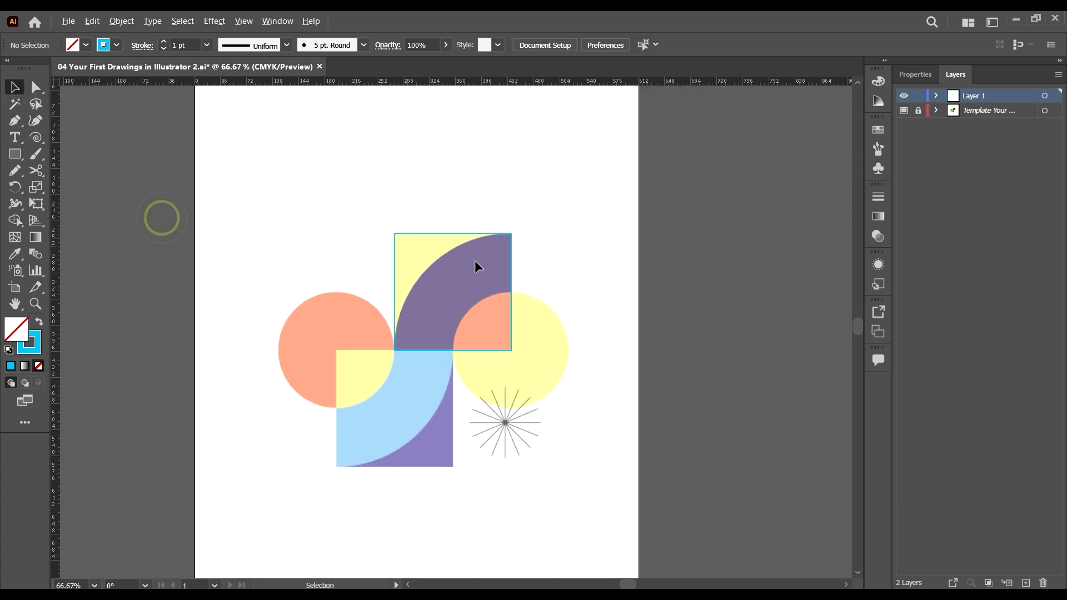
Draw three rectangles on the empty canvas beside the artboard, with one overlapping both of the others
scroll(654, 287, down, 1)
click(15, 161)
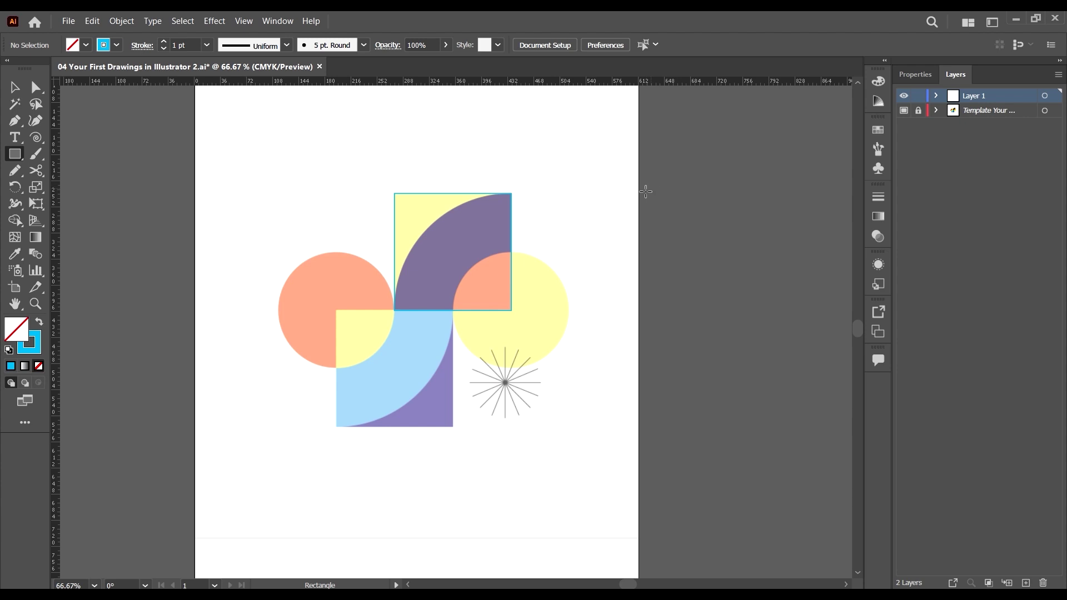
scroll(645, 195, right, 1)
scroll(613, 235, up, 1)
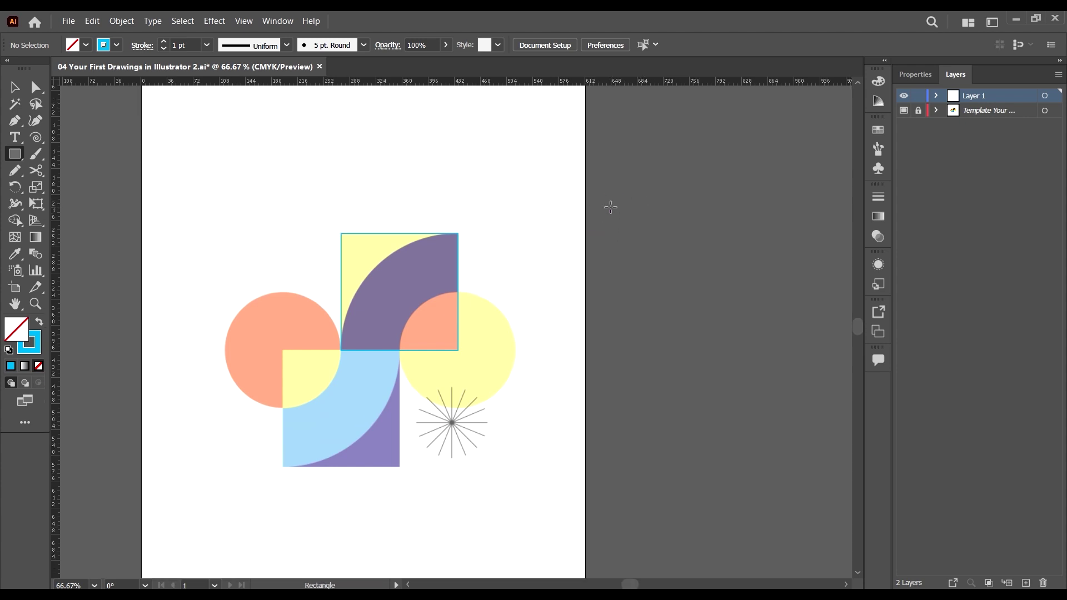
drag(610, 208, 714, 285)
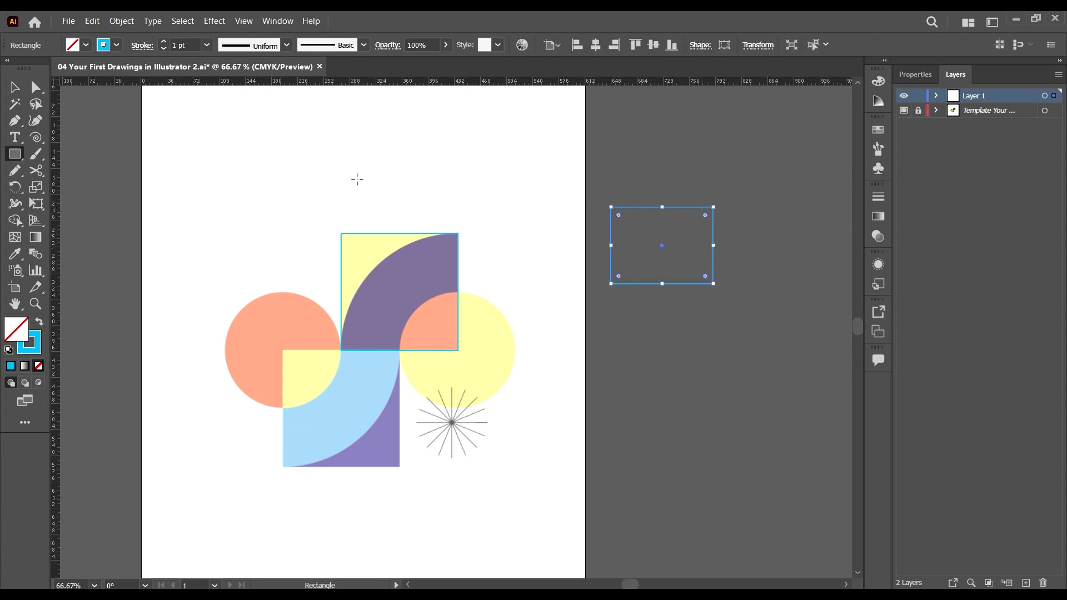
mouse_move(599, 315)
mouse_down()
mouse_move(769, 408)
mouse_move(668, 389)
mouse_up()
drag(728, 346, 645, 266)
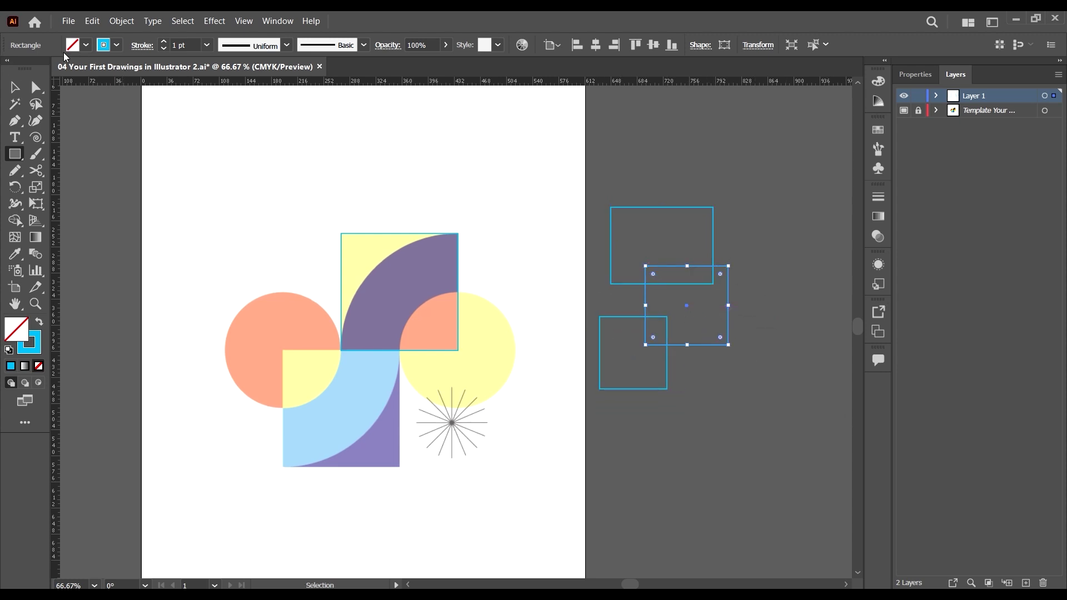
Remove the stroke from the uppermost rectangle beside the artboard and fill it with green
click(14, 88)
drag(614, 167, 763, 465)
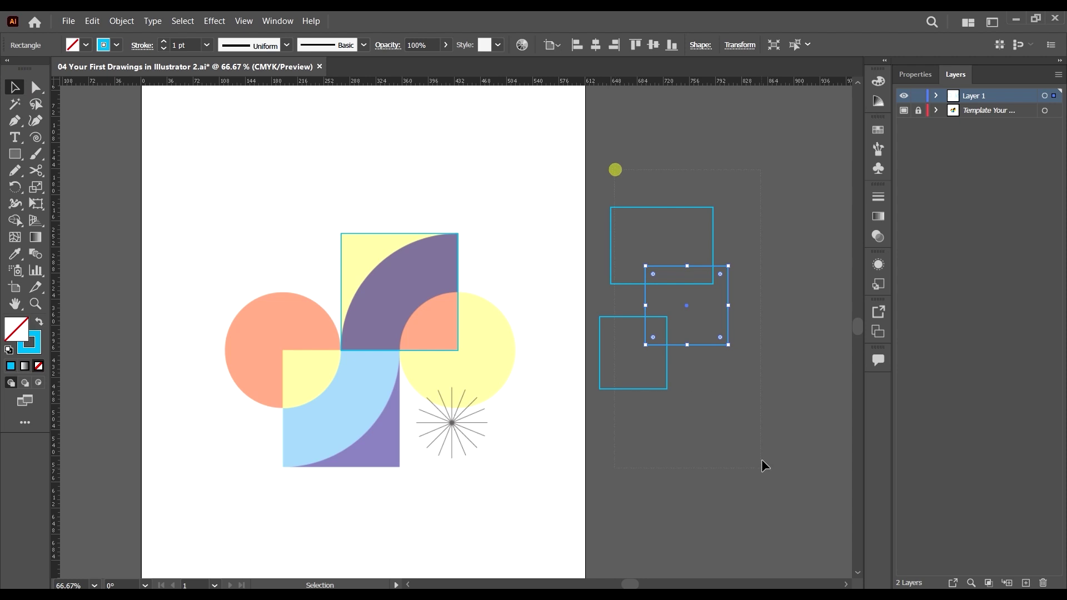
click(768, 272)
drag(757, 235, 703, 244)
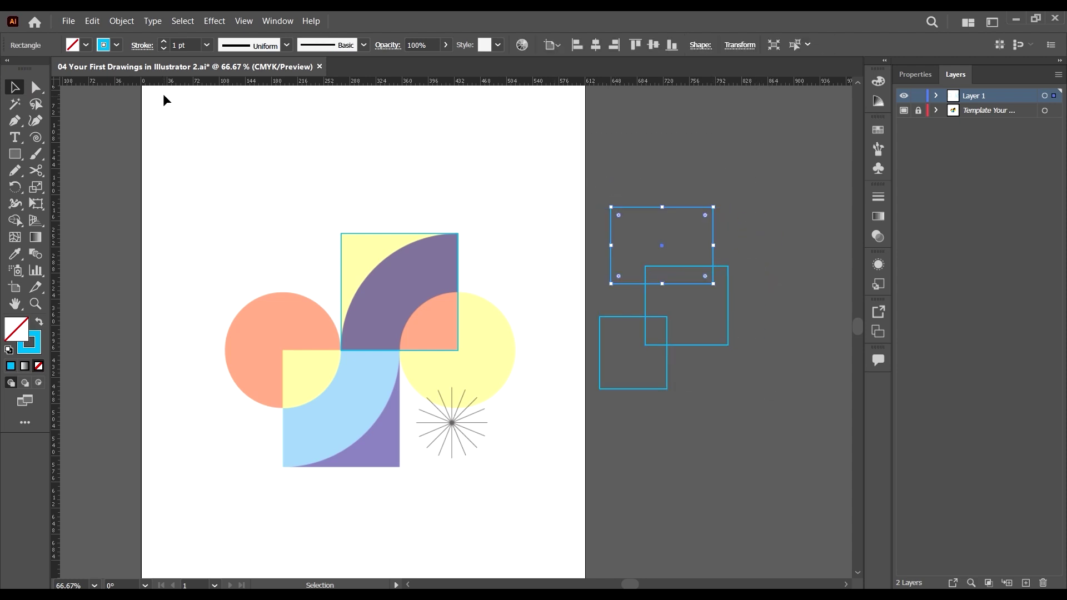
click(117, 45)
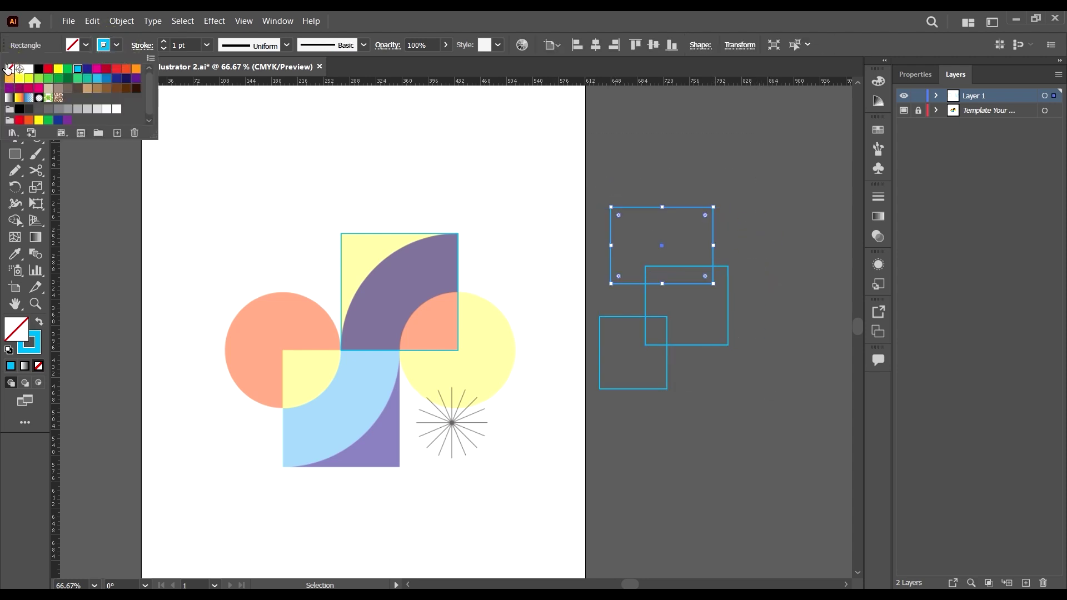
click(9, 78)
click(9, 69)
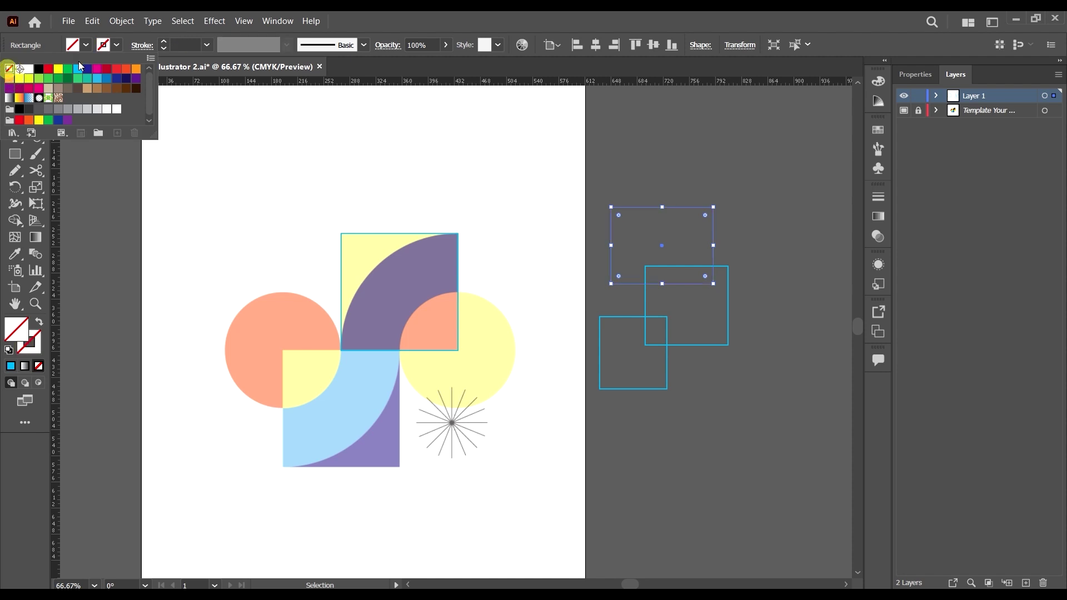
key(Escape)
click(86, 45)
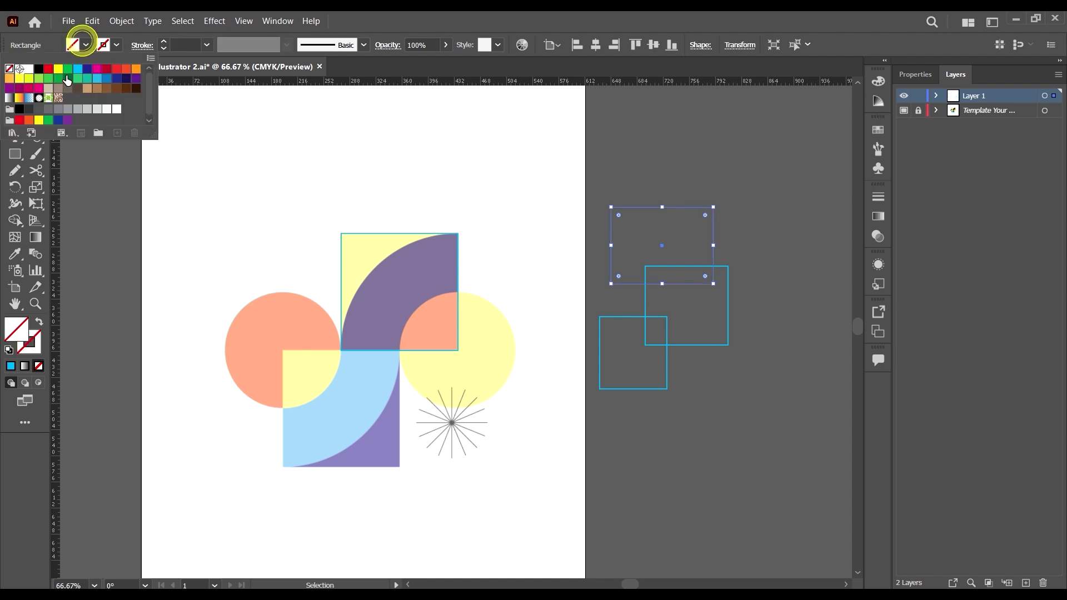
click(69, 70)
click(753, 285)
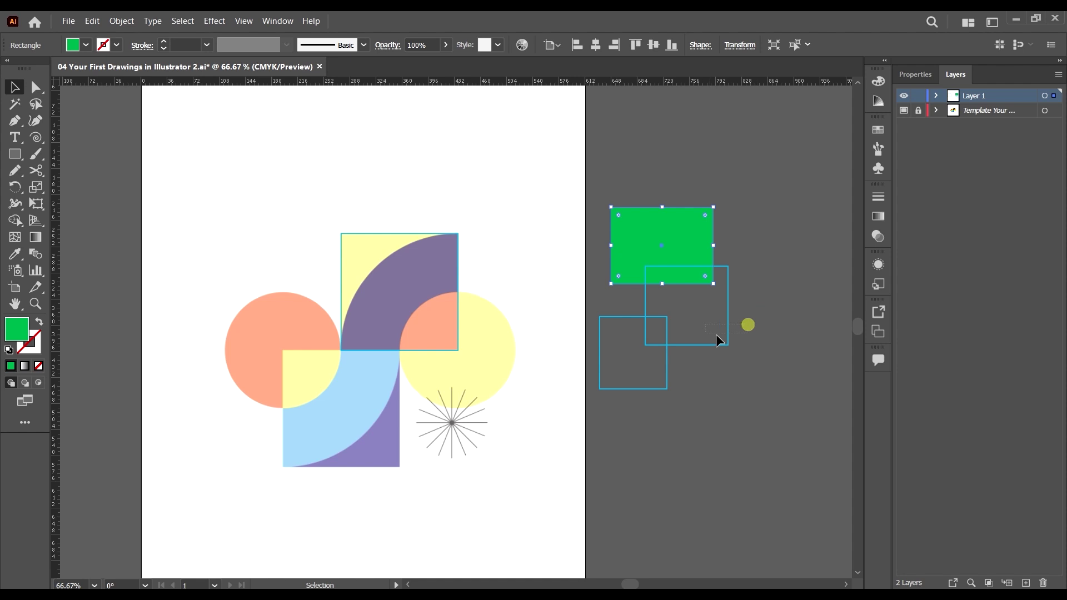
Remove the stroke from the middle overlapping rectangle and fill it with orange
click(729, 331)
click(115, 45)
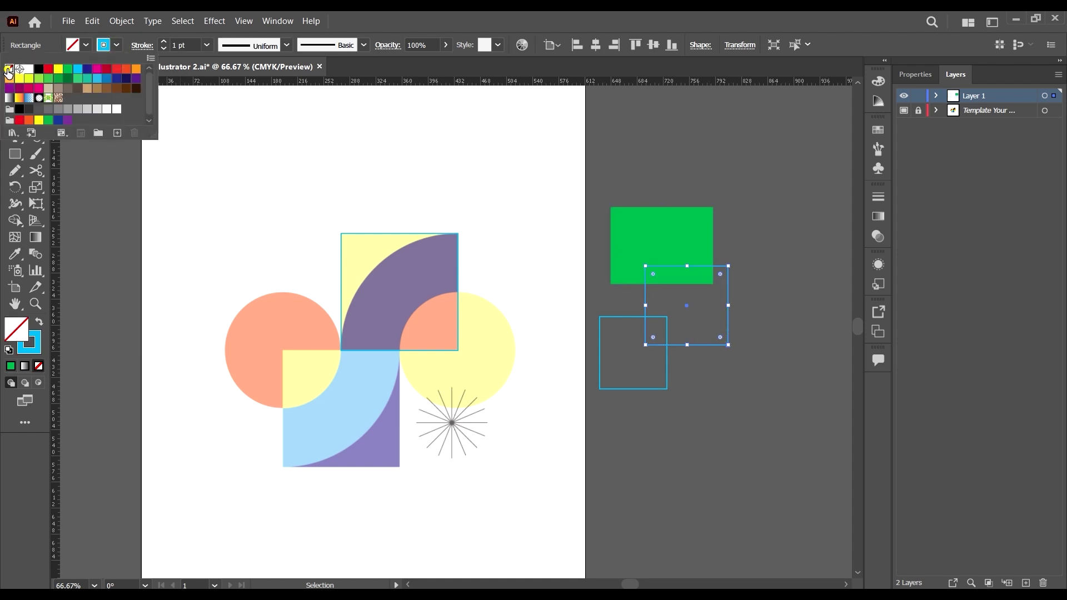
click(8, 69)
key(Escape)
click(86, 45)
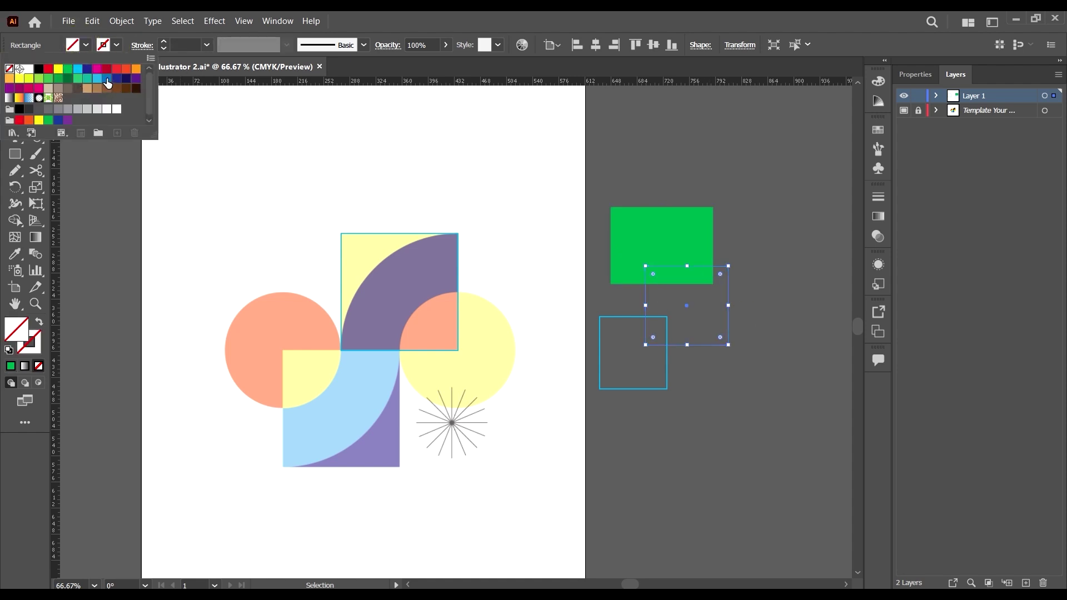
click(136, 72)
click(649, 388)
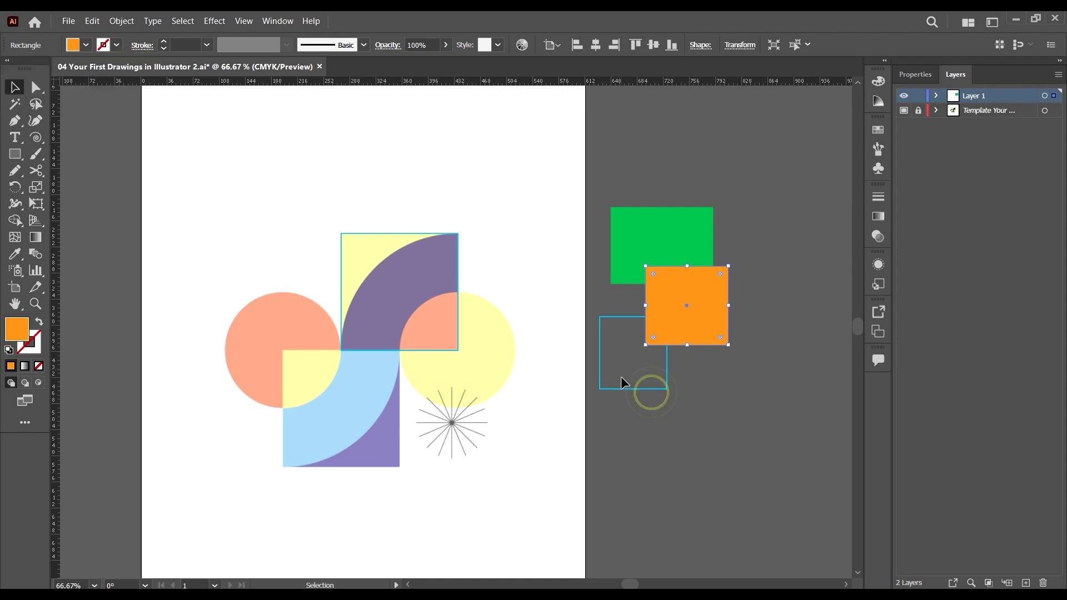
Remove the stroke from the lowest rectangle, fill it with black, and deselect it
click(622, 371)
click(116, 45)
click(10, 70)
click(87, 45)
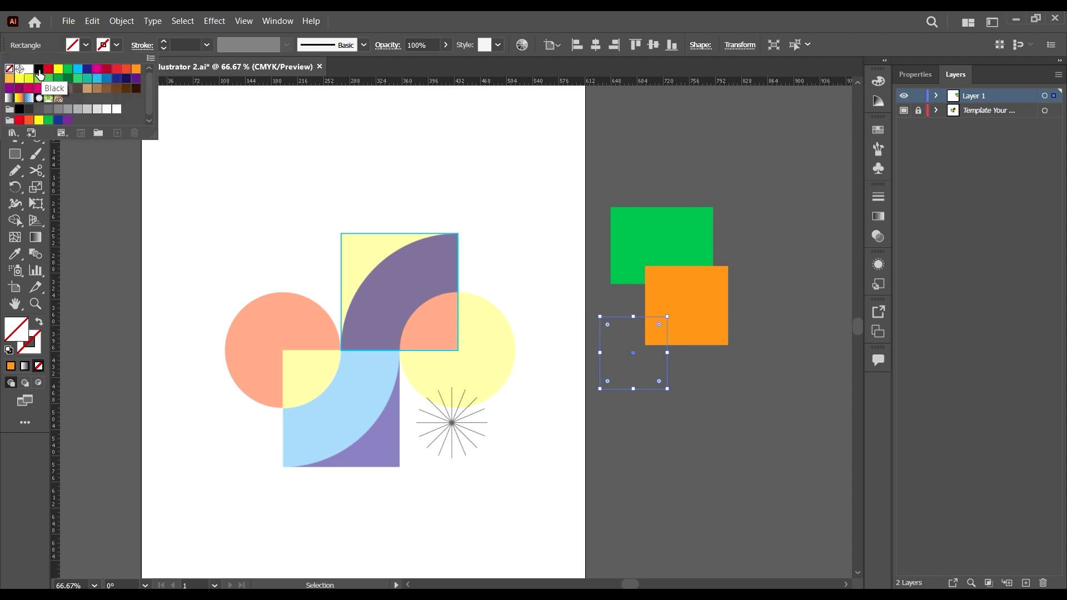
click(39, 69)
click(699, 424)
click(745, 444)
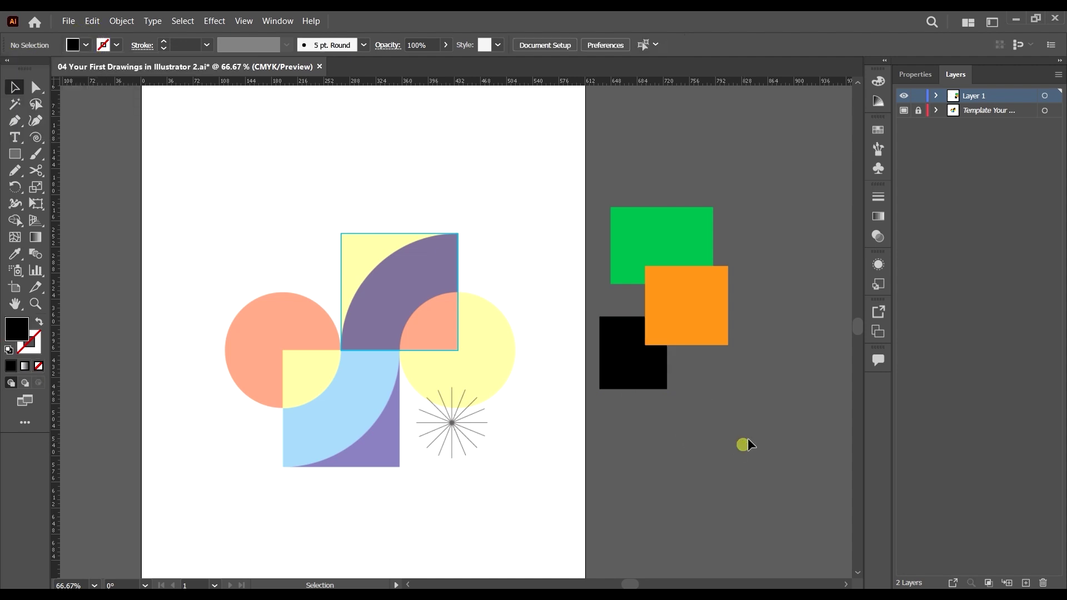
Try merging the green and orange rectangles, including their overlap, with the Shape Builder tool, undoing each merge
click(15, 222)
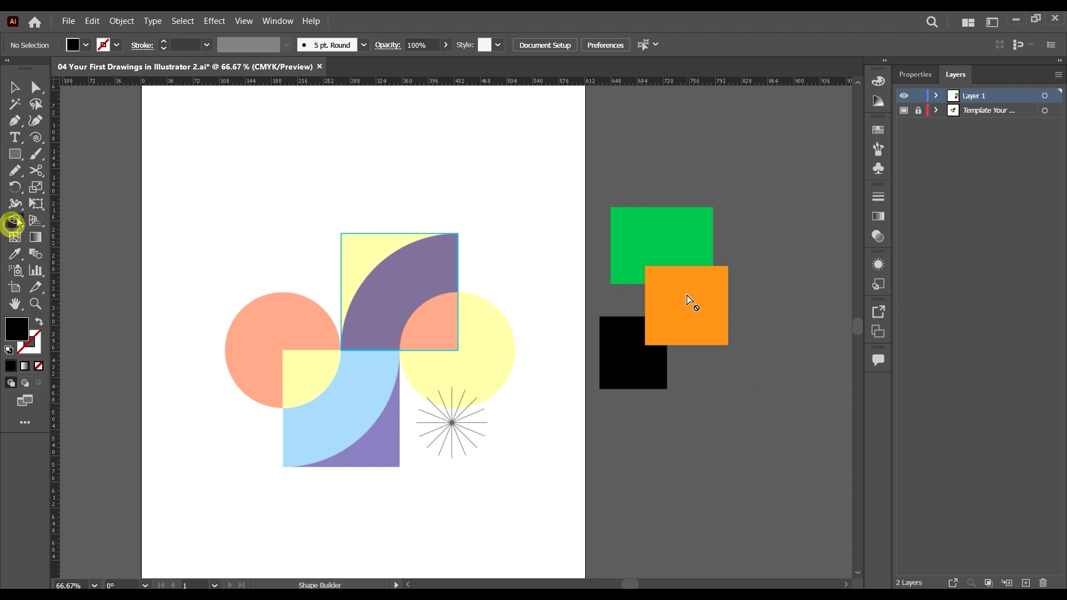
click(15, 87)
drag(722, 186, 643, 403)
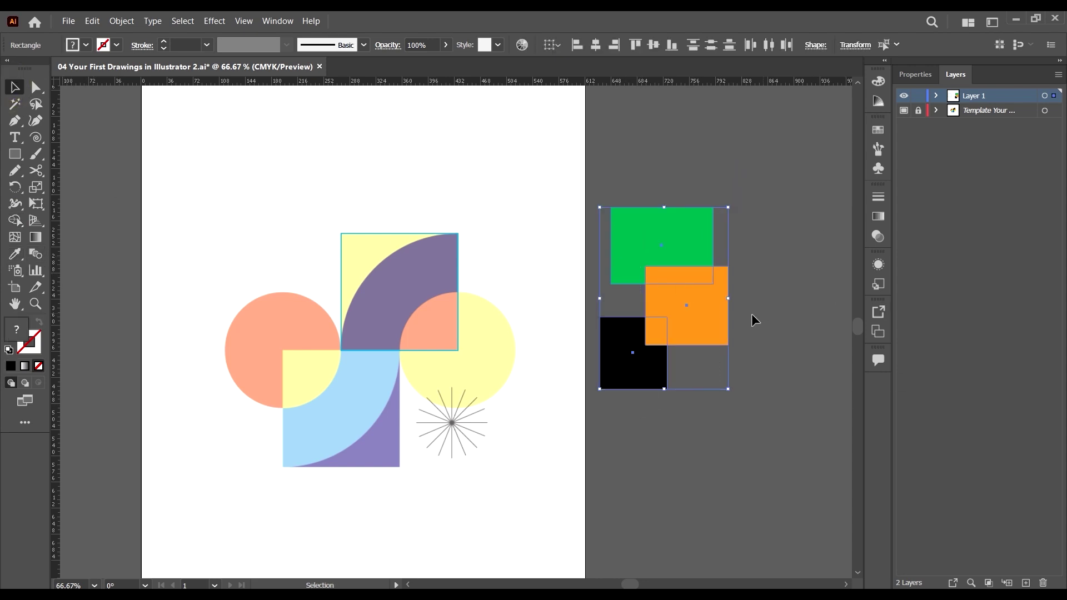
click(16, 222)
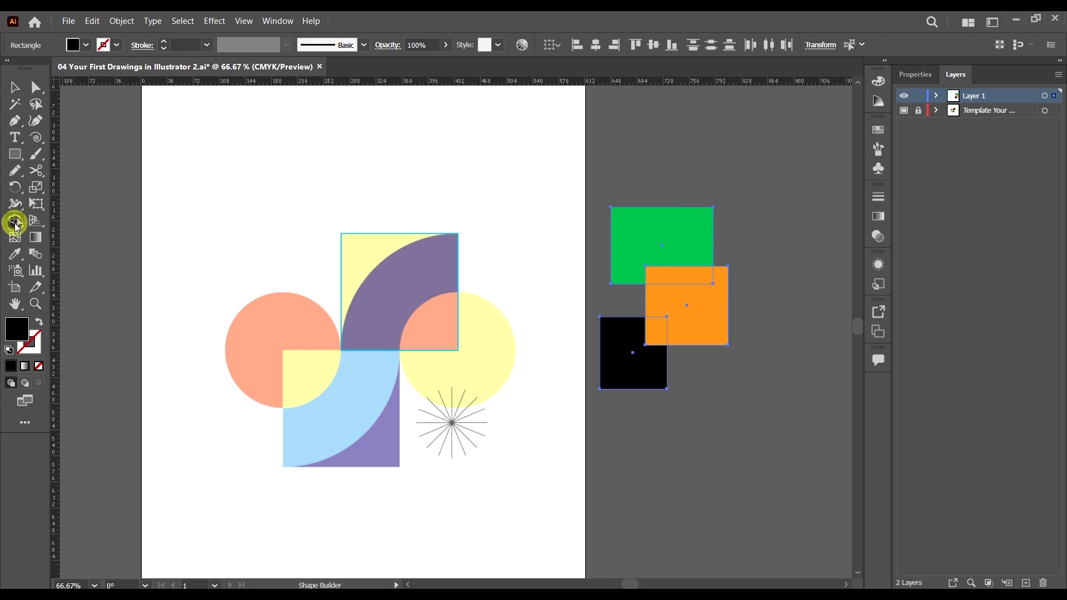
scroll(777, 258, up, 1)
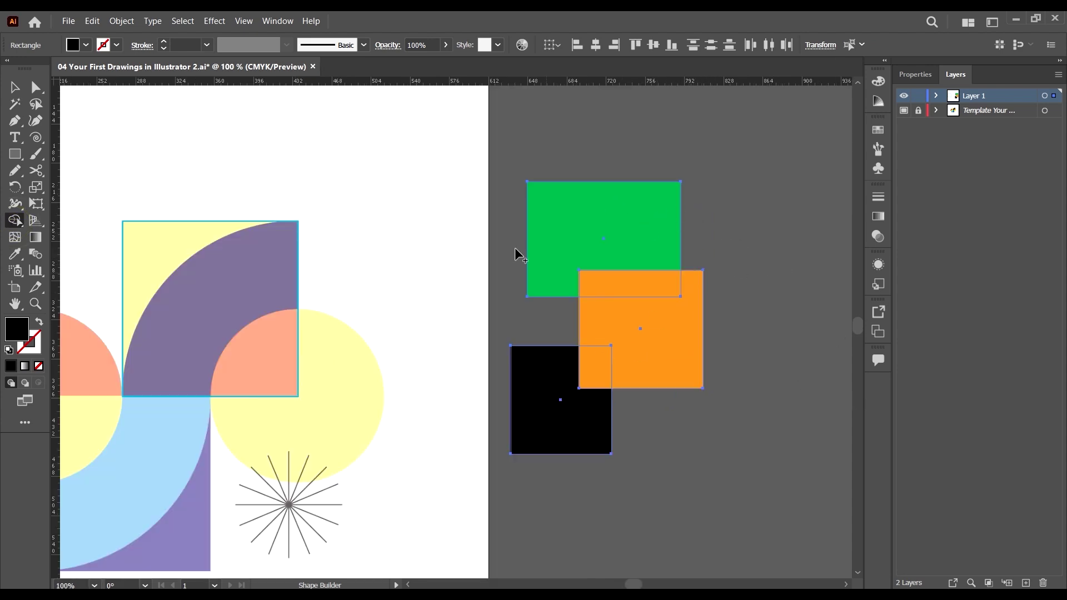
scroll(632, 270, right, 3)
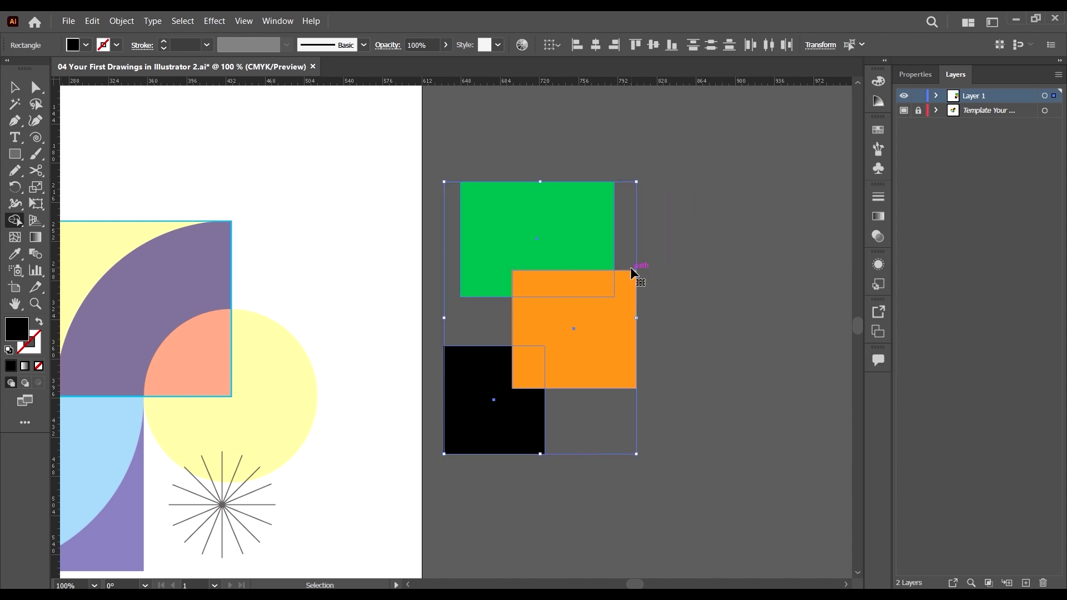
scroll(600, 255, right, 1)
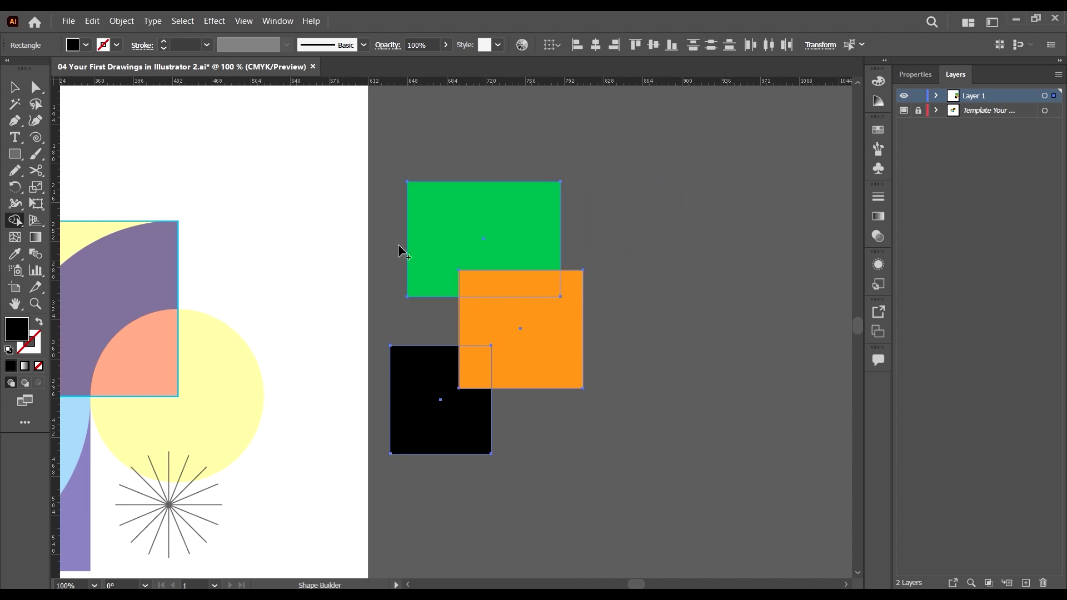
scroll(581, 255, right, 2)
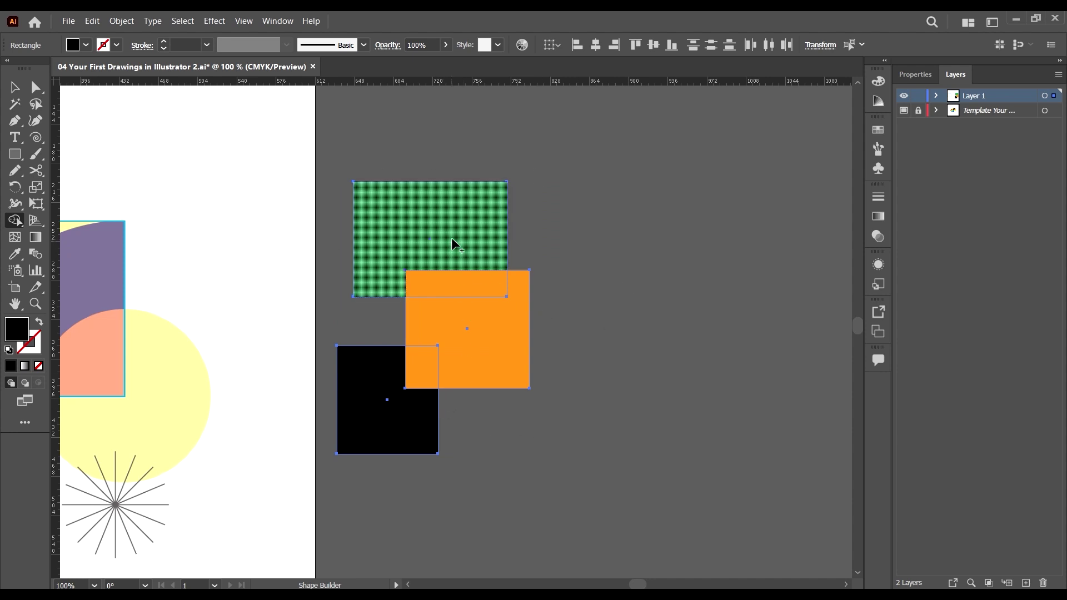
drag(453, 240, 485, 309)
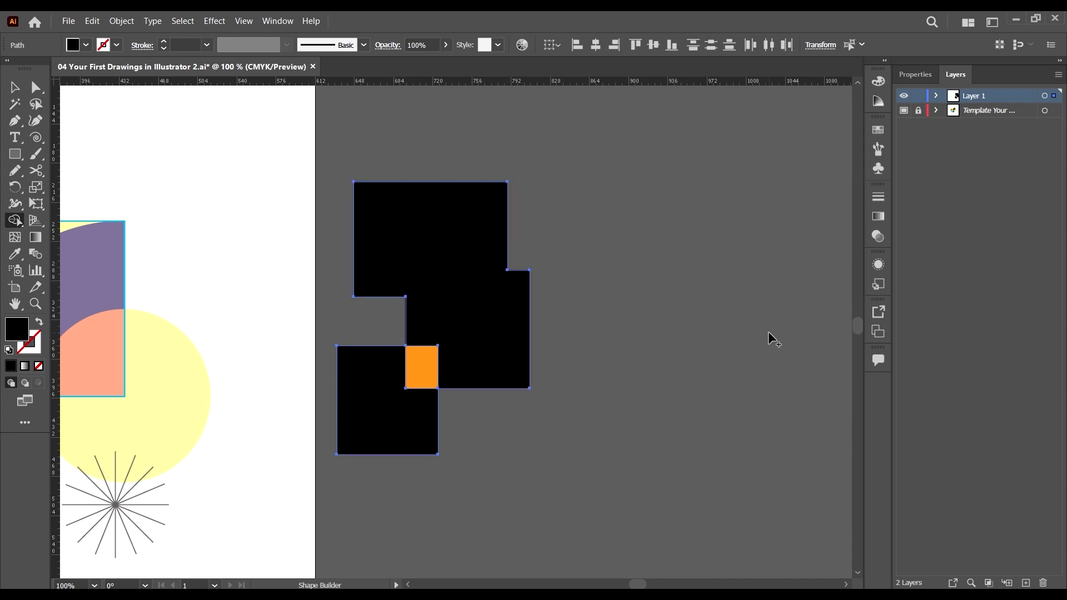
key(ctrl+z)
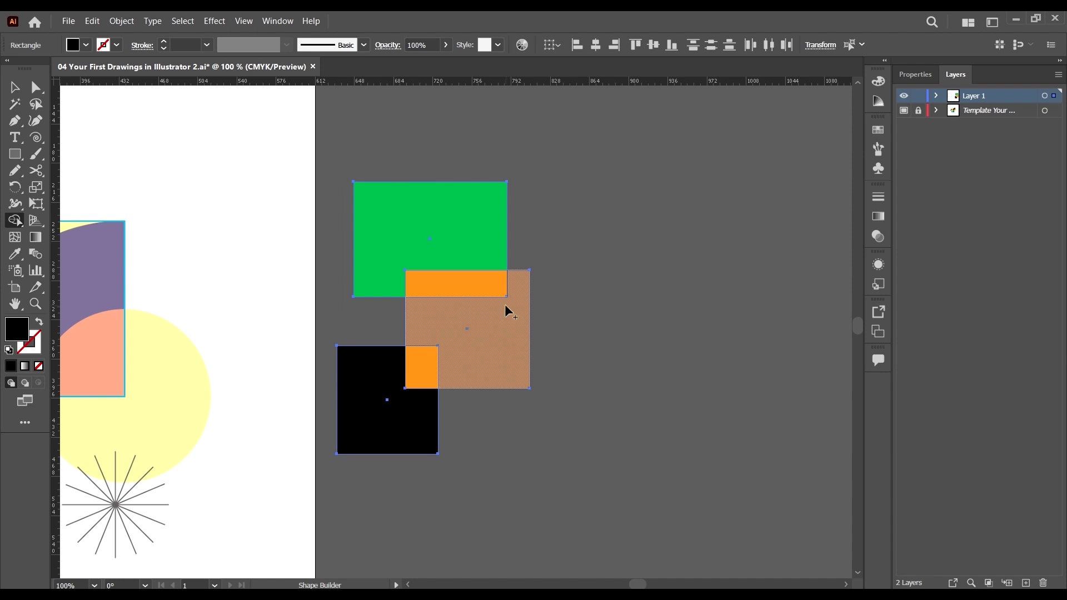
mouse_move(493, 336)
mouse_down()
mouse_move(470, 267)
mouse_move(462, 295)
mouse_up()
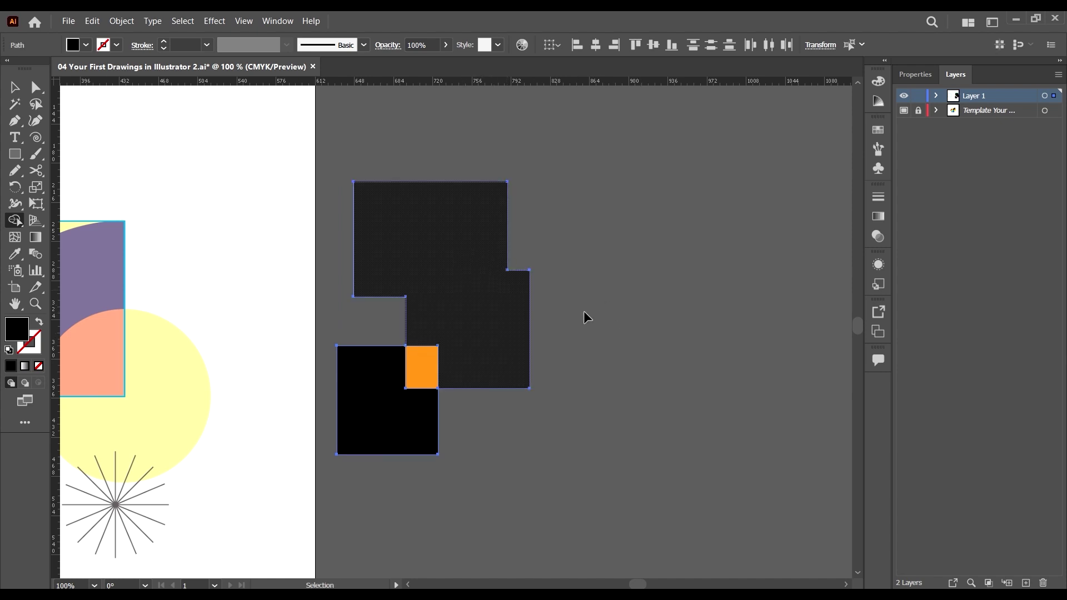
key(ctrl+z)
Try merging all three practice rectangles into one shape with the Shape Builder tool, and undo the merge
mouse_move(409, 216)
mouse_down()
mouse_move(514, 339)
mouse_move(326, 382)
mouse_move(402, 384)
mouse_up()
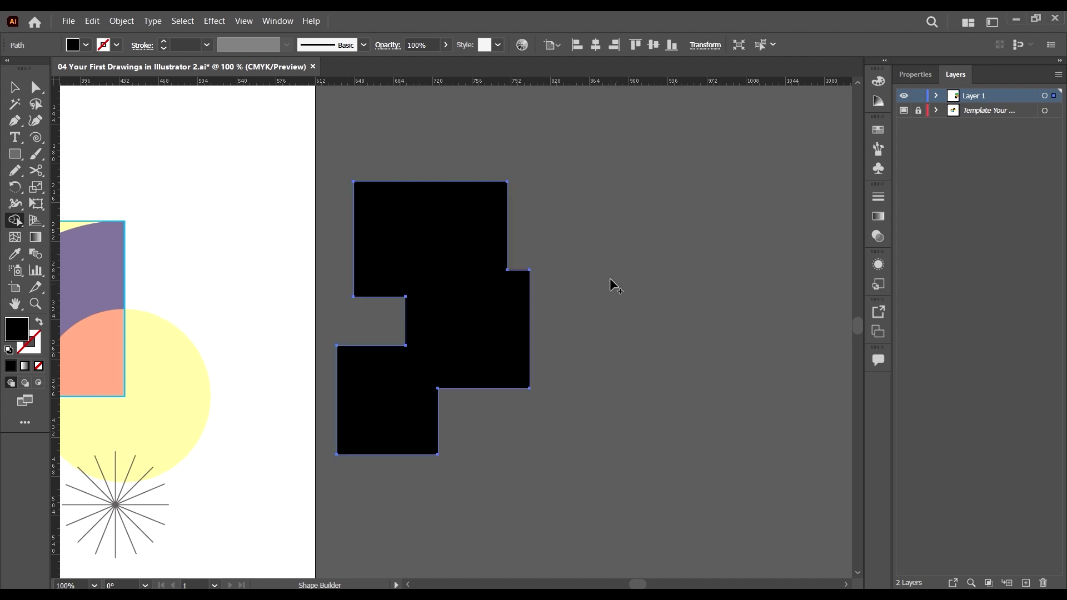
key(ctrl)
key(ctrl+z)
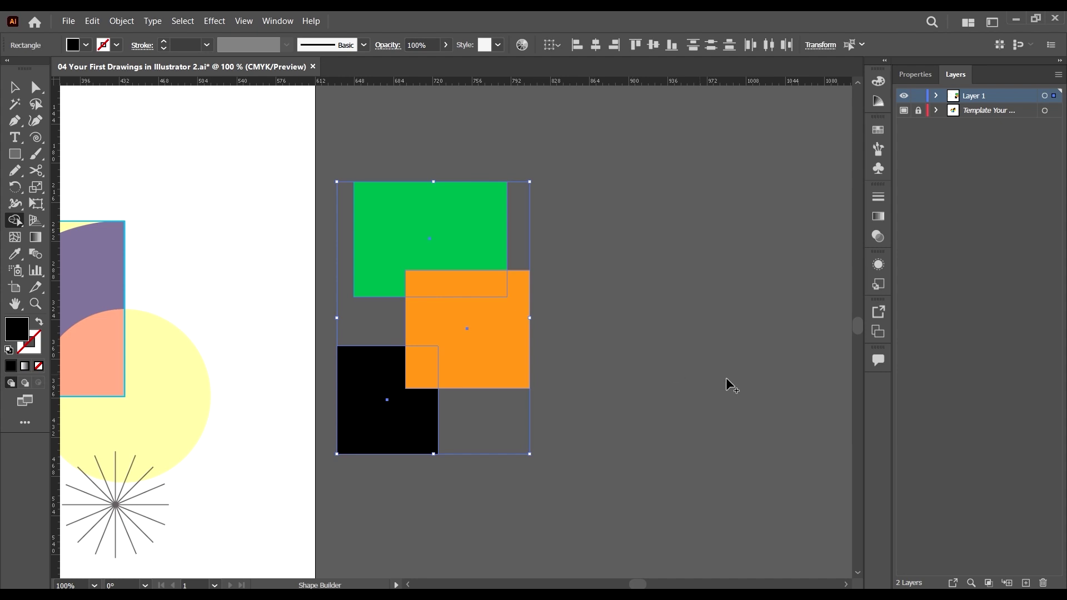
Deselect the practice rectangles and set the default fill colour to cyan
key(v)
click(613, 273)
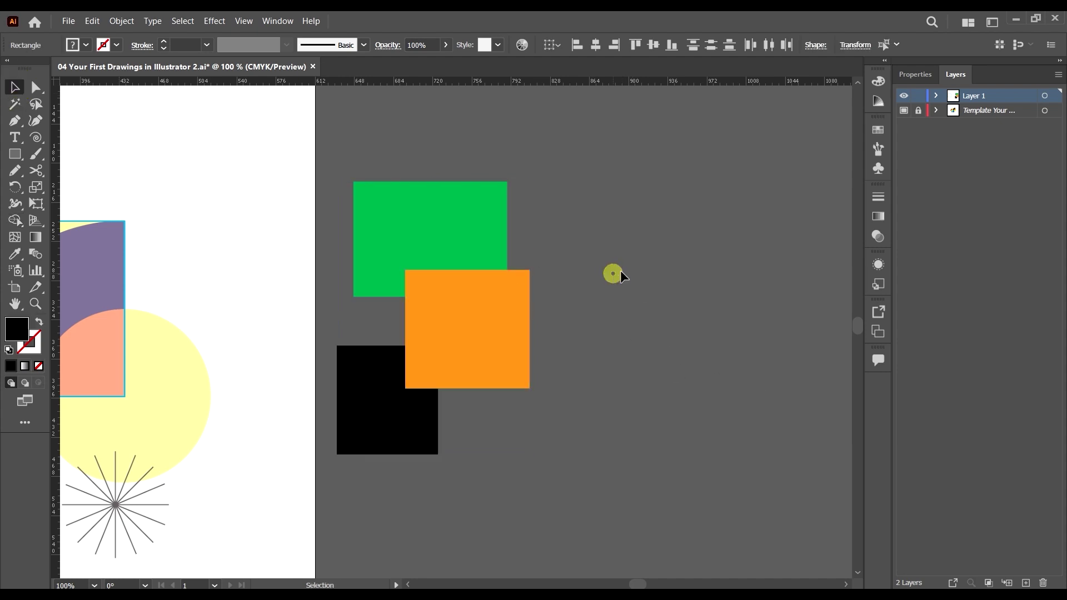
click(85, 44)
click(76, 76)
click(603, 252)
drag(651, 197, 384, 453)
click(745, 312)
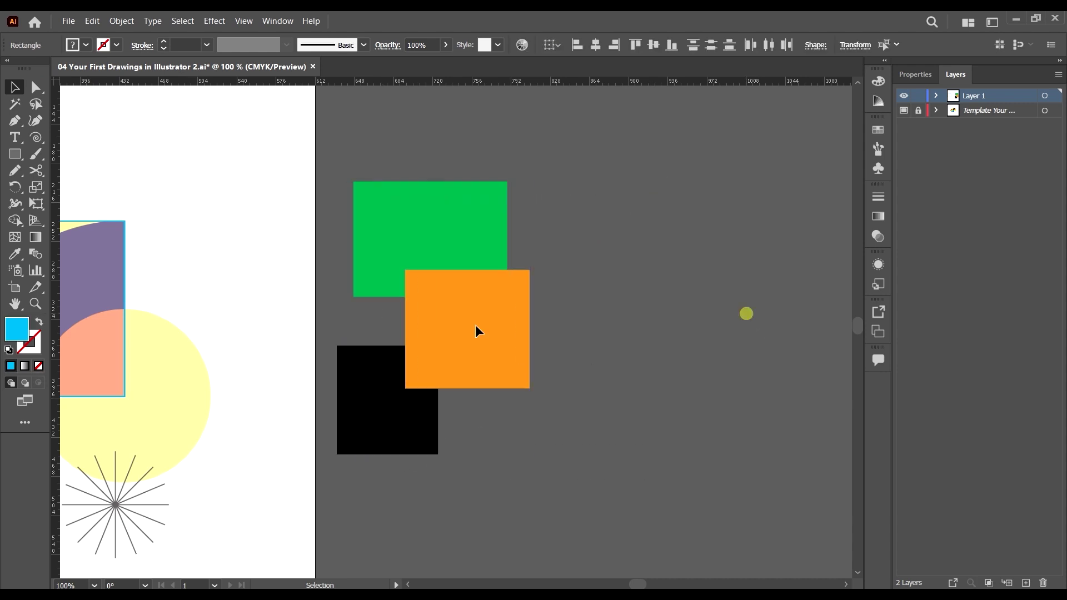
Subtract only the overlap between the green and orange rectangles with the Shape Builder tool, and undo the subtraction
drag(526, 200, 469, 298)
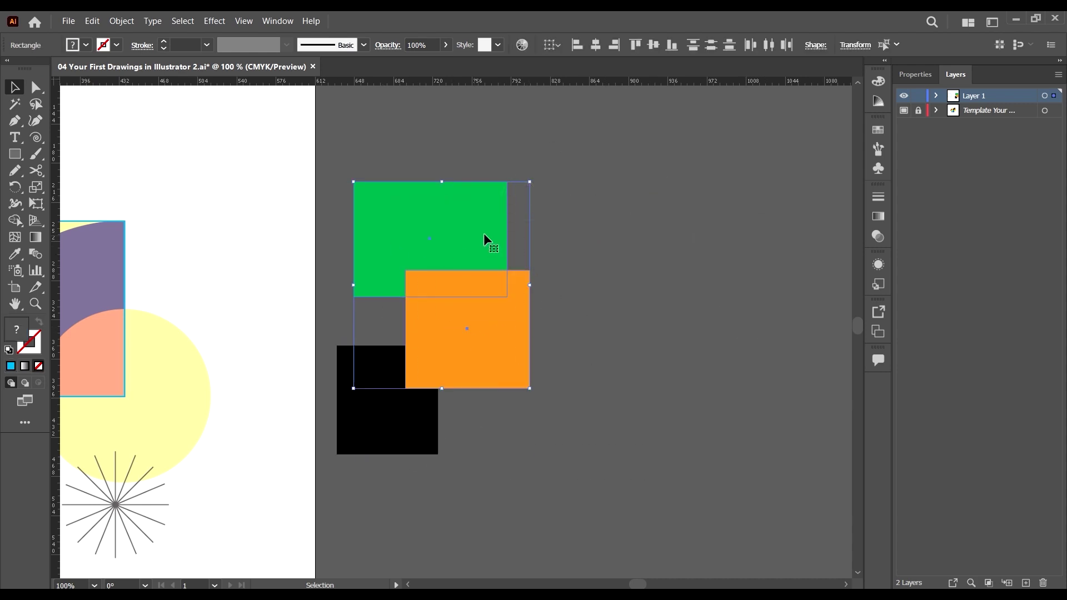
click(15, 221)
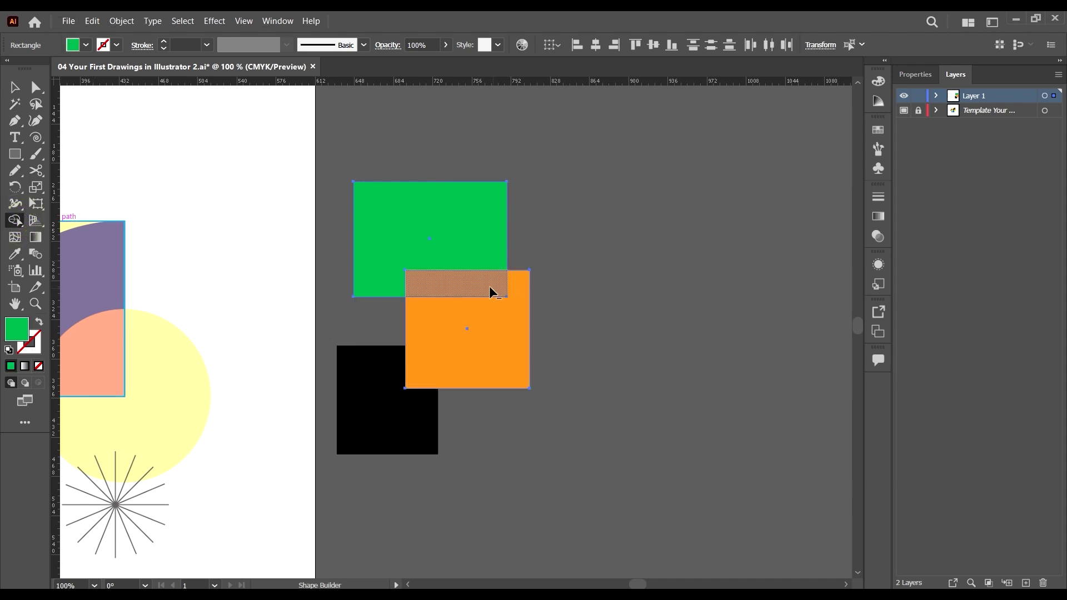
alt+click(445, 286)
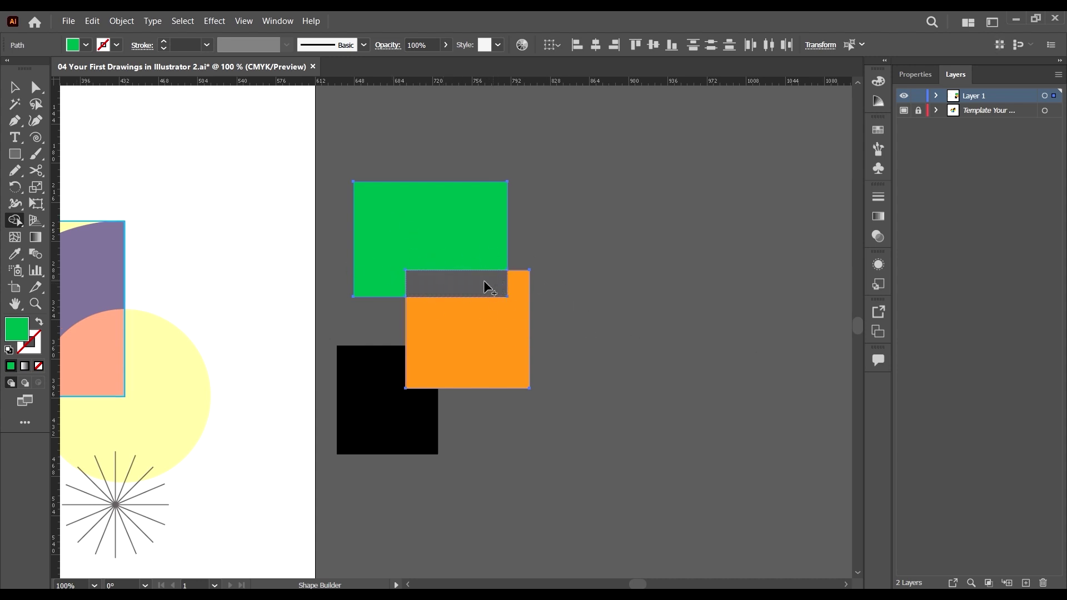
key(v)
key(ctrl+z)
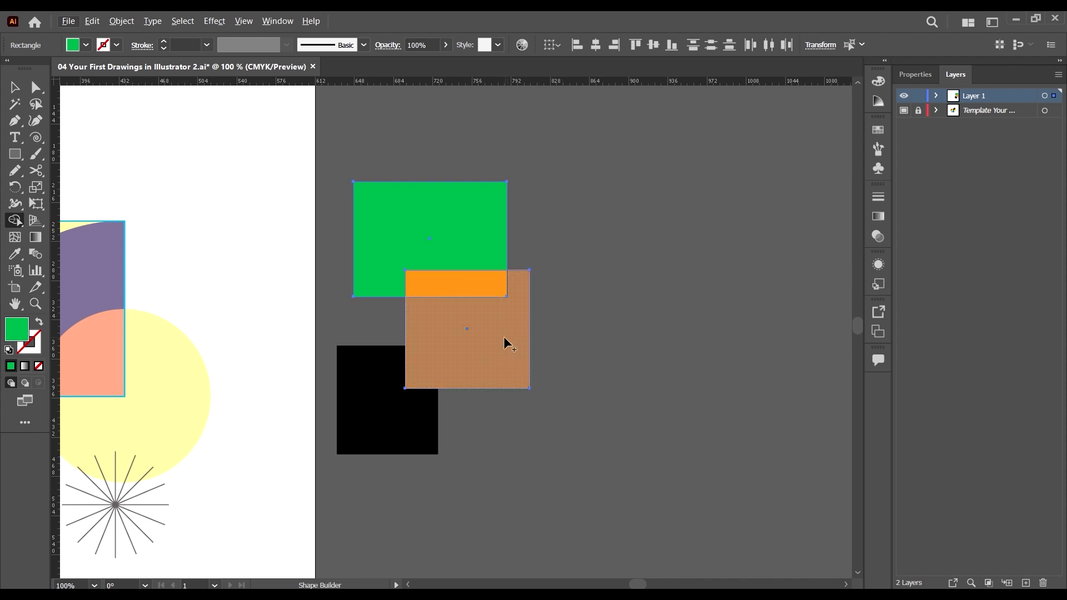
Remove the orange rectangle together with its overlap on the green one using the Shape Builder tool, and undo the removal
drag(500, 349, 473, 290)
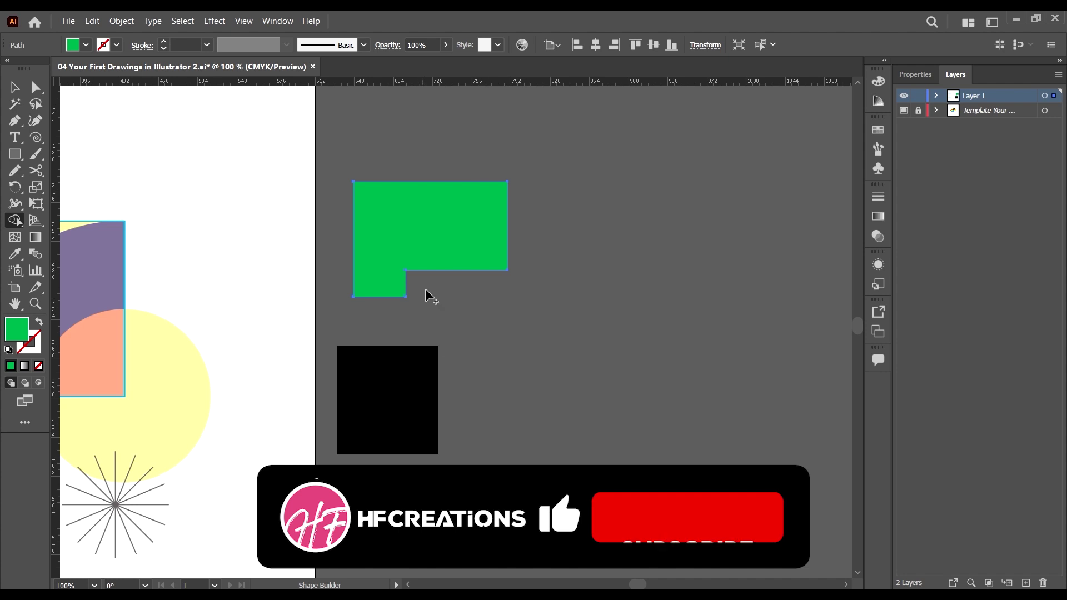
key(ctrl+z)
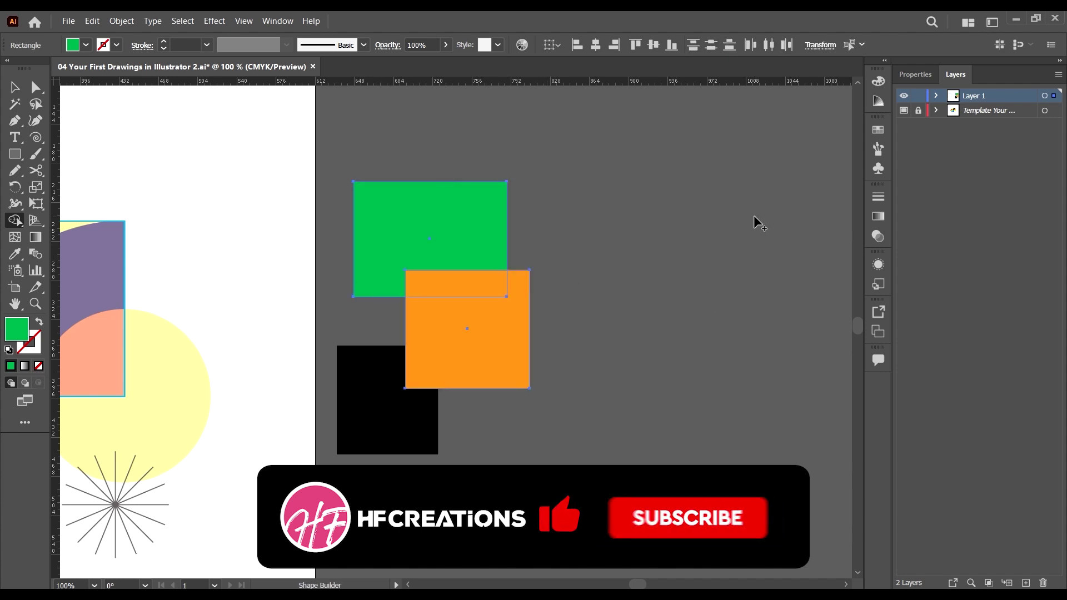
click(675, 278)
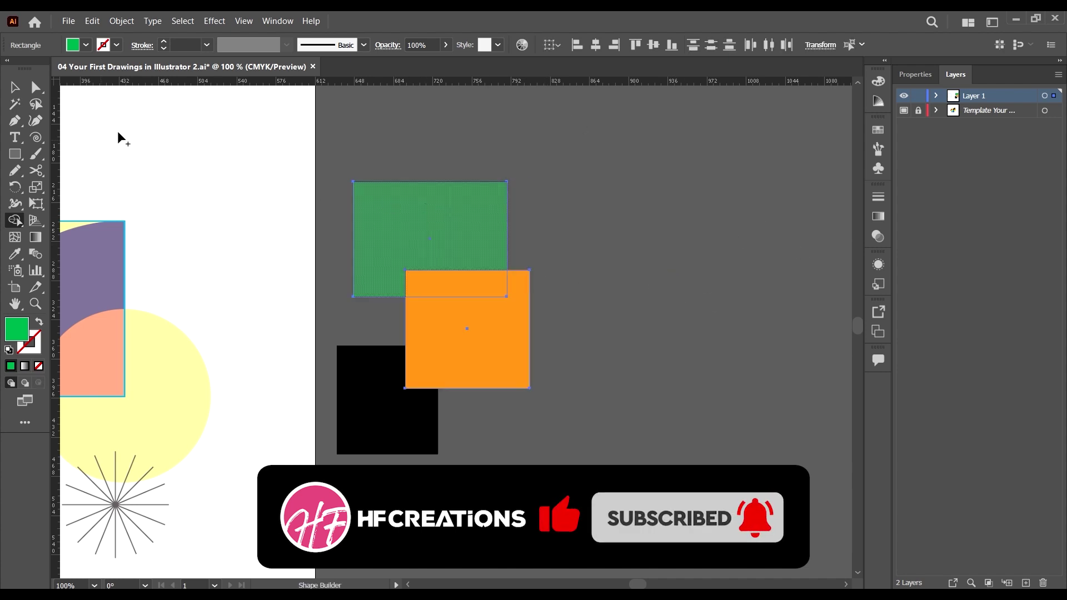
Select all three practice rectangles and fill the green rectangle's non-overlapping area with dark red using the Shape Builder tool
click(12, 88)
click(616, 422)
drag(558, 477, 375, 205)
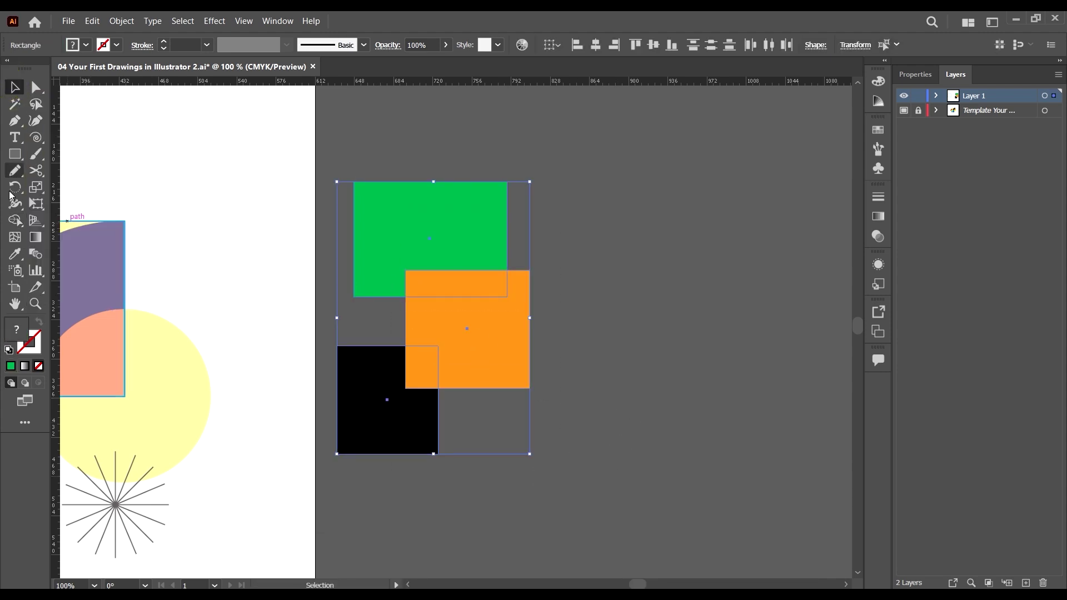
click(14, 222)
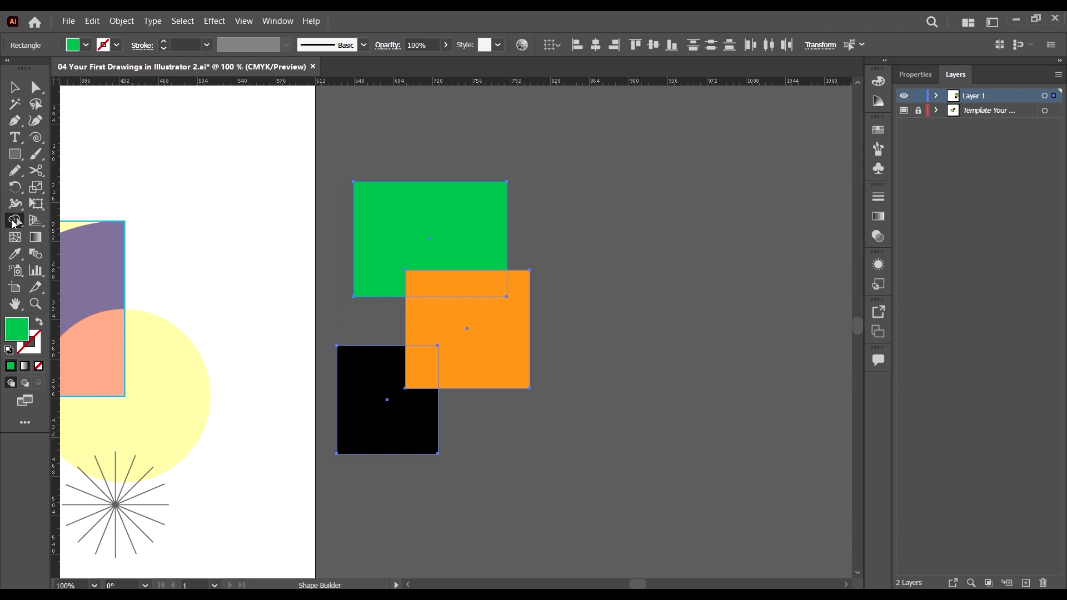
click(877, 83)
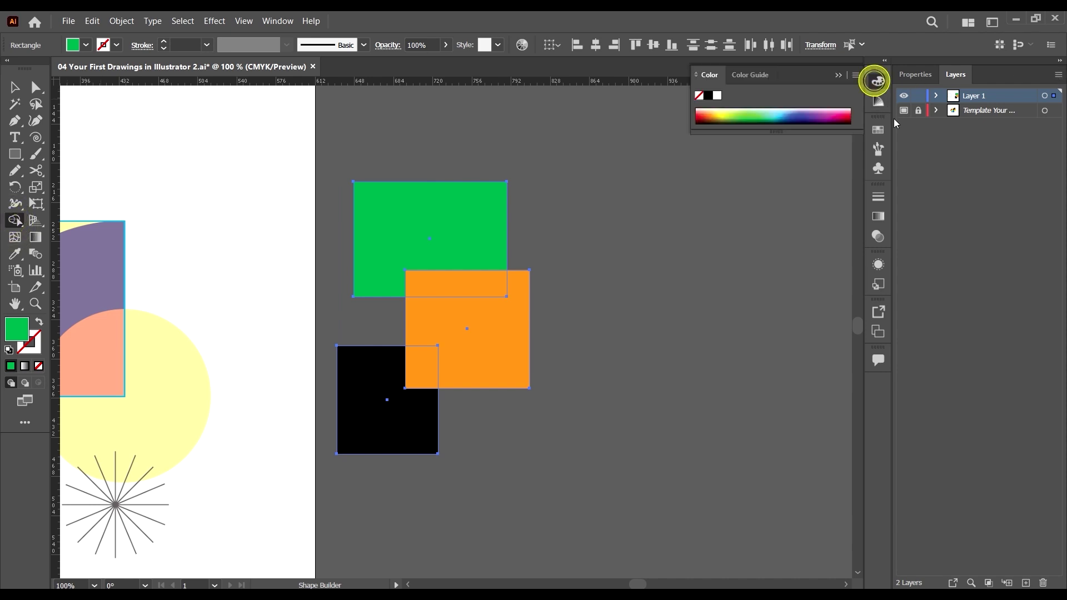
drag(778, 134, 778, 191)
click(800, 129)
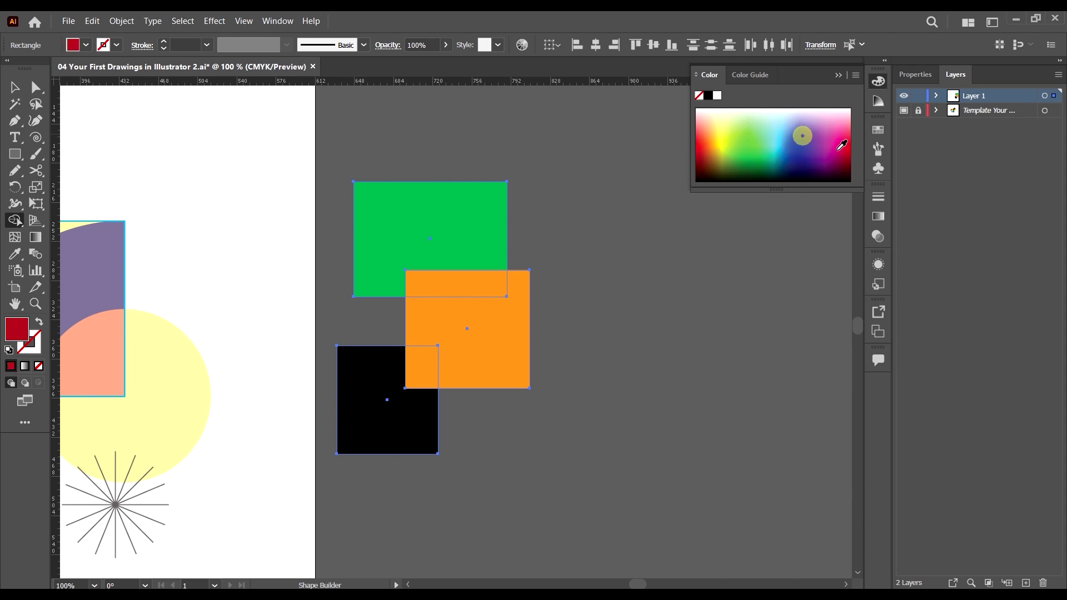
click(489, 218)
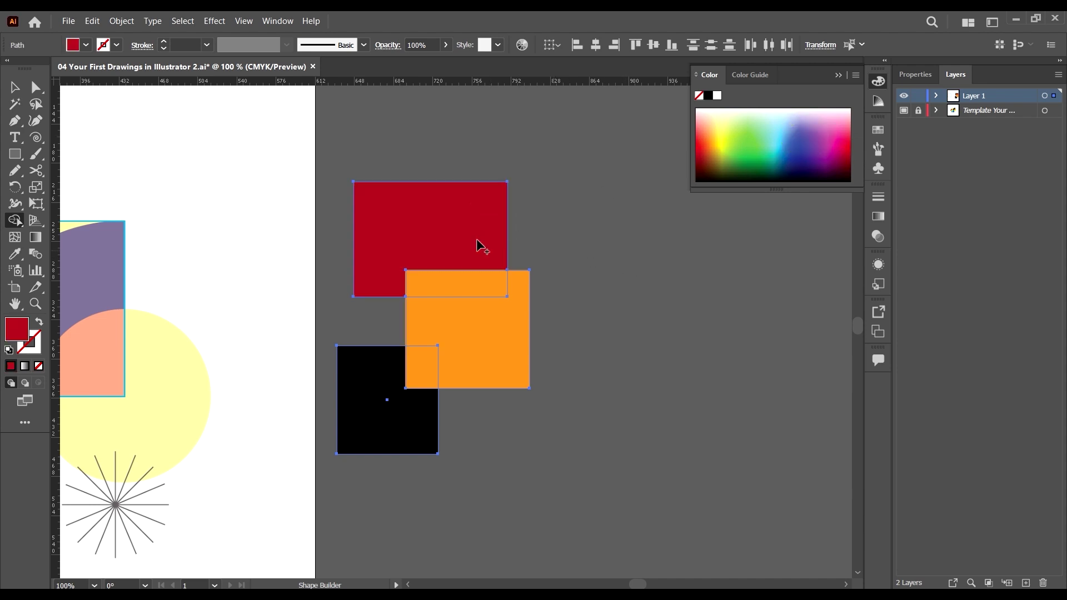
Fill the middle rectangle's non-overlapping area with purple and the black rectangle's non-overlapping area with light green using the Shape Builder tool
click(816, 152)
click(467, 322)
drag(825, 119, 712, 173)
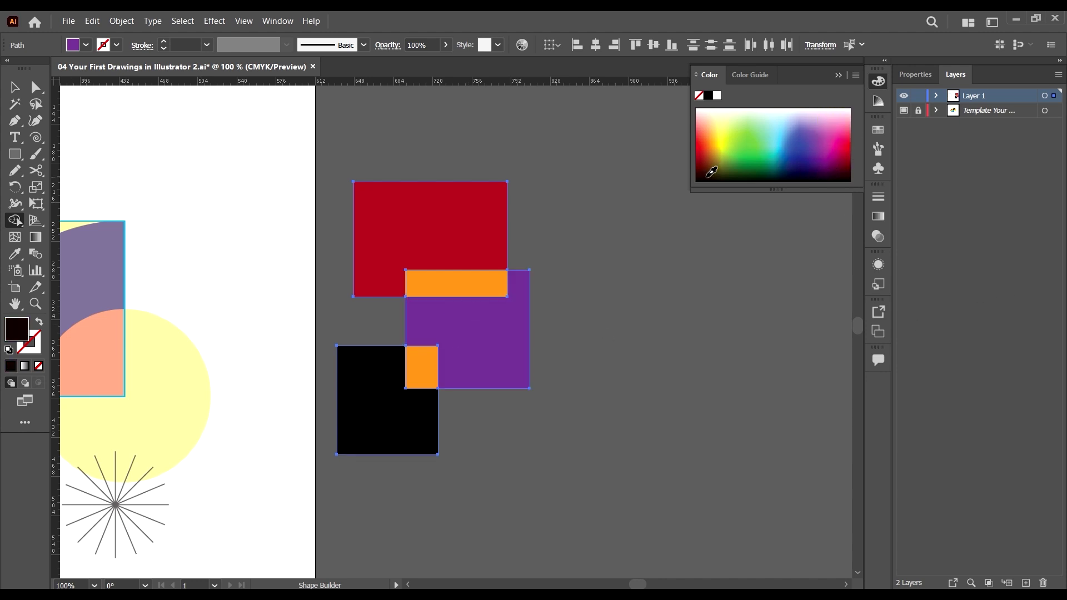
click(385, 408)
drag(809, 170, 748, 148)
click(382, 407)
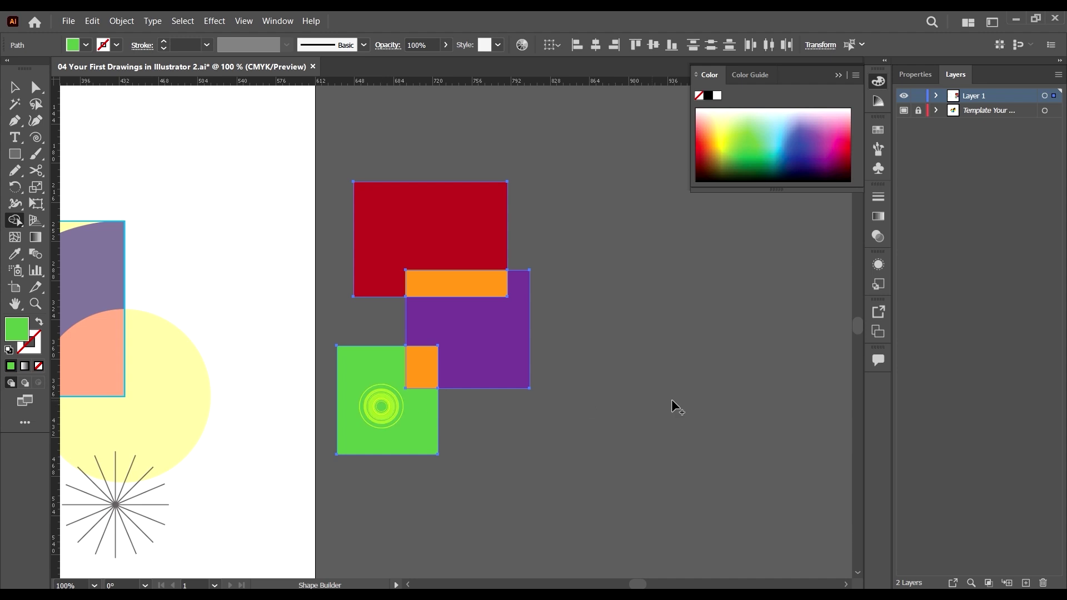
Fill the overlap of the purple and green shapes with dark blue, and the overlap of the red and purple shapes with orange-red
click(778, 134)
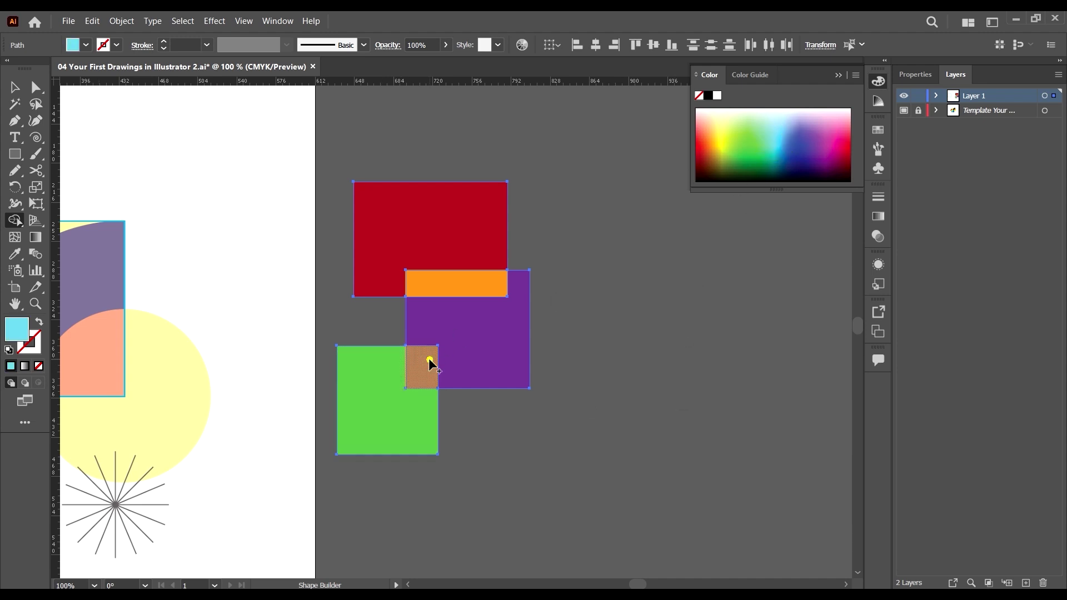
drag(809, 135, 790, 164)
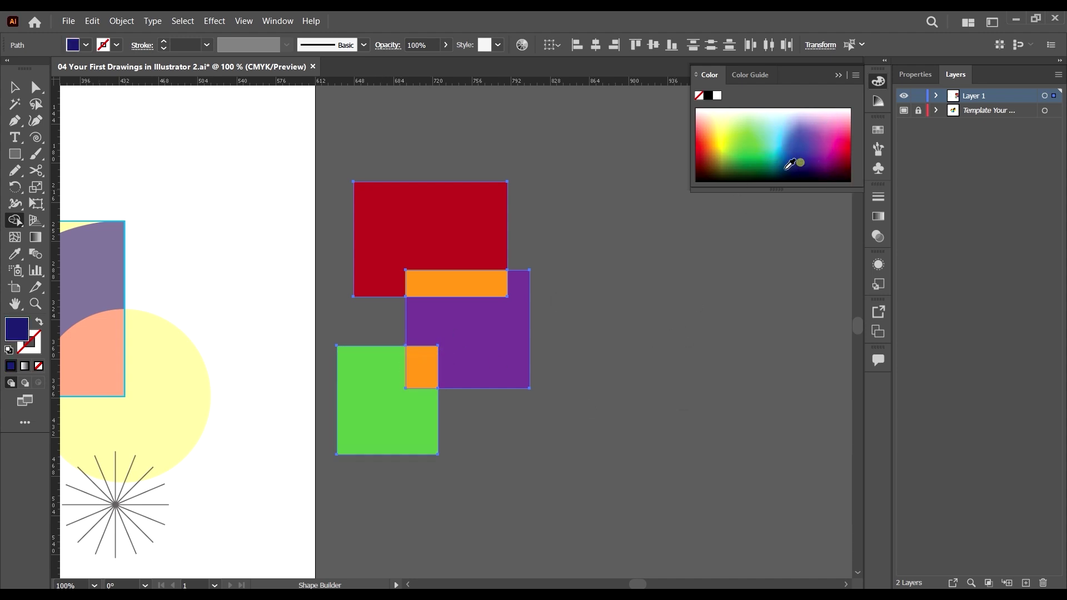
click(414, 359)
drag(743, 128, 698, 142)
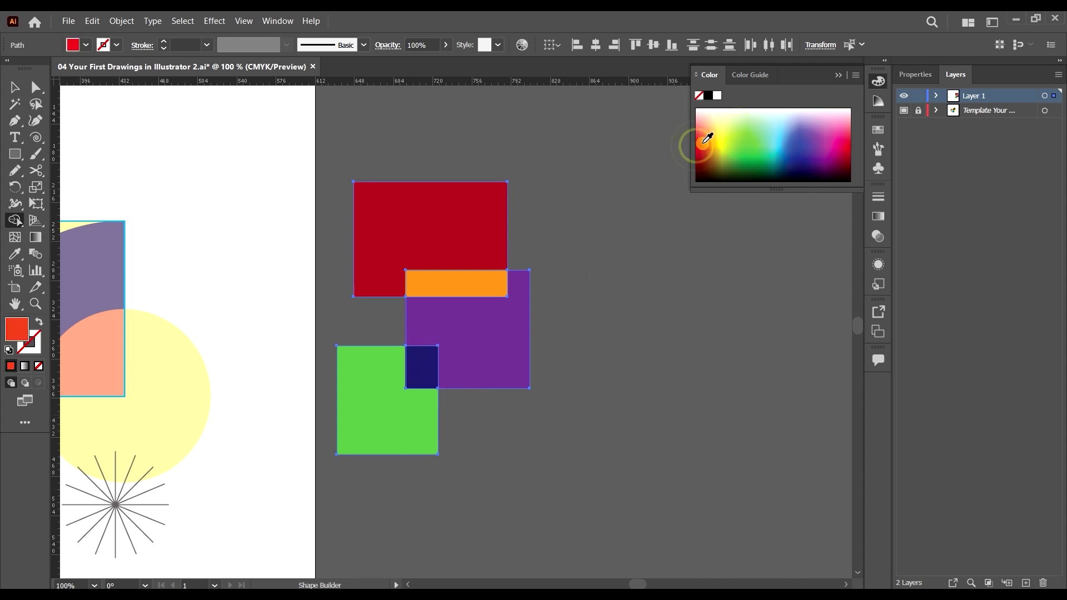
click(456, 289)
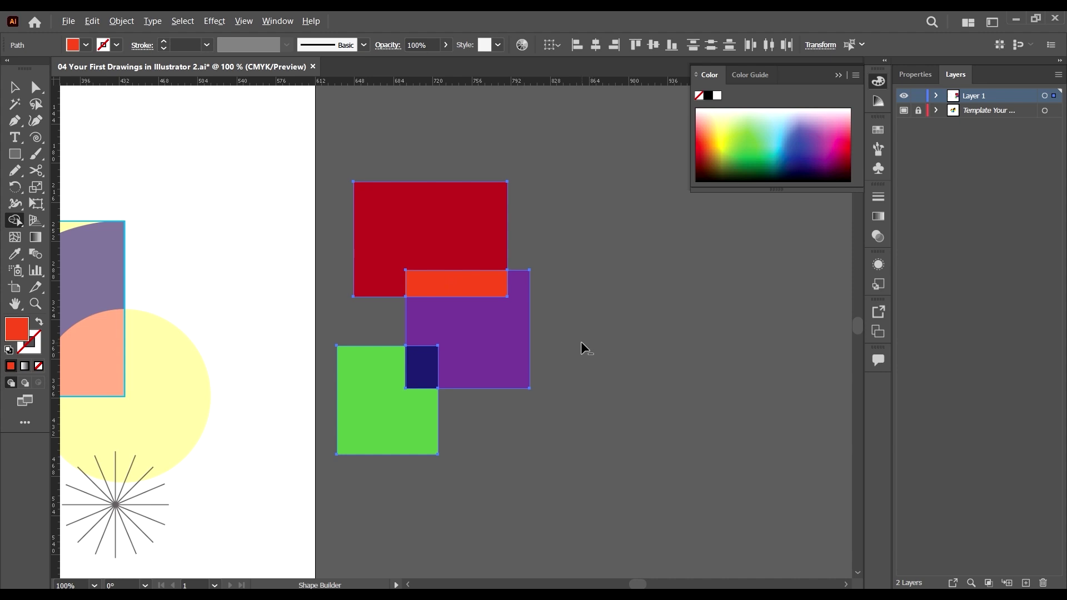
Return to the Selection tool and deselect the recoloured practice shapes
scroll(582, 341, down, 2)
key(v)
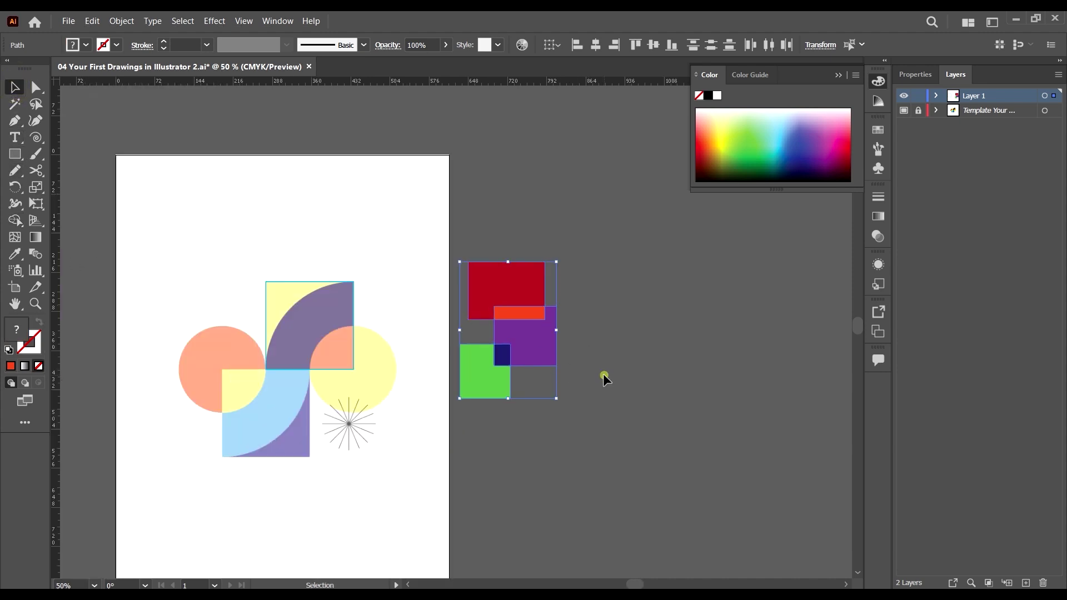
click(603, 374)
scroll(535, 312, up, 2)
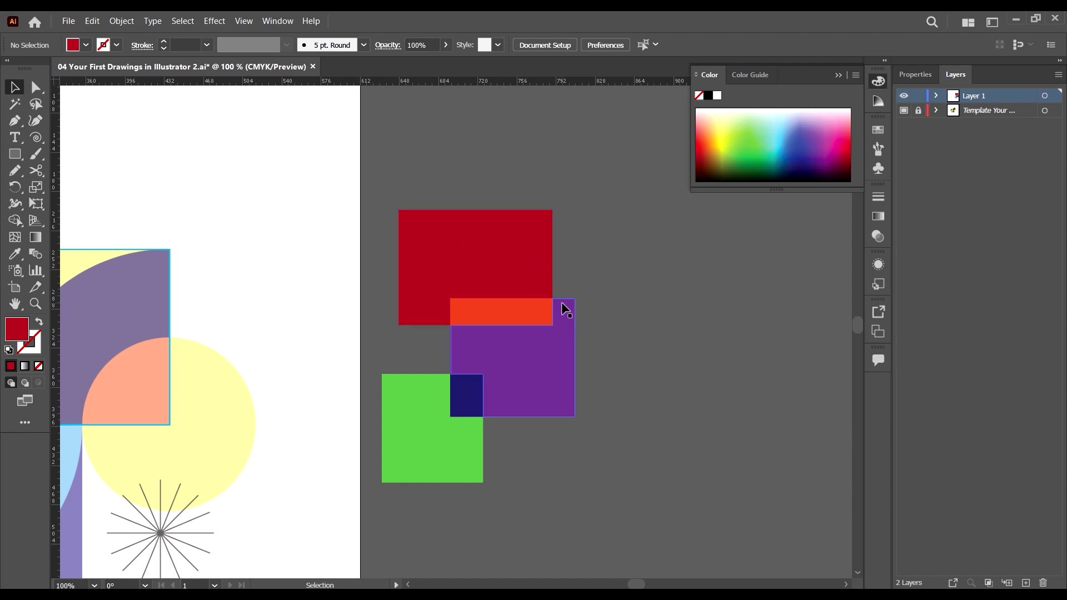
scroll(566, 301, down, 2)
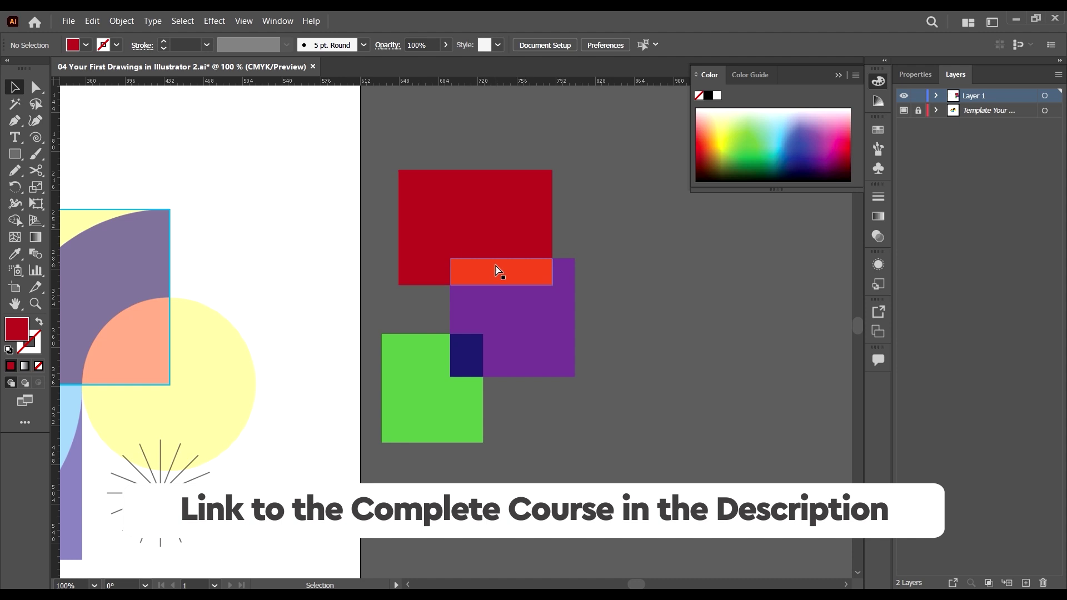
Select all the recoloured practice shapes beside the artboard and delete them
scroll(440, 285, right, 3)
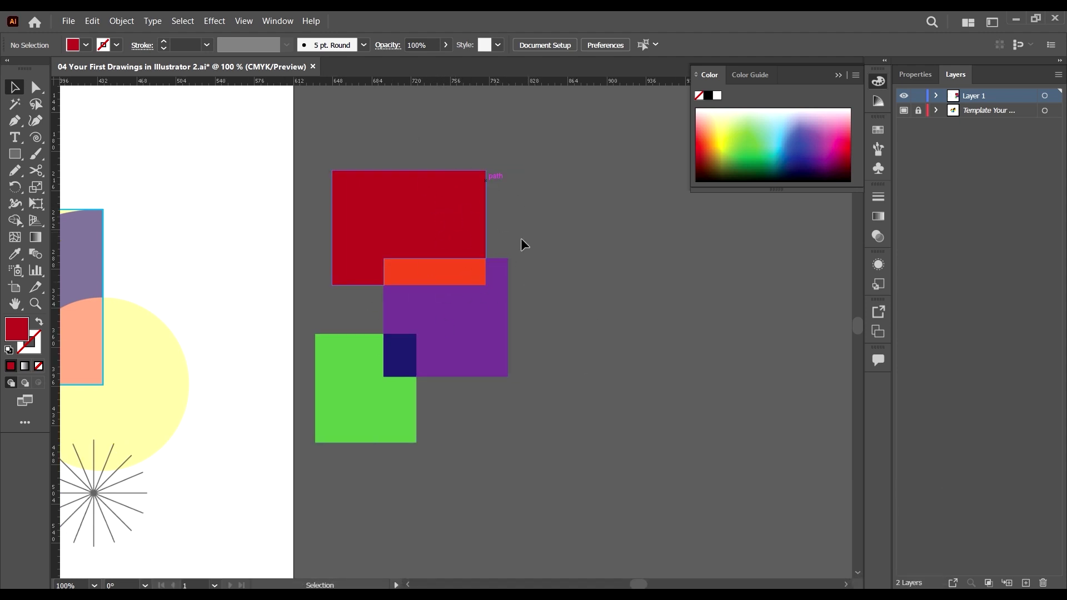
scroll(615, 288, down, 4)
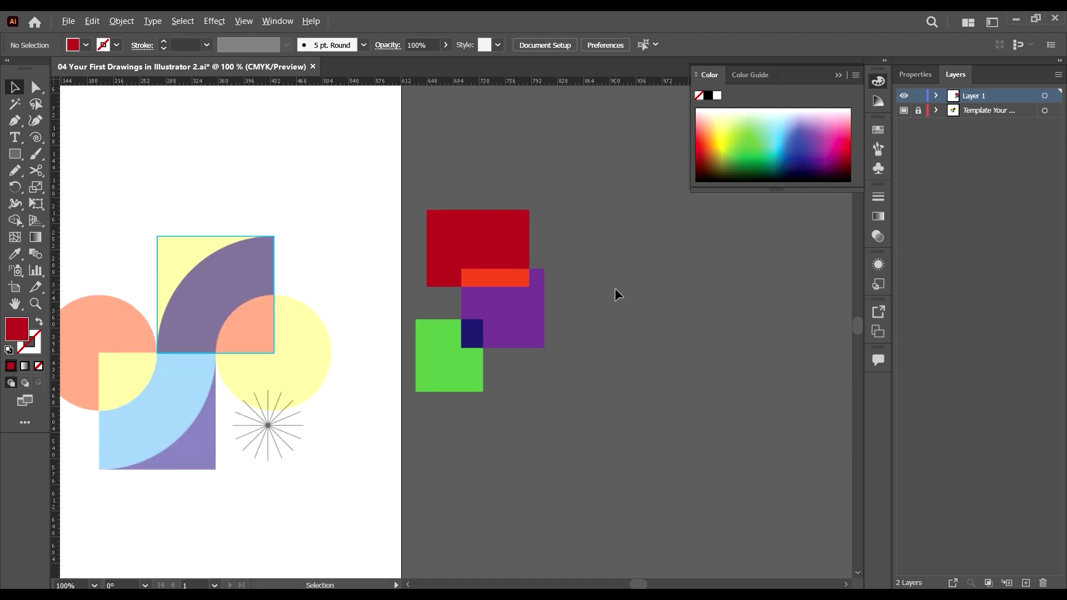
scroll(539, 302, up, 3)
drag(705, 390, 554, 138)
key(Delete)
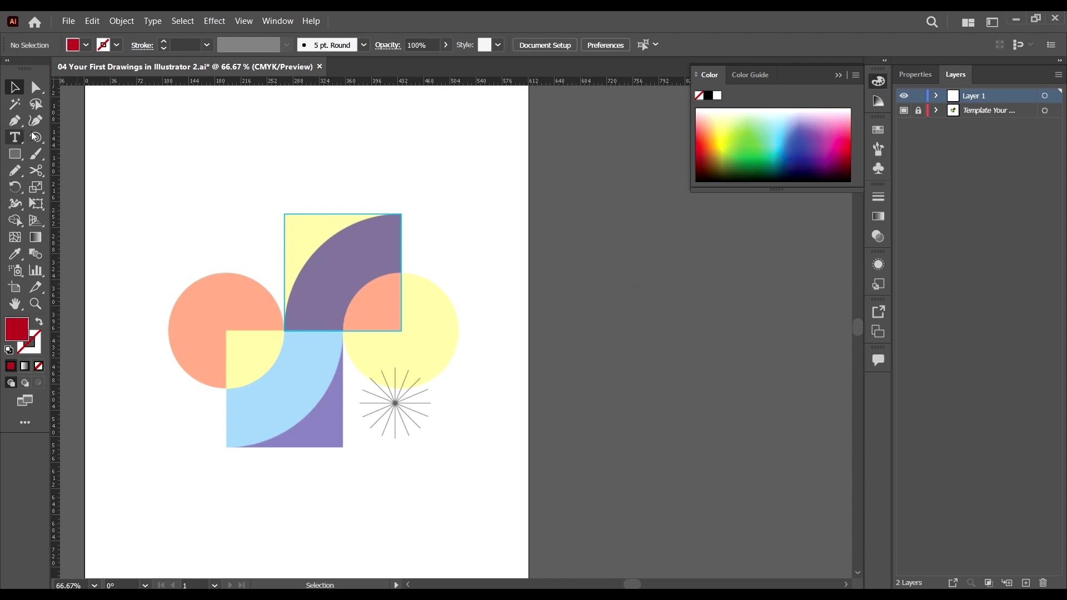
Draw a perfect circle about 322 pt wide with the Ellipse tool, centred on the blue-outlined square's lower-right corner and reaching its far edges
click(15, 155)
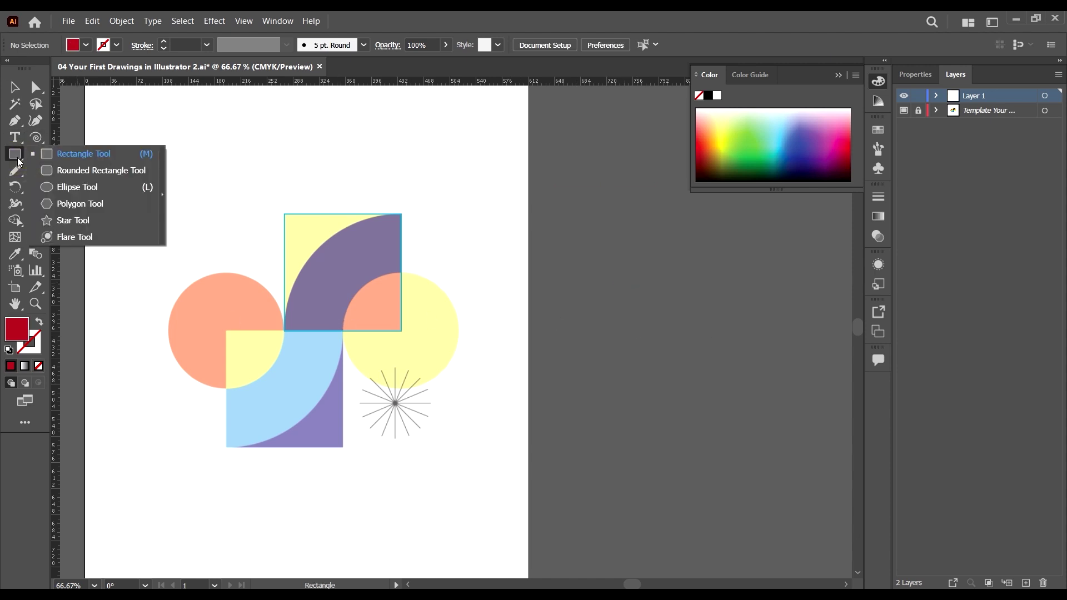
click(77, 187)
scroll(418, 323, up, 2)
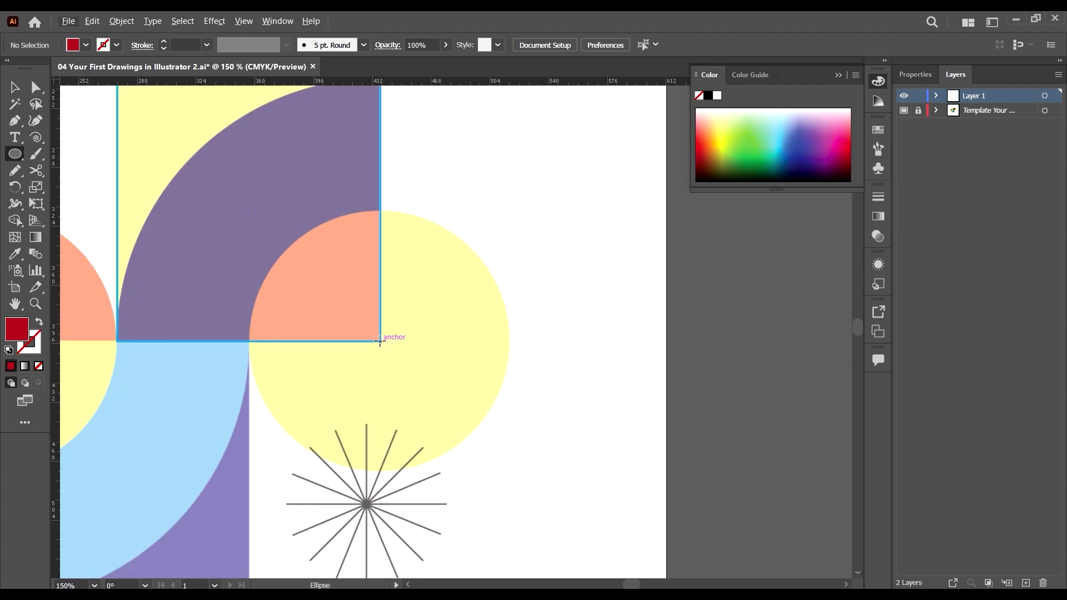
drag(380, 342, 643, 556)
Examine how closely the large red circle's edge follows the template's purple arc and the square's edges
scroll(167, 178, up, 5)
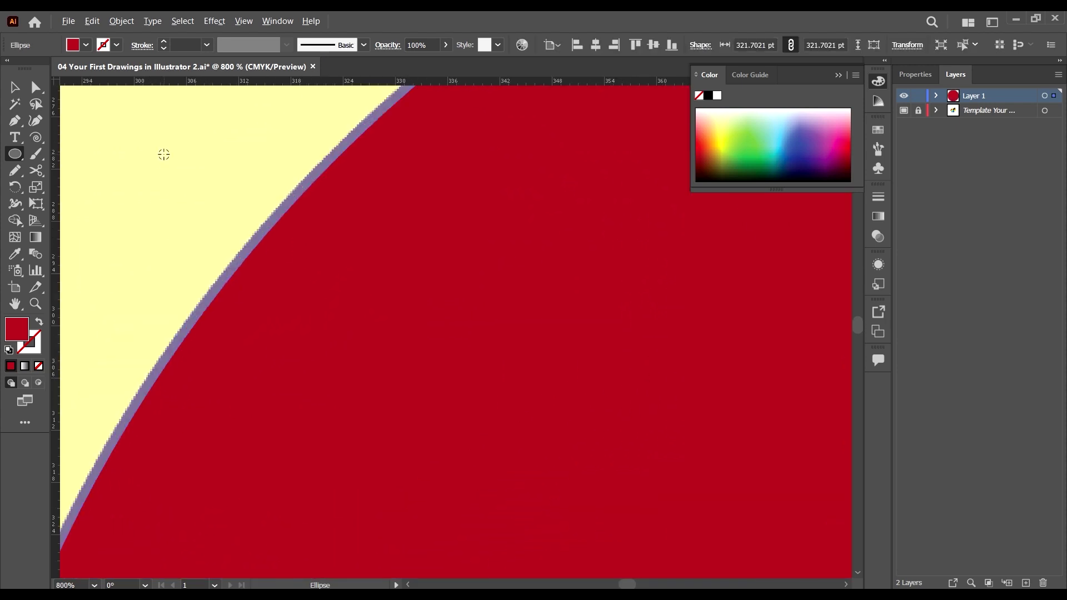
click(16, 87)
scroll(225, 164, down, 4)
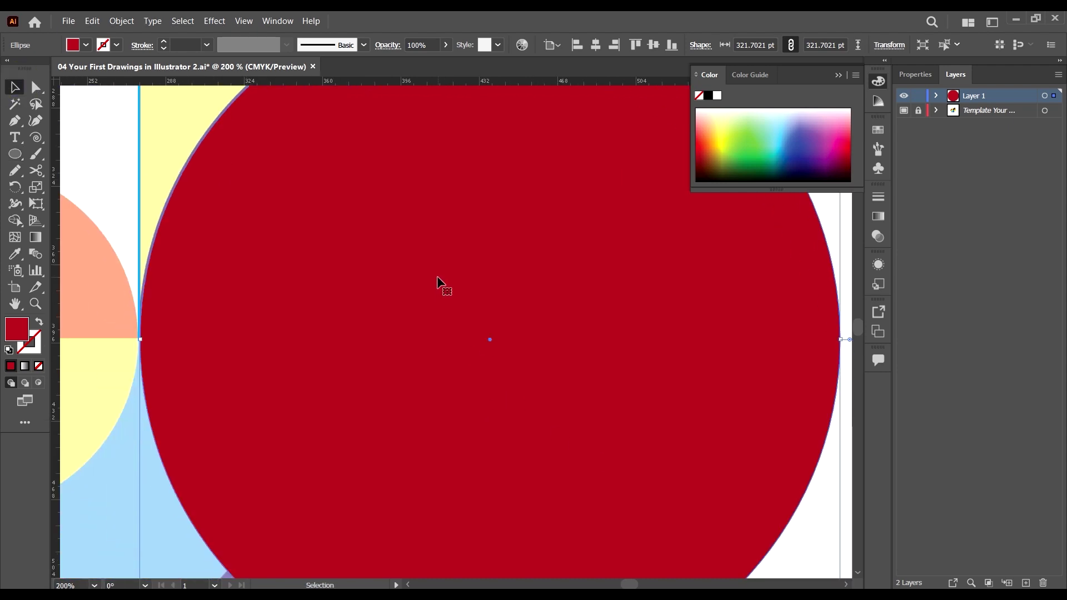
scroll(420, 291, down, 5)
scroll(507, 334, up, 4)
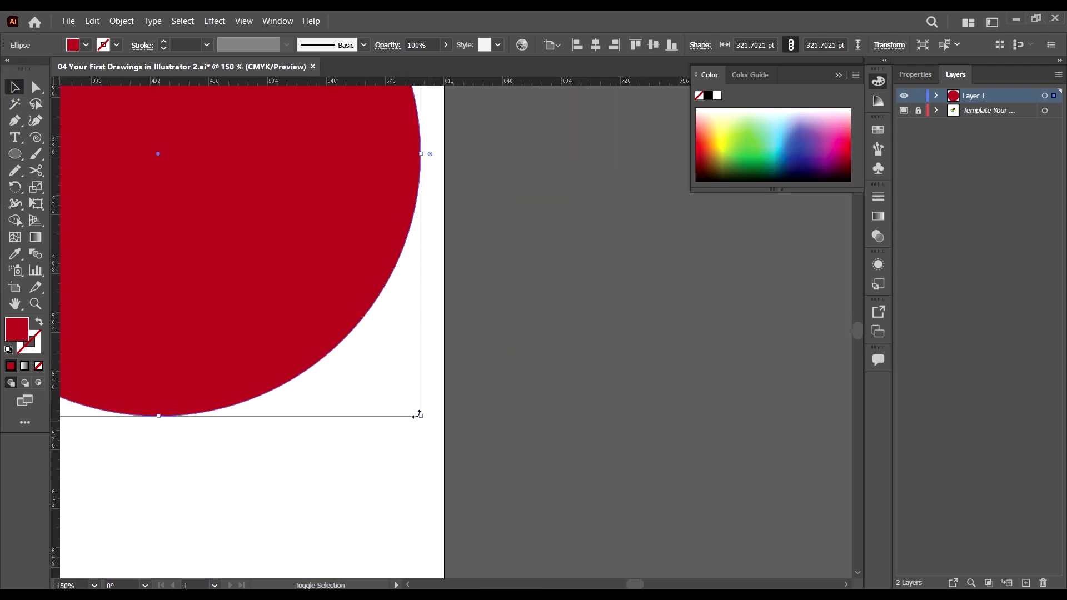
scroll(273, 228, left, 6)
scroll(345, 287, up, 3)
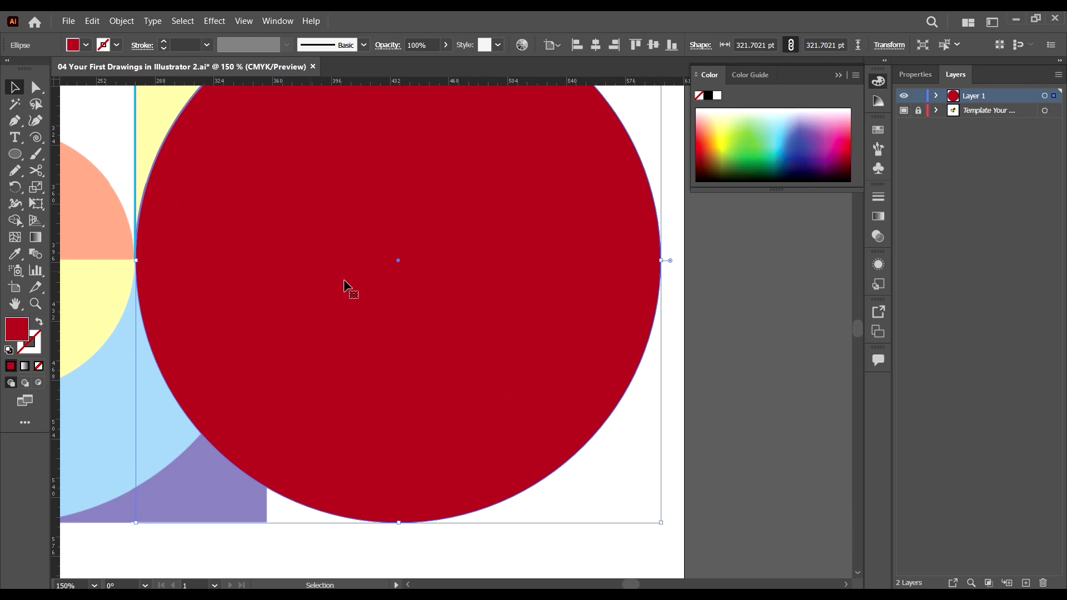
drag(660, 525, 660, 525)
scroll(105, 221, up, 6)
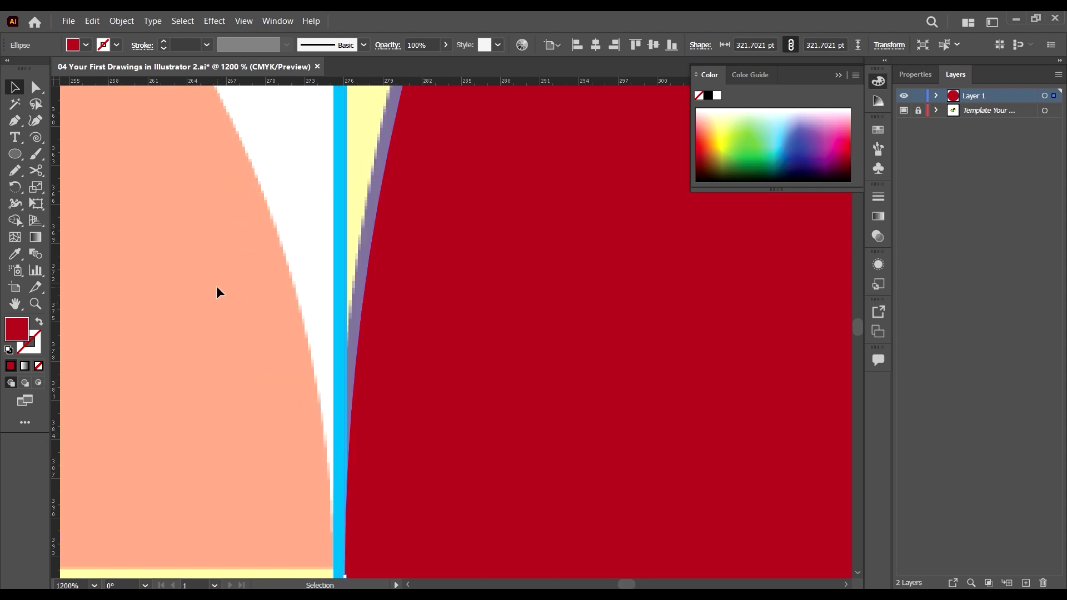
scroll(222, 276, down, 8)
scroll(344, 250, up, 3)
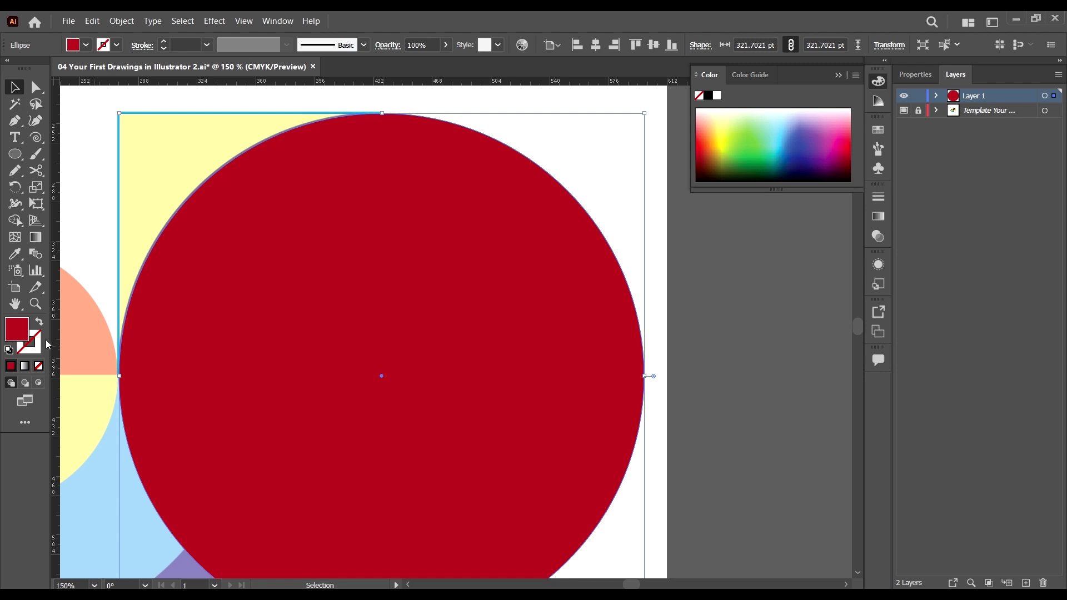
Swap the large circle's fill and stroke so it has a dark red outline and no fill
click(38, 326)
scroll(414, 161, down, 2)
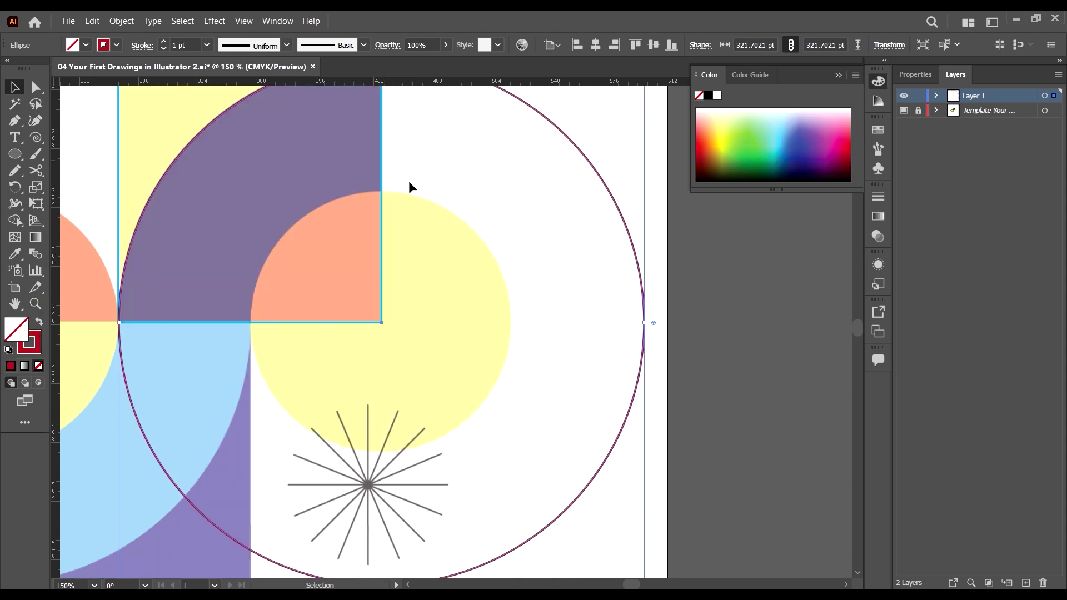
scroll(276, 244, down, 1)
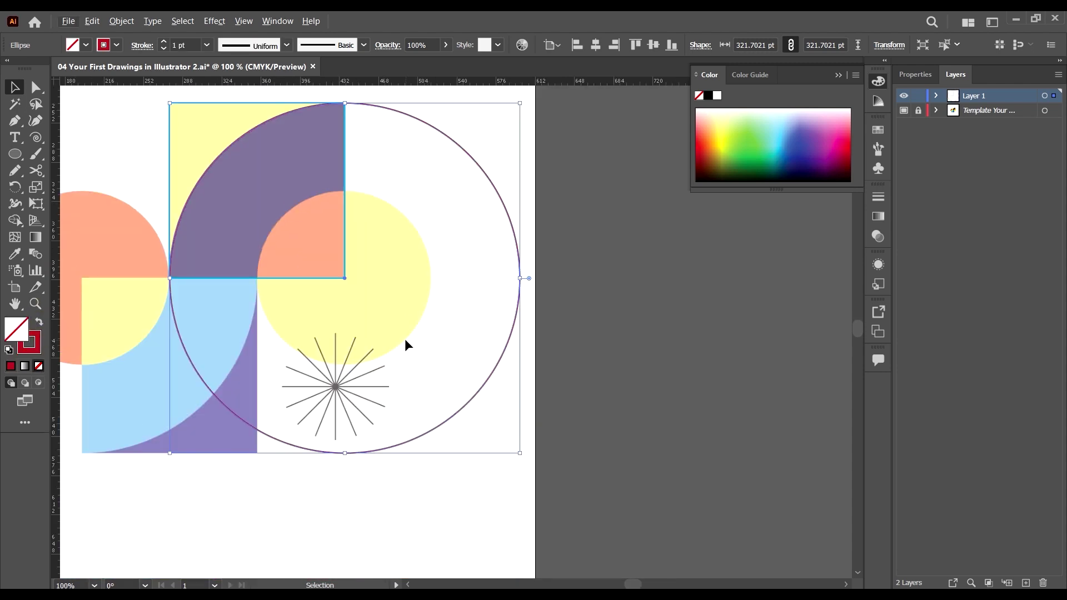
scroll(405, 339, up, 1)
Copy the large circle, paste it in front, and scale the copy concentrically to match the template's yellow circle
click(92, 21)
click(132, 81)
click(92, 22)
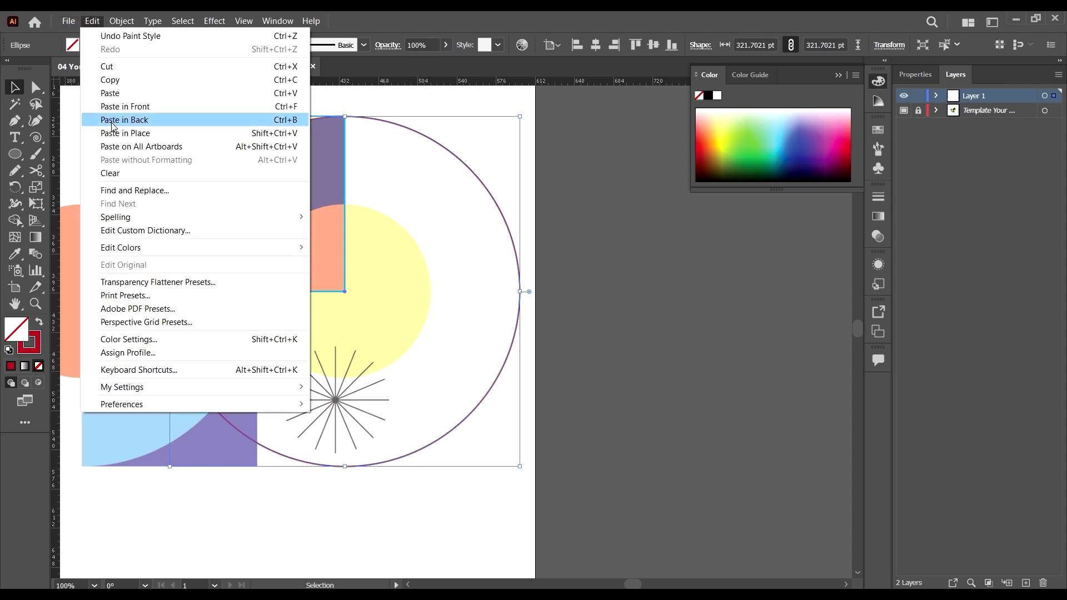
click(291, 103)
drag(520, 467, 433, 431)
scroll(318, 207, up, 5)
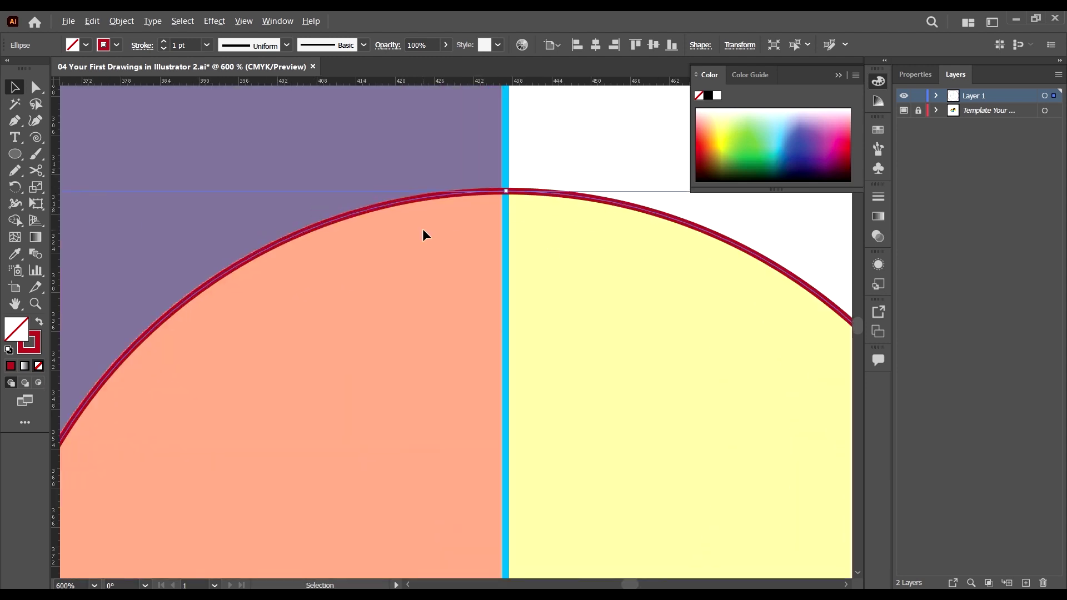
scroll(422, 233, down, 6)
scroll(504, 382, up, 2)
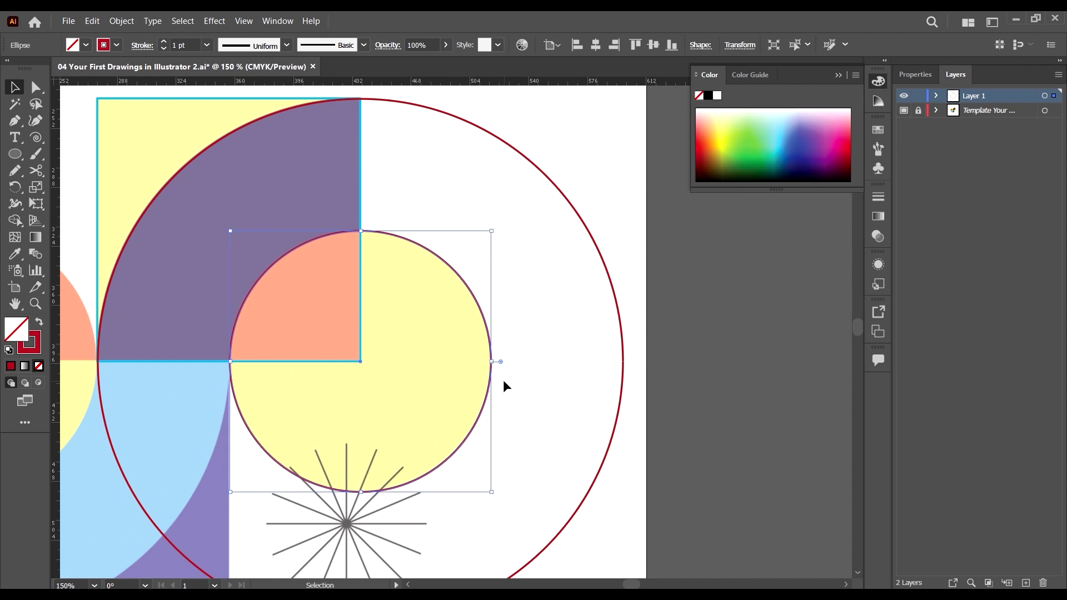
Copy the middle circle, paste it in front, and scale the copy concentrically to less than half its diameter
click(93, 21)
click(133, 80)
click(92, 21)
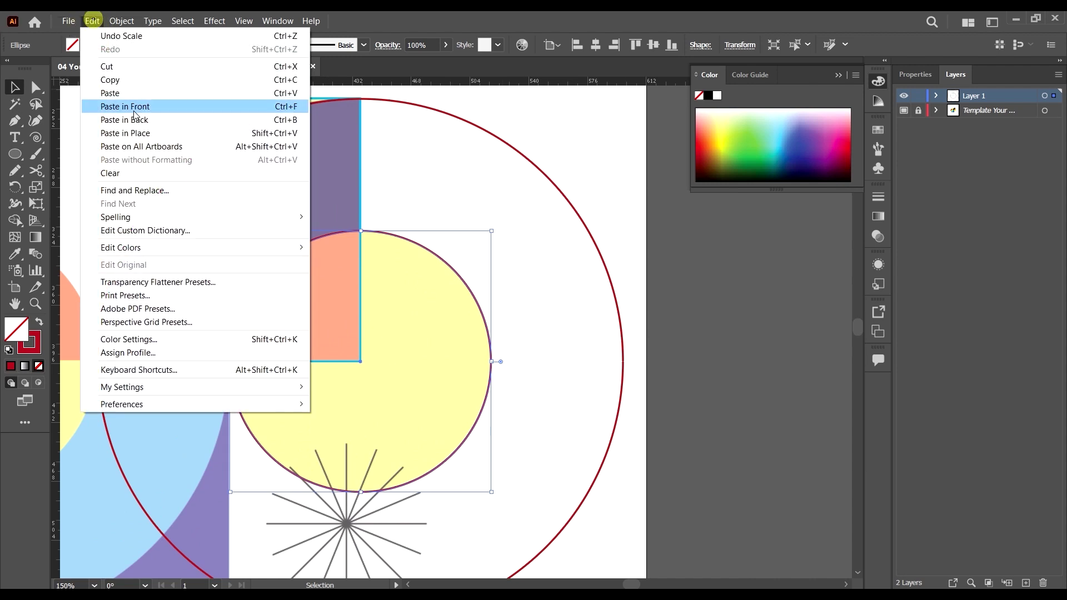
click(161, 106)
drag(493, 494, 442, 416)
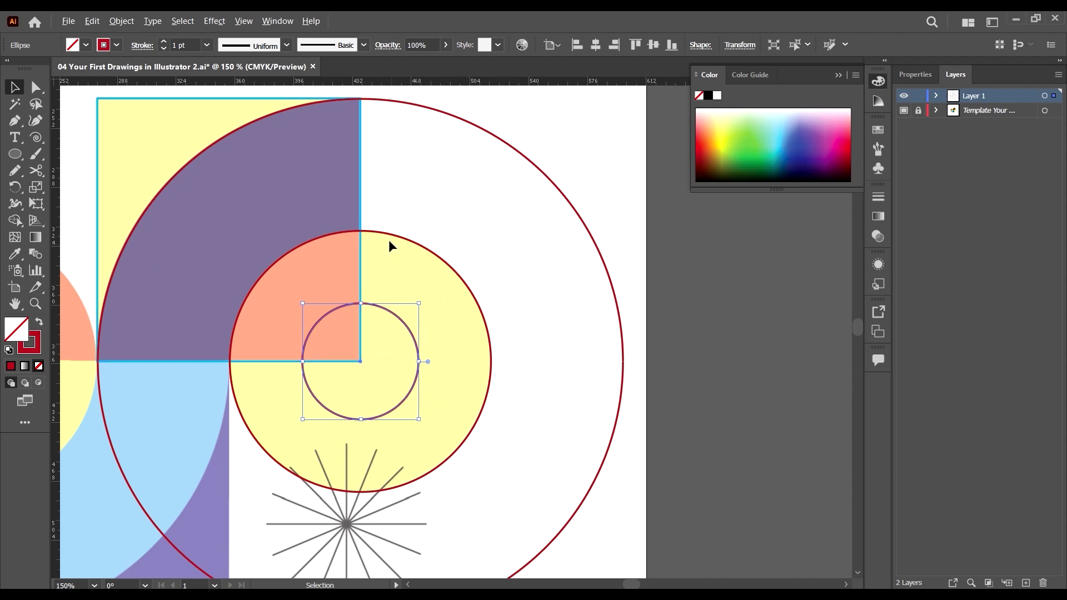
Swap the middle circle's outline colour to its fill and recolour the fill bright cyan, with no stroke
key(ctrl+0)
key(ctrl+1)
click(498, 261)
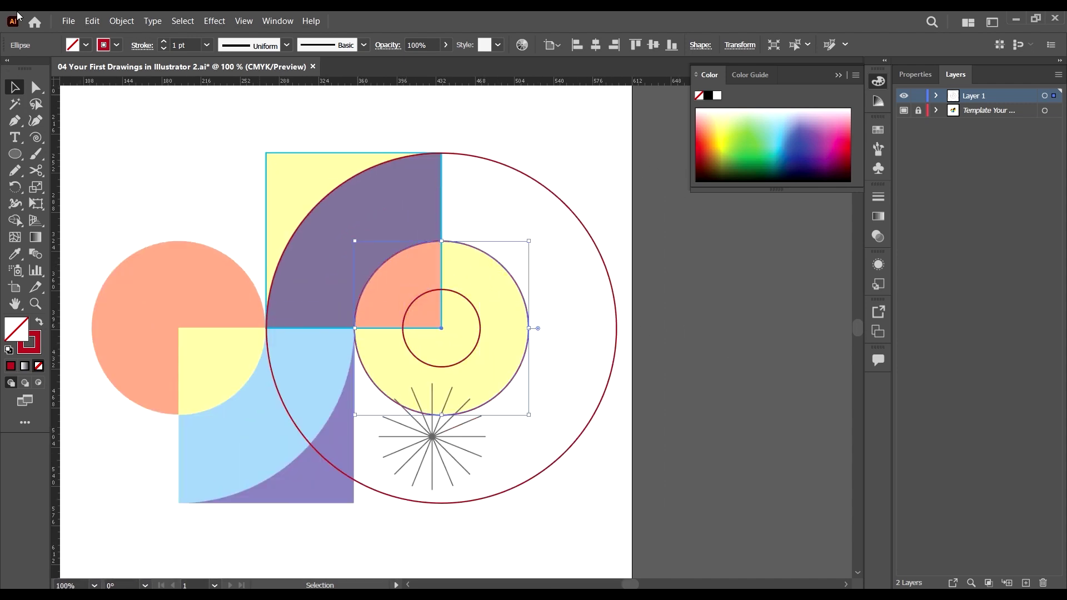
click(39, 321)
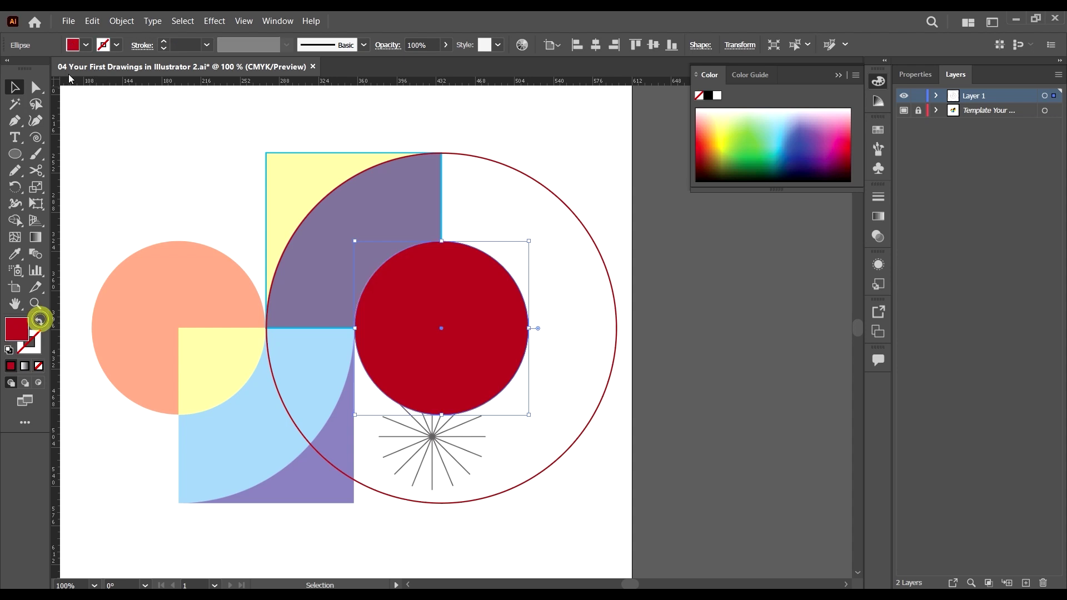
click(117, 45)
click(79, 45)
click(79, 44)
click(84, 76)
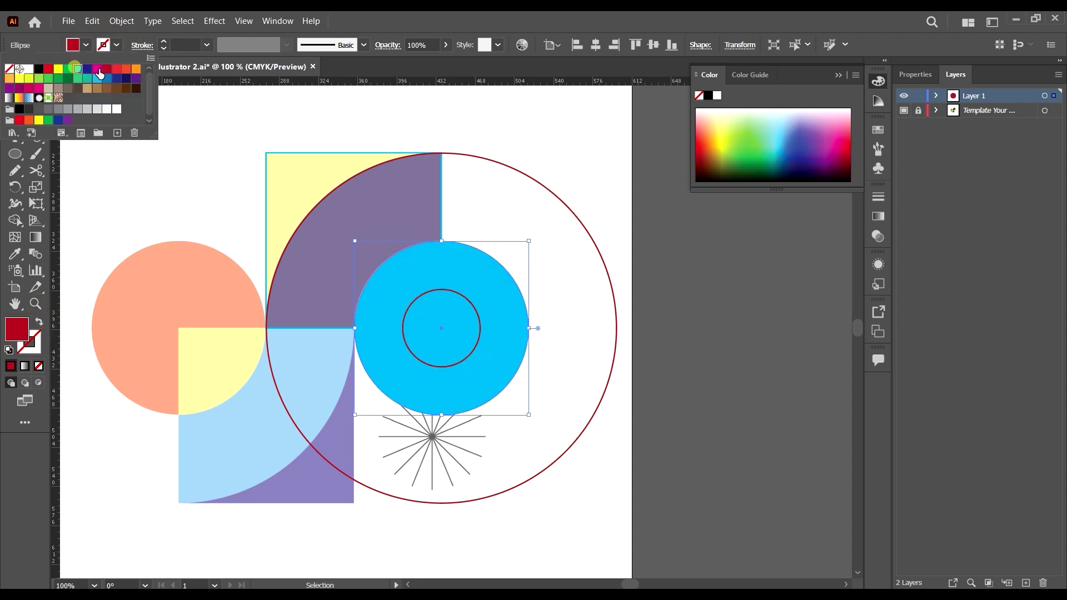
Swap the large outer circle's dark red stroke to its fill and deselect it
click(493, 158)
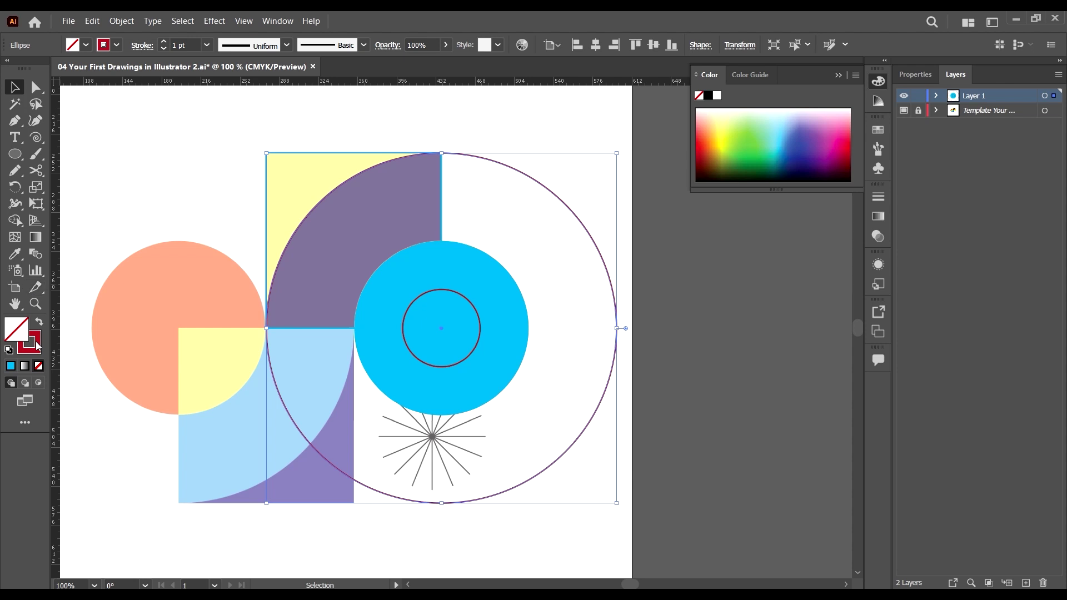
click(39, 323)
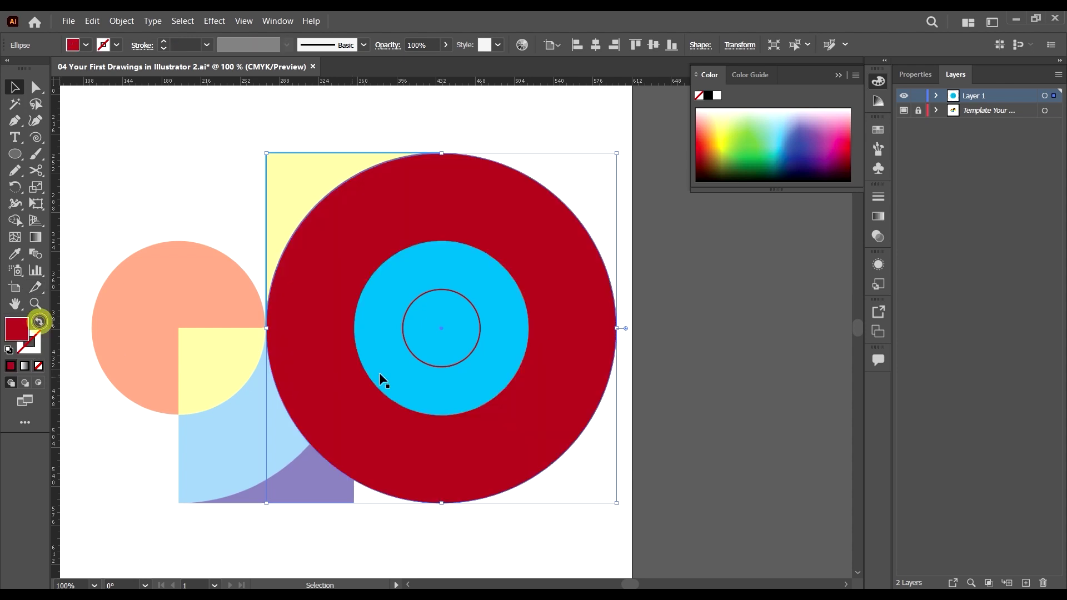
click(673, 349)
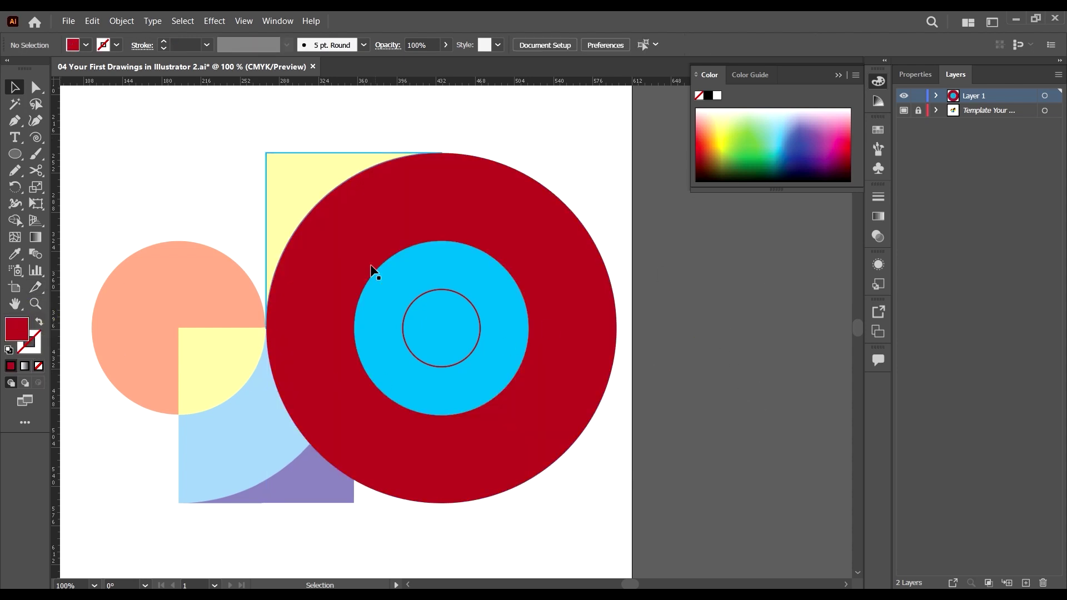
Subtract the cyan circle from the large red circle with the Shape Builder tool, then deselect the ring
click(542, 236)
shift+click(491, 264)
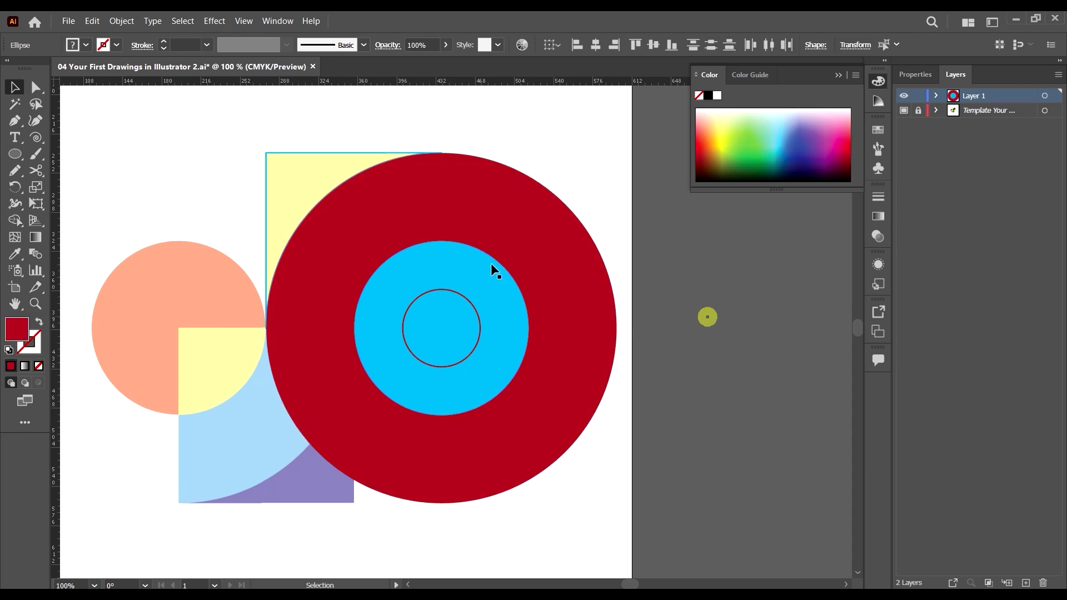
click(15, 222)
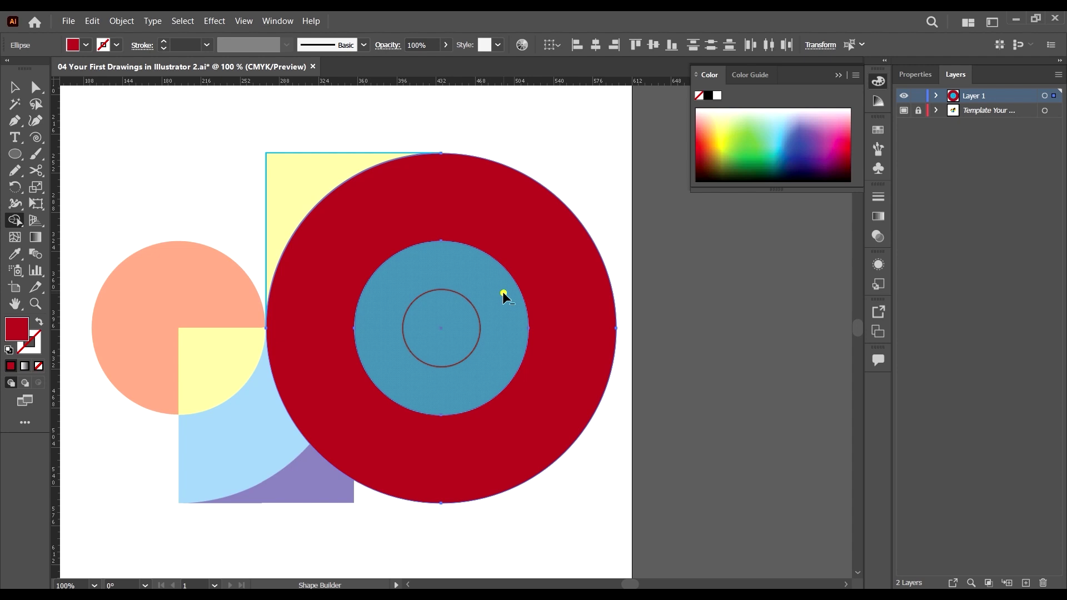
alt+click(504, 295)
click(14, 84)
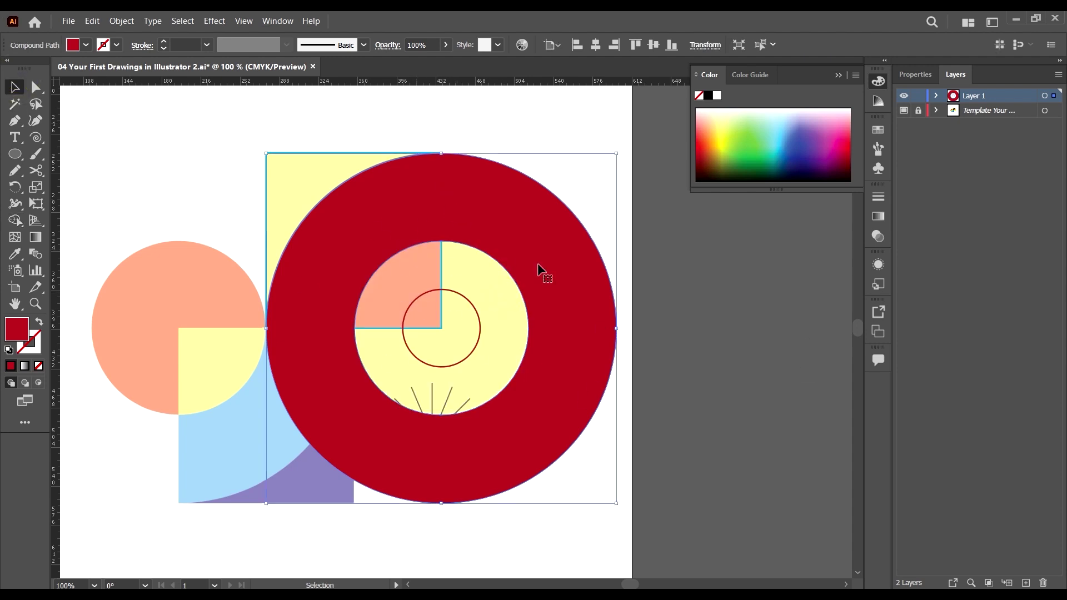
click(756, 326)
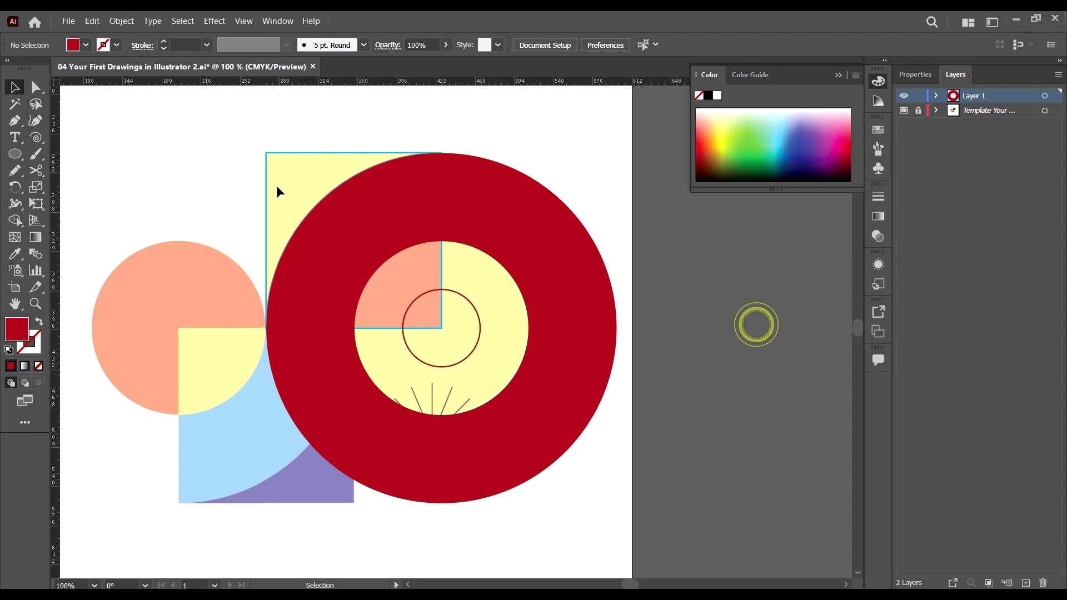
Swap the square's cyan stroke to its fill and remove the red ring's area outside the square with the Shape Builder tool
click(304, 154)
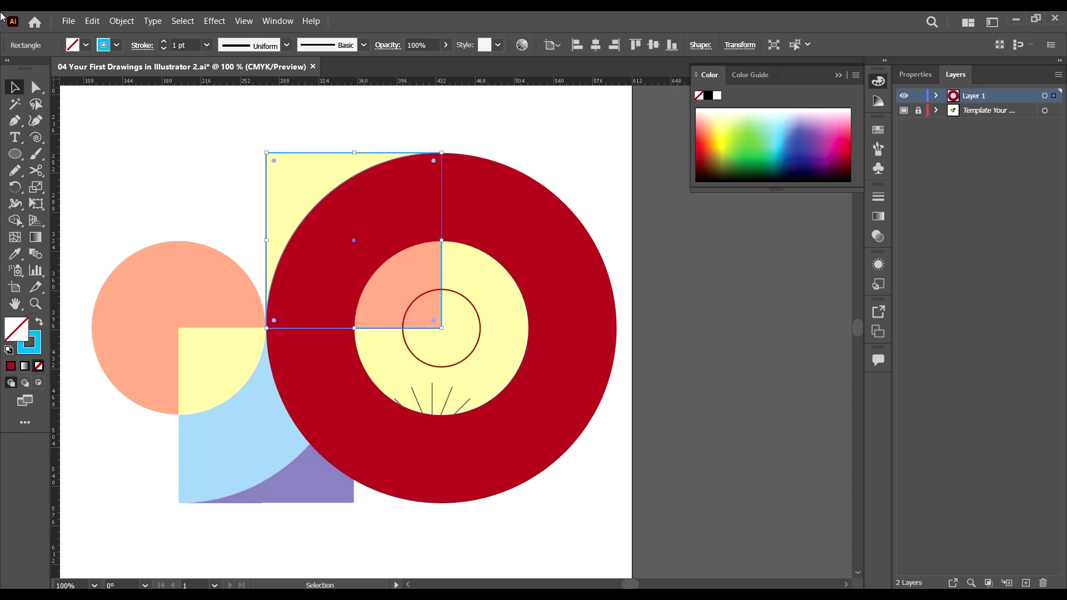
click(38, 322)
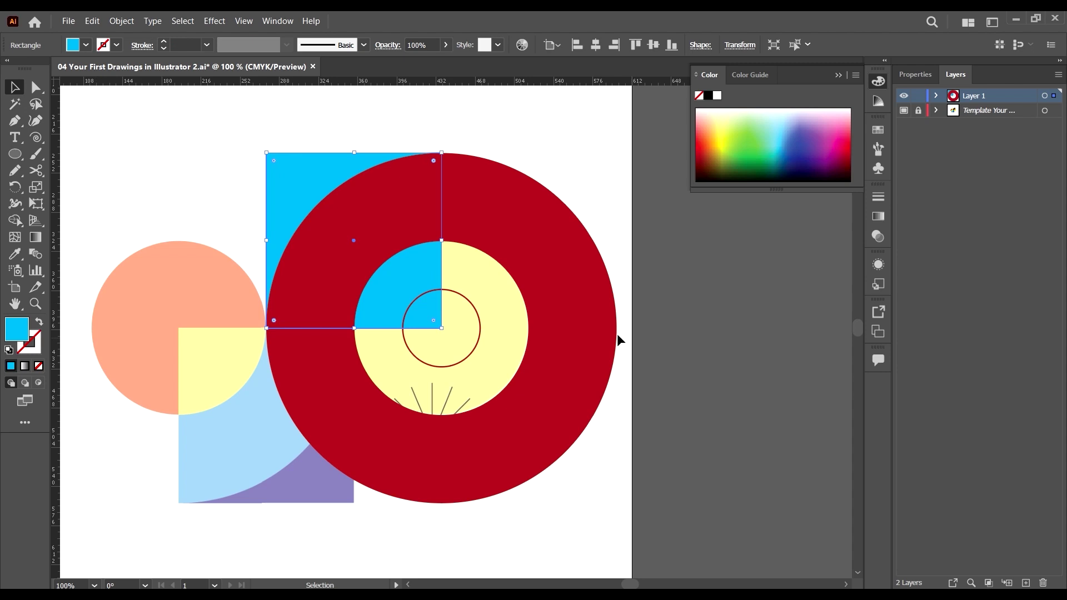
shift+click(493, 192)
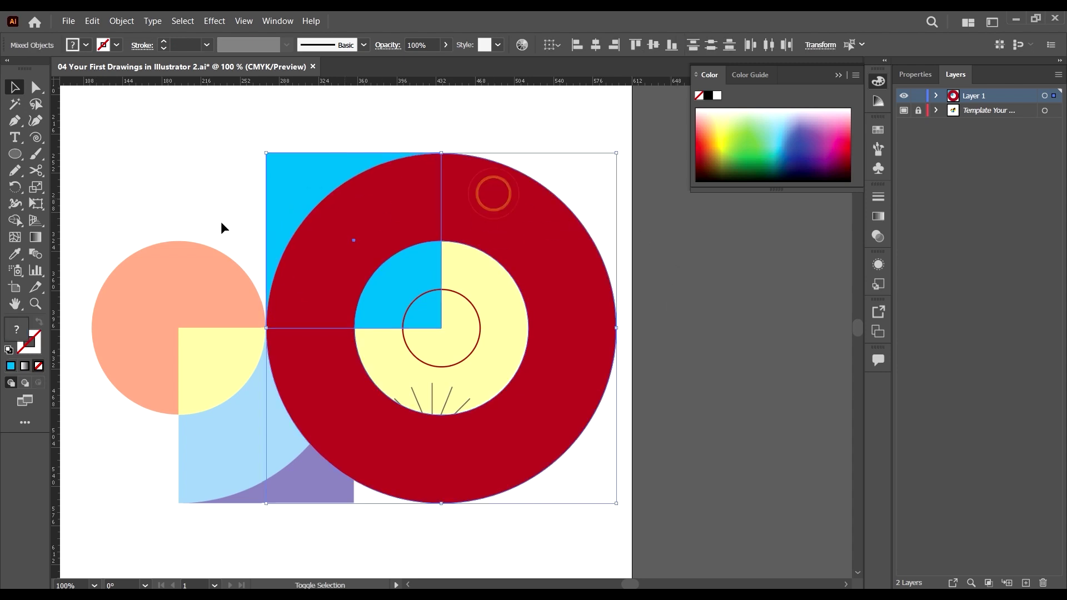
click(15, 220)
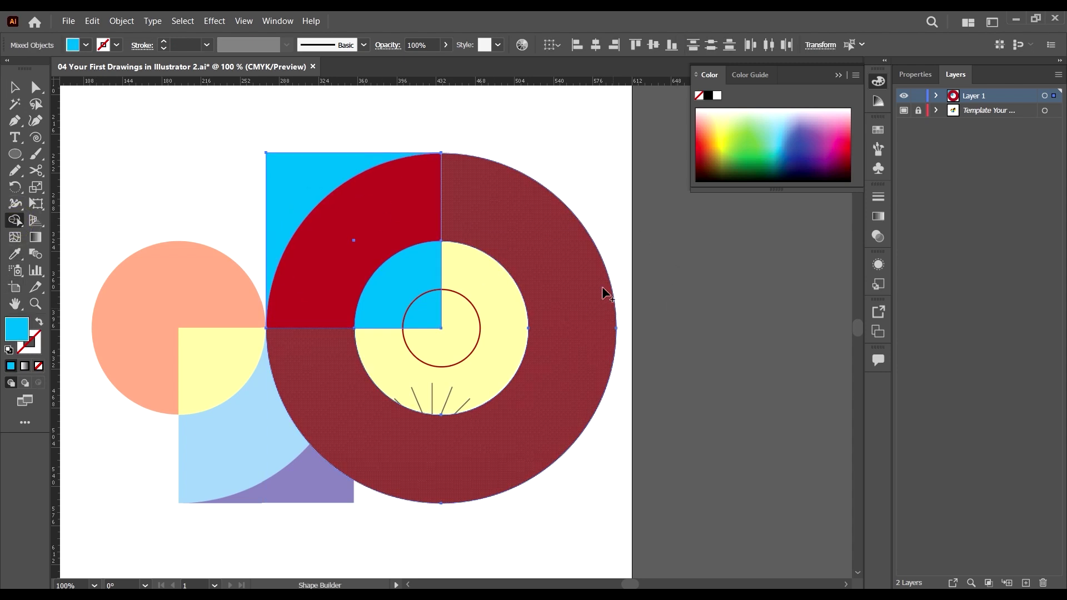
alt+click(583, 268)
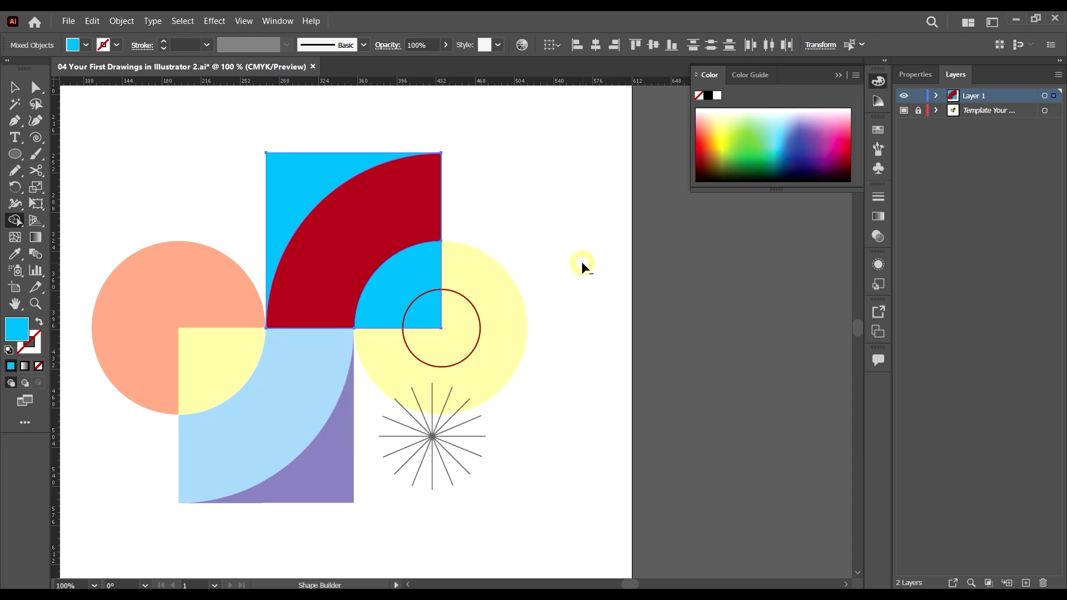
key(v)
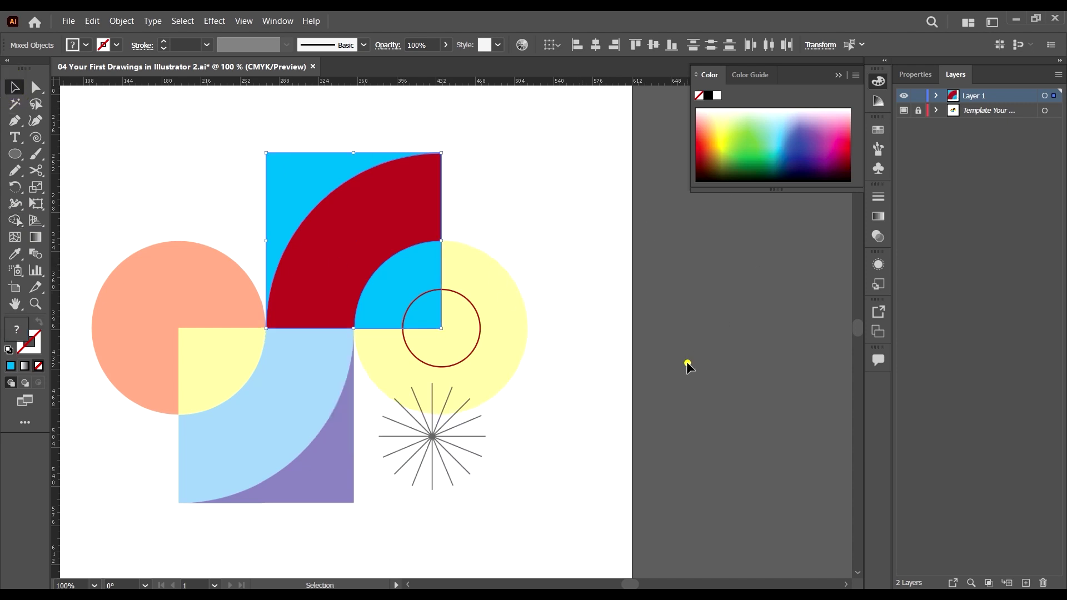
click(687, 362)
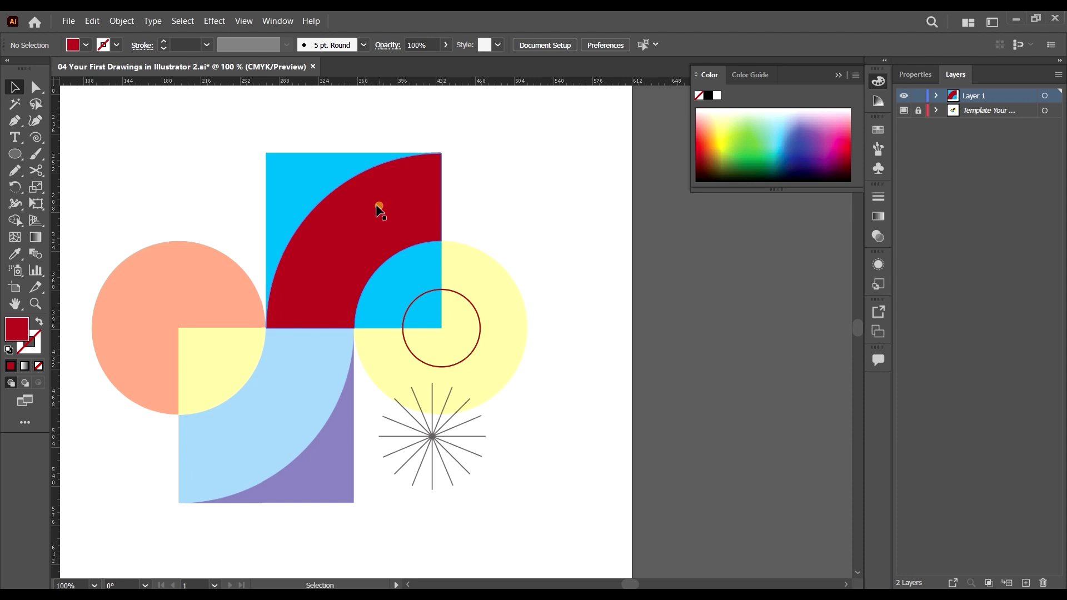
Temporarily move the red arc and the cyan square off the template, undoing both moves
drag(378, 209, 190, 185)
drag(380, 201, 279, 327)
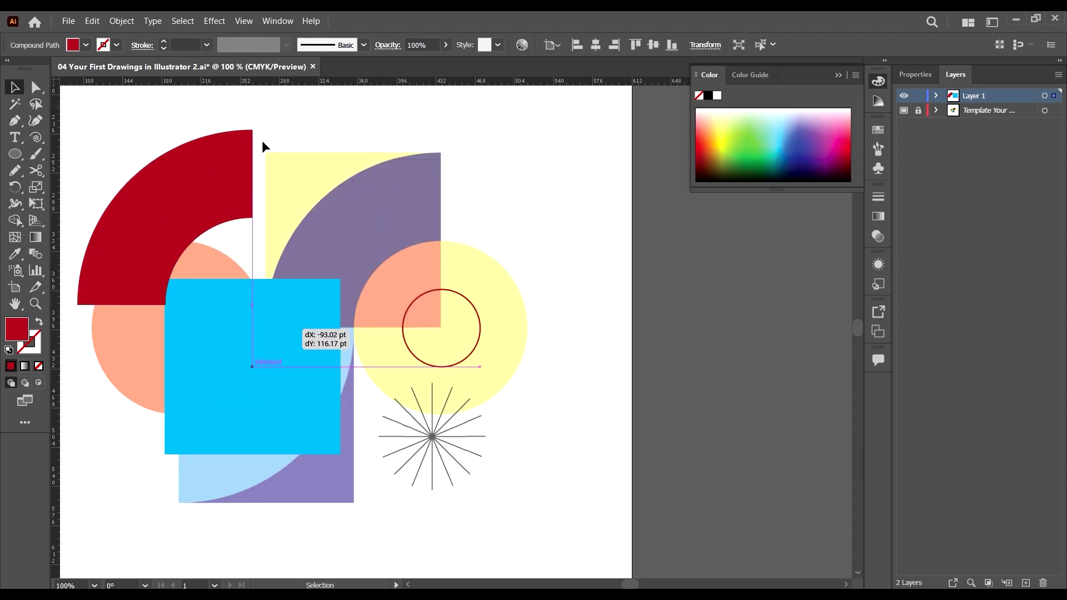
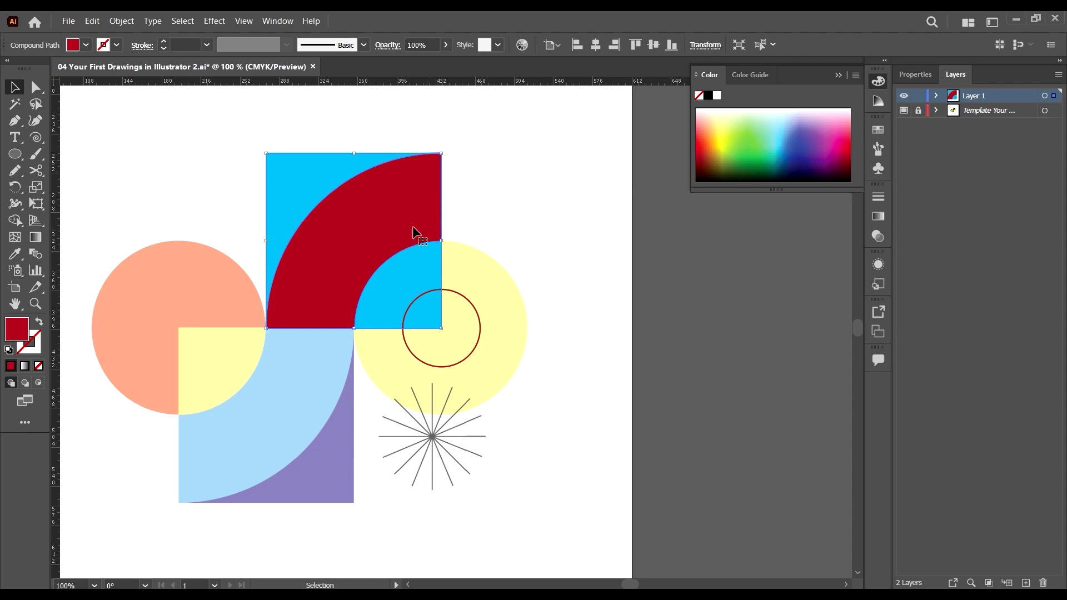
click(603, 190)
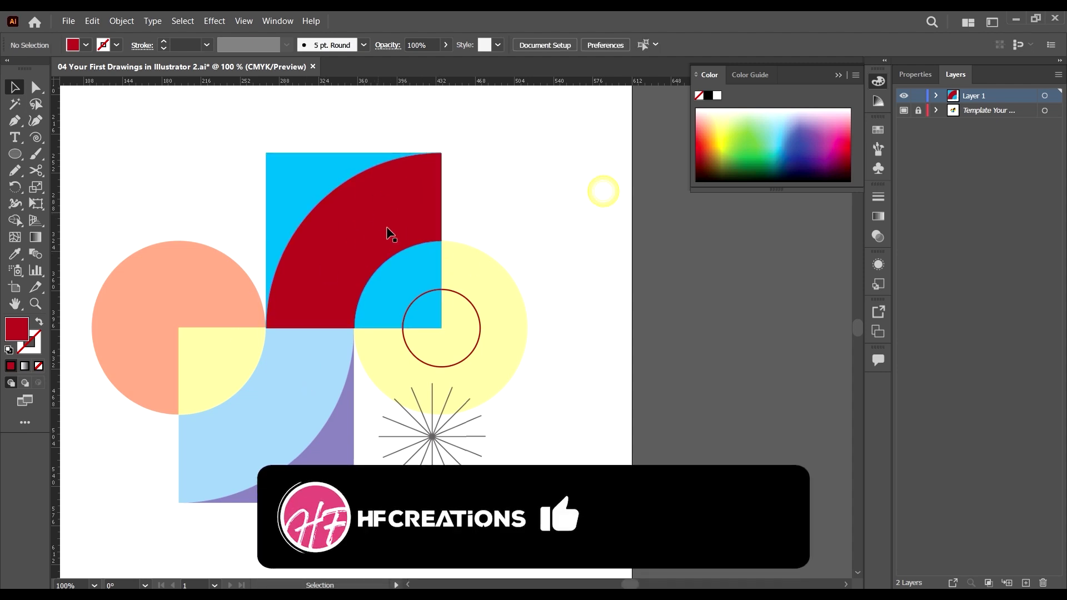
Divide the red arc and the cyan square into separate pieces with the Pathfinder's Divide operation
click(391, 235)
shift+click(404, 269)
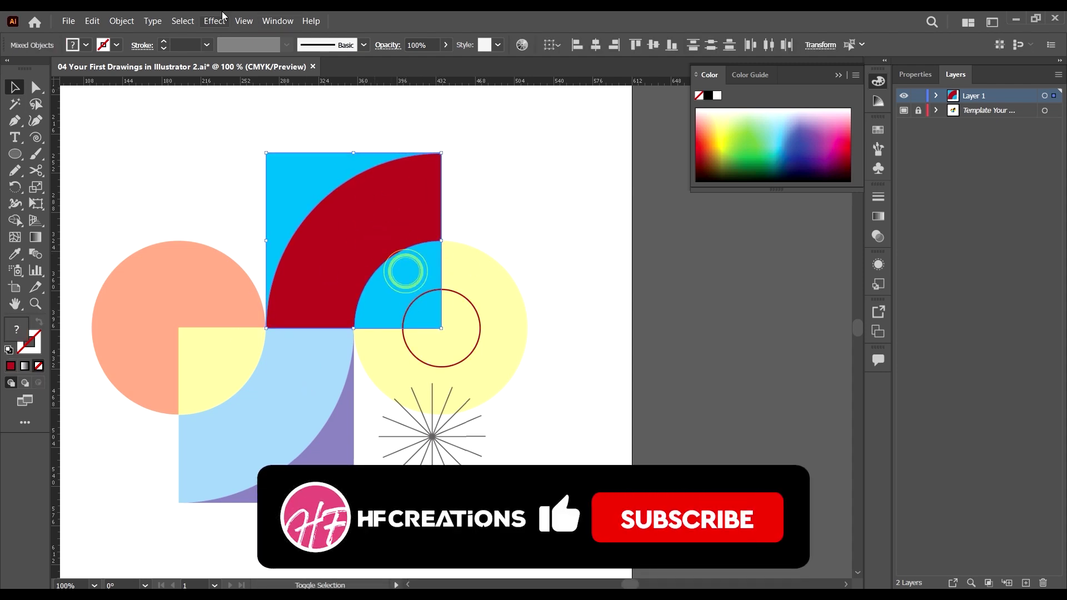
click(280, 21)
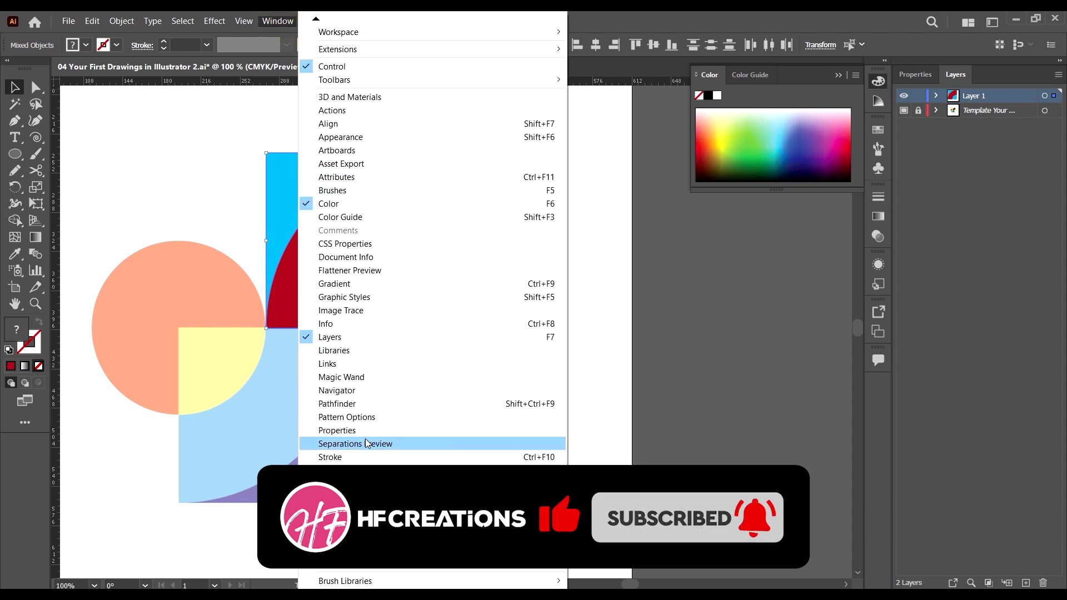
click(350, 404)
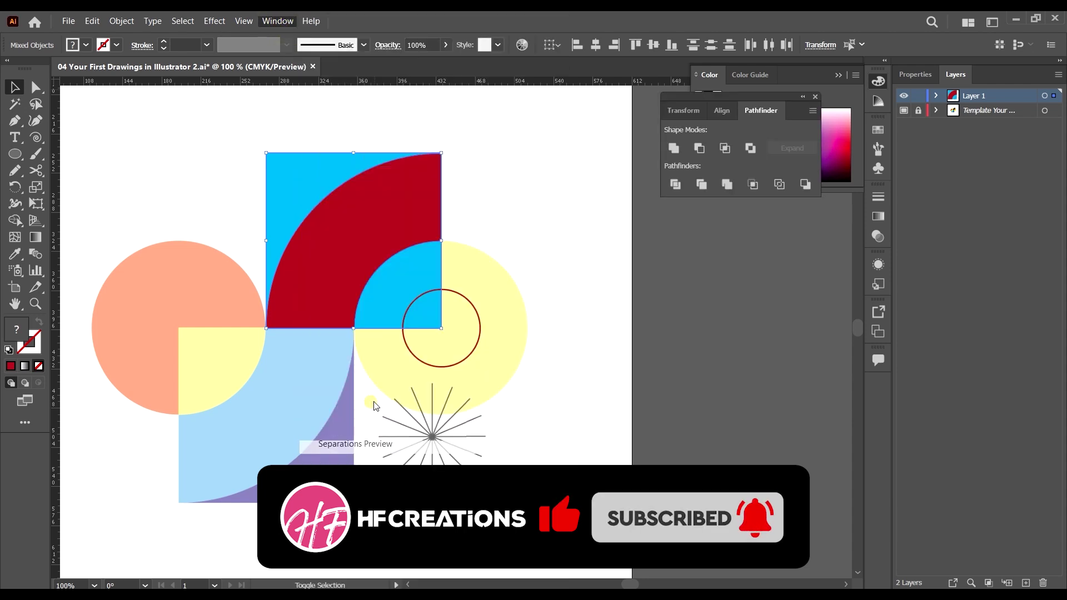
click(676, 185)
click(577, 242)
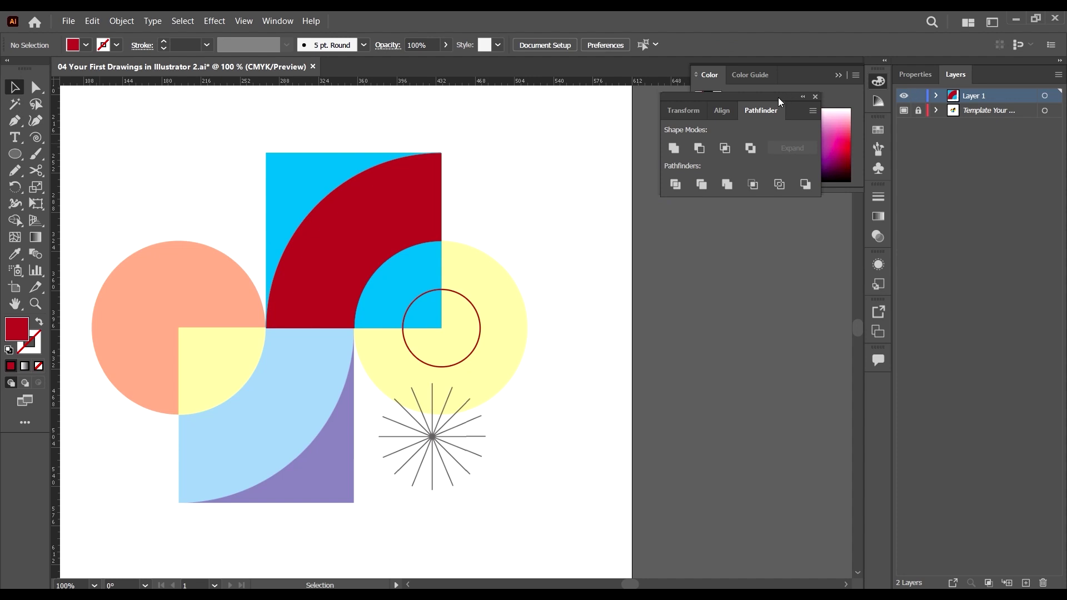
drag(780, 102, 824, 239)
Move the divided corner piece, red arc and quarter circle apart with the Direct Selection tool, and undo the moves
click(36, 87)
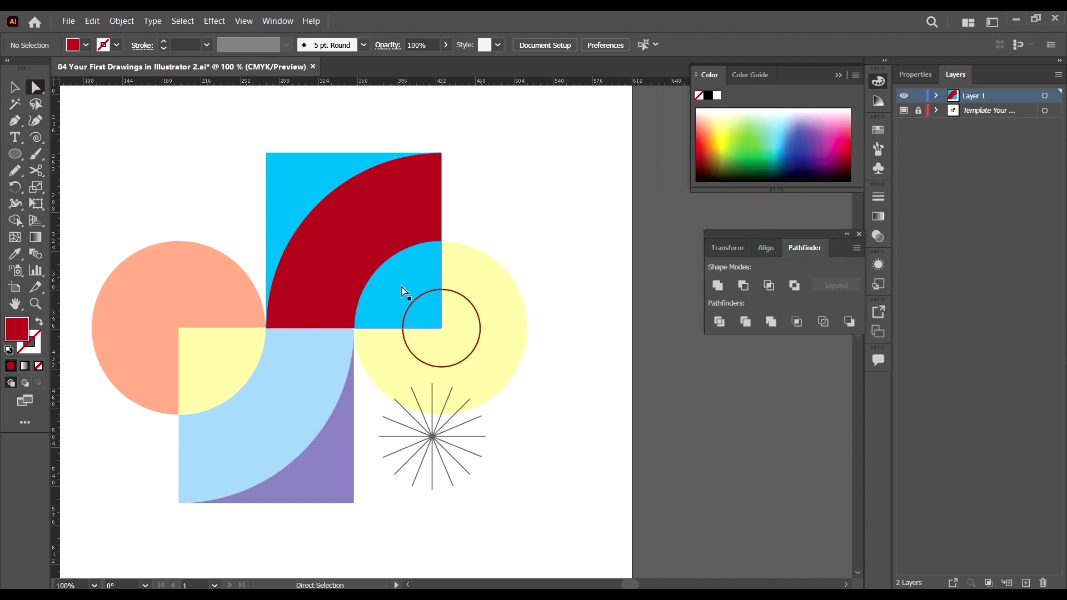
click(401, 266)
click(377, 224)
click(308, 178)
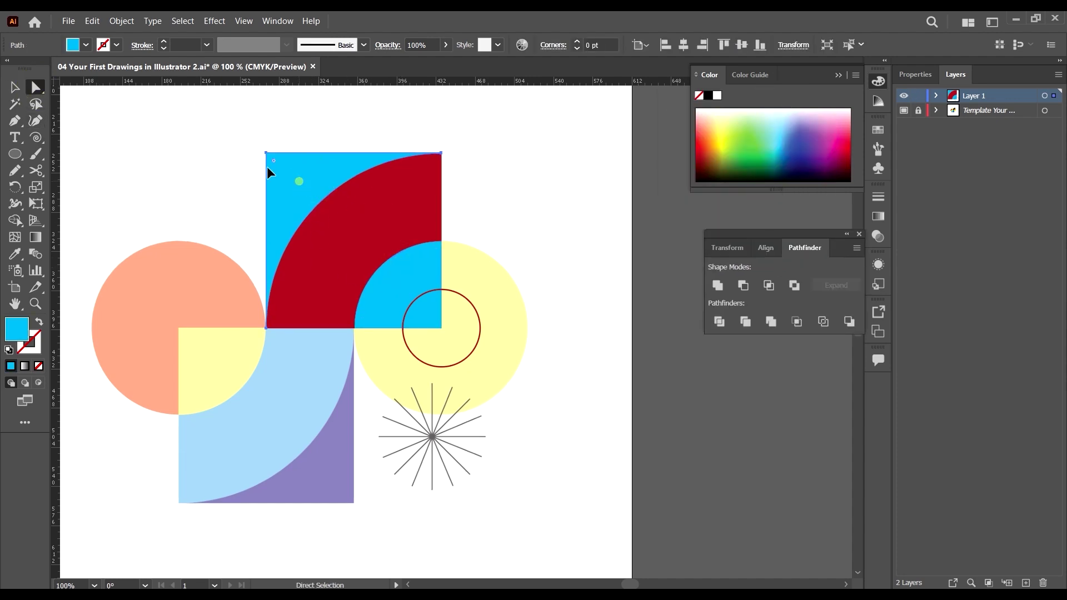
drag(267, 168, 168, 127)
drag(359, 206, 164, 261)
drag(396, 284, 371, 323)
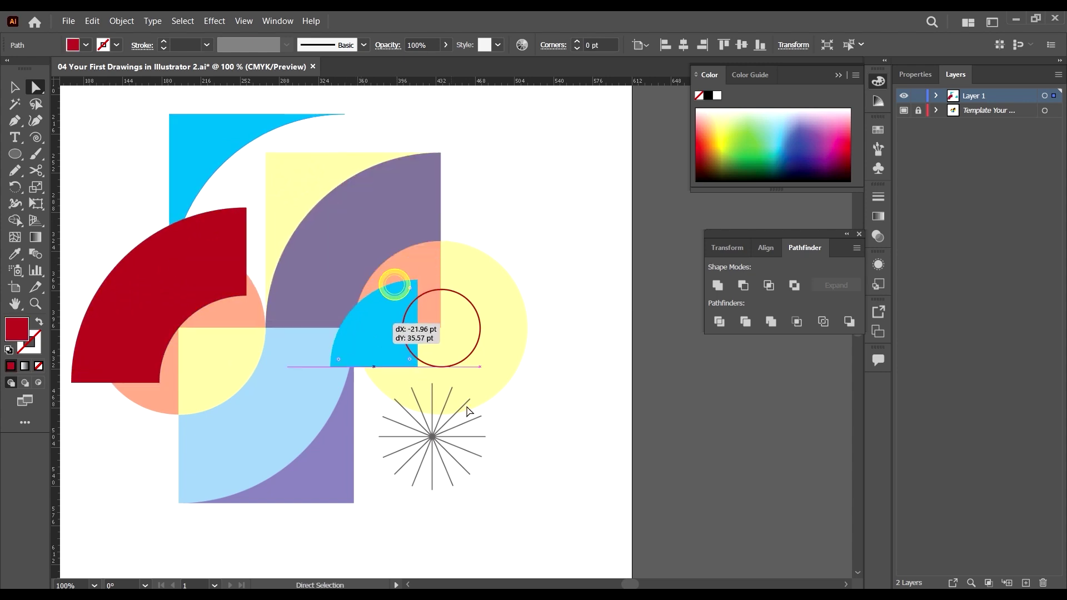
key(ctrl+z)
key(ctrl+z)
key(ctrl+z)
key(ctrl+z)
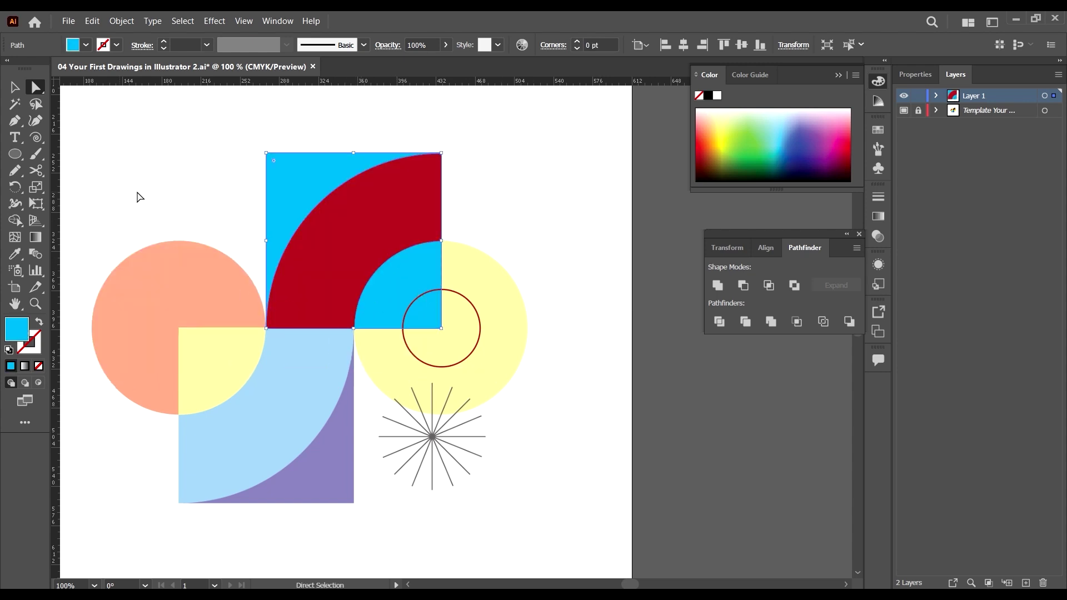
Swap the fill to the stroke on each divided piece: the cyan corner, the red arc and the cyan quarter circle
click(333, 173)
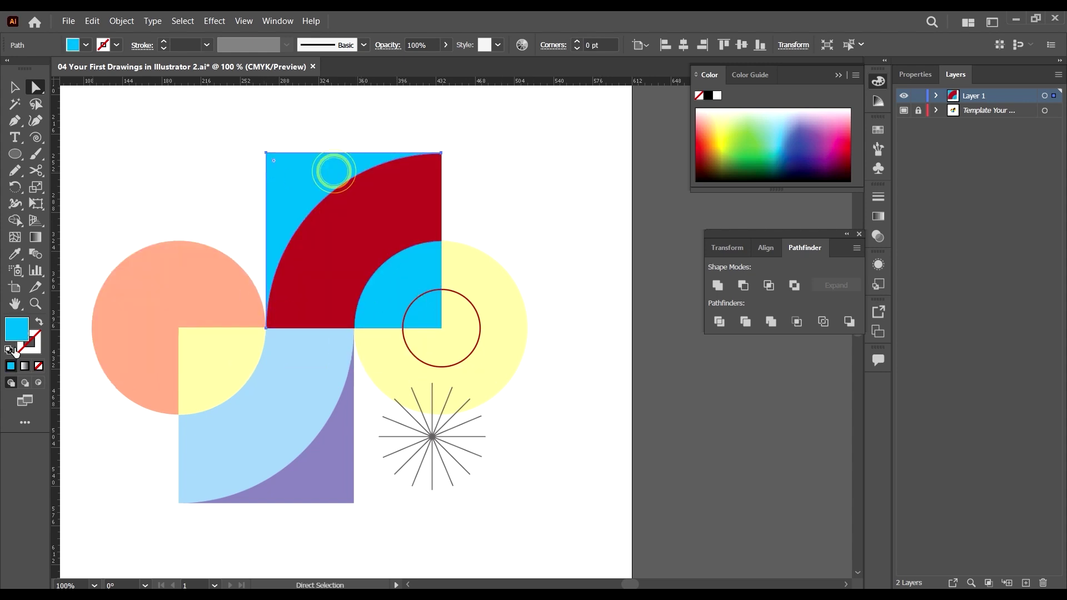
click(40, 322)
click(346, 214)
click(40, 322)
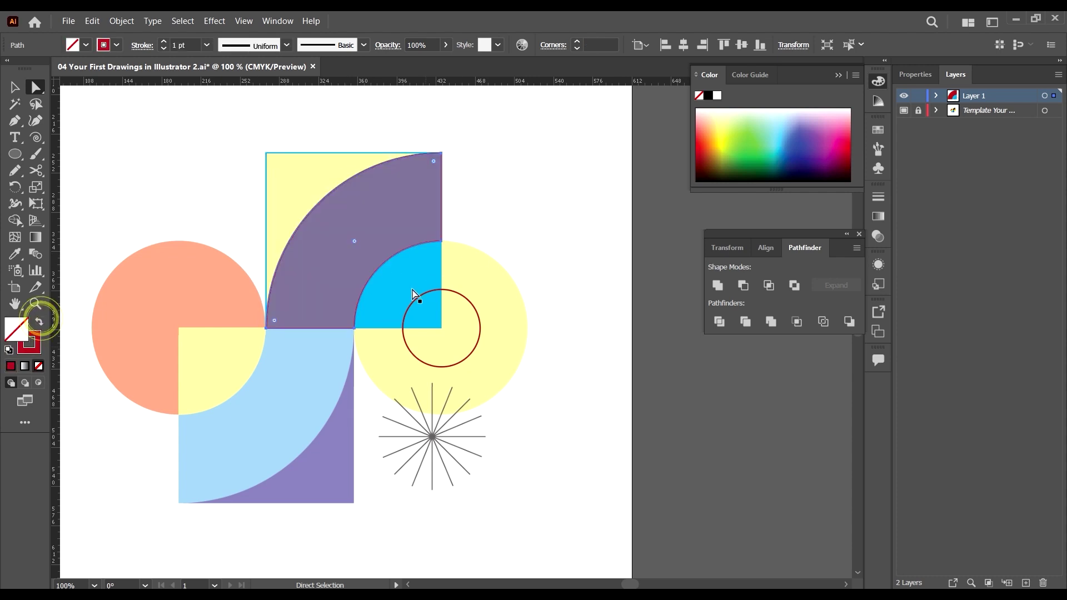
click(417, 268)
click(40, 323)
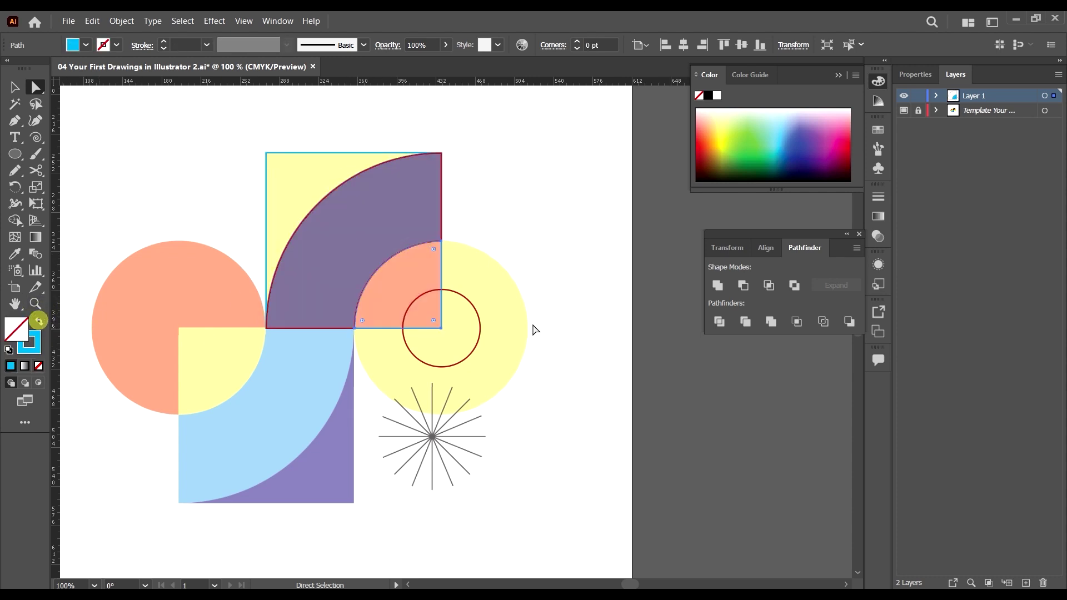
Scale the small dark red circle about its centre to about 160 pt across, matching the yellow template circle
key(v)
key(ctrl+plus)
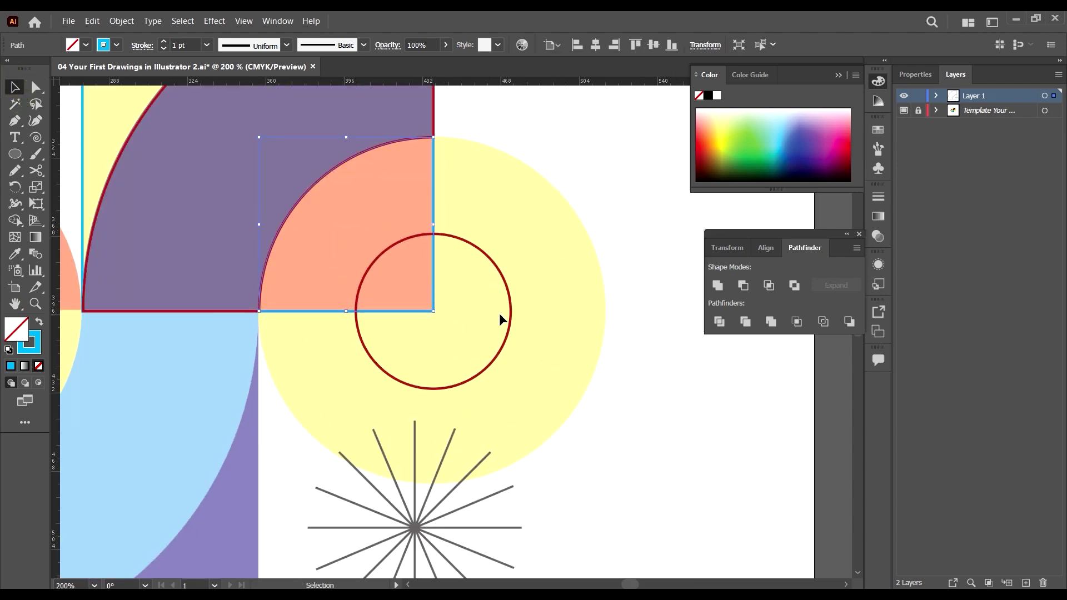
click(521, 314)
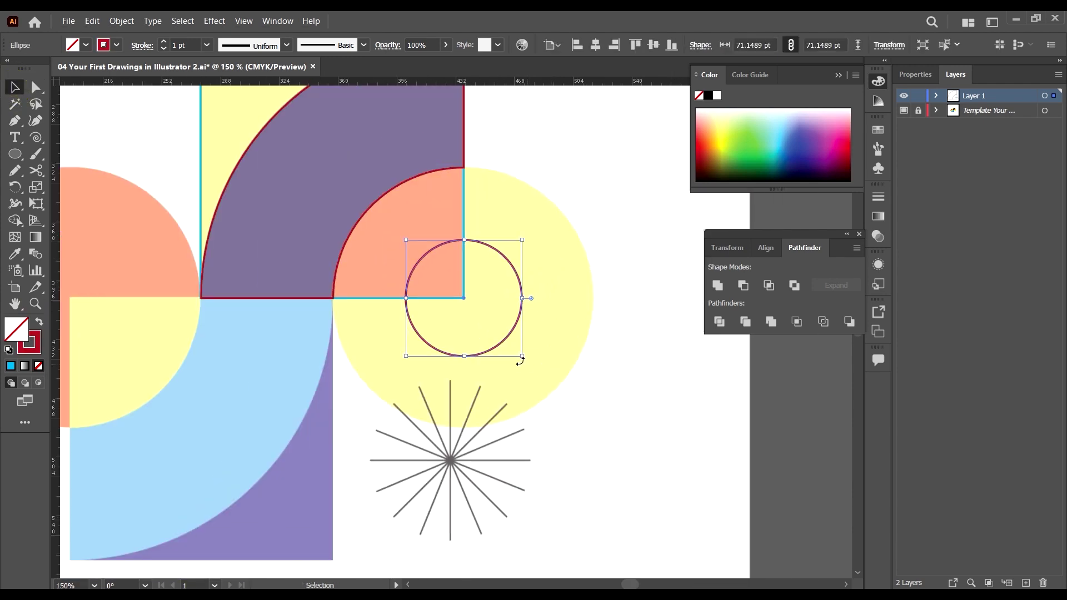
drag(525, 360, 602, 430)
Send the enlarged dark red circle to the back and deselect it
right_click(587, 269)
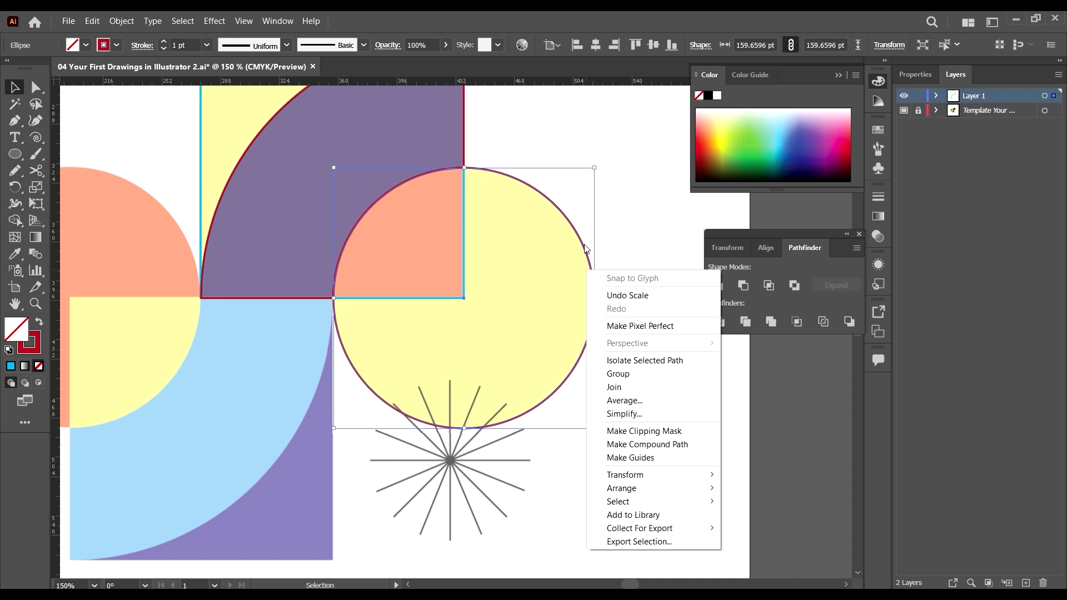
right_click(550, 198)
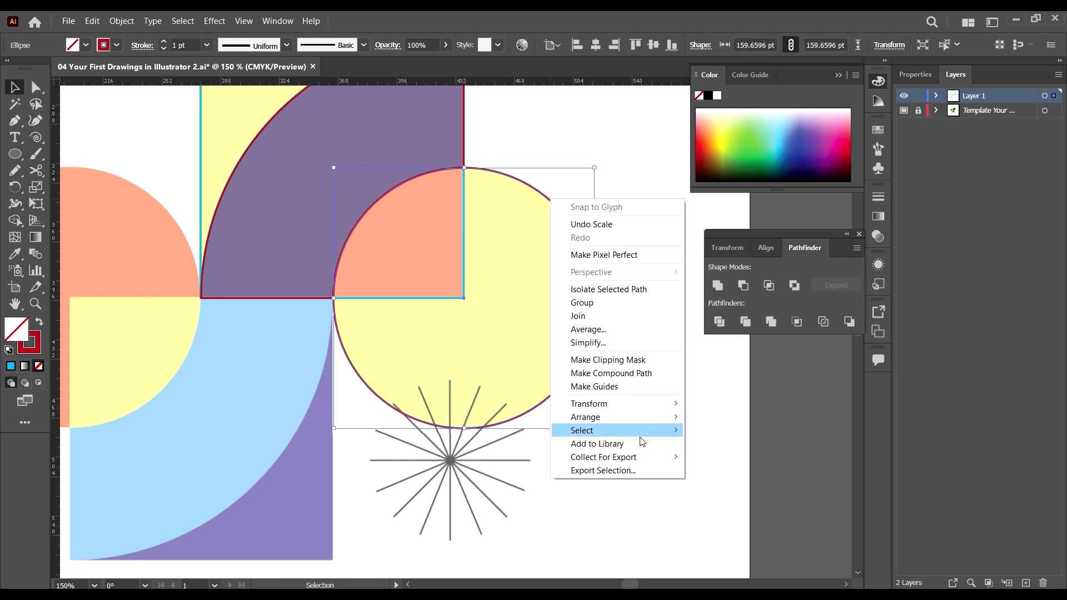
mouse_move(647, 422)
click(756, 456)
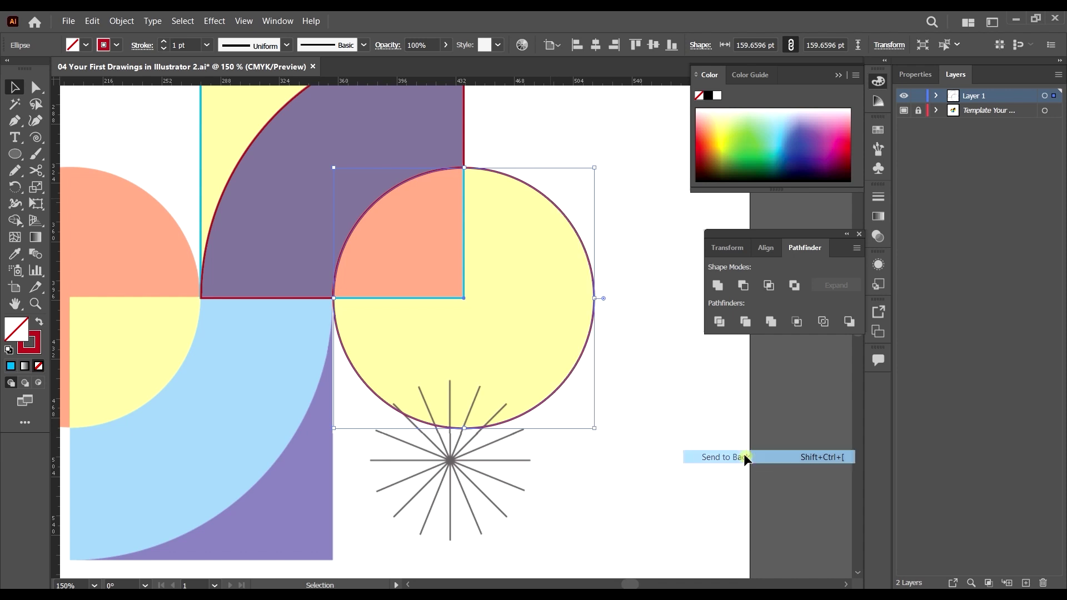
click(713, 451)
Ungroup the divided corner, arc and quarter-circle outlines and deselect them
key(ctrl+minus)
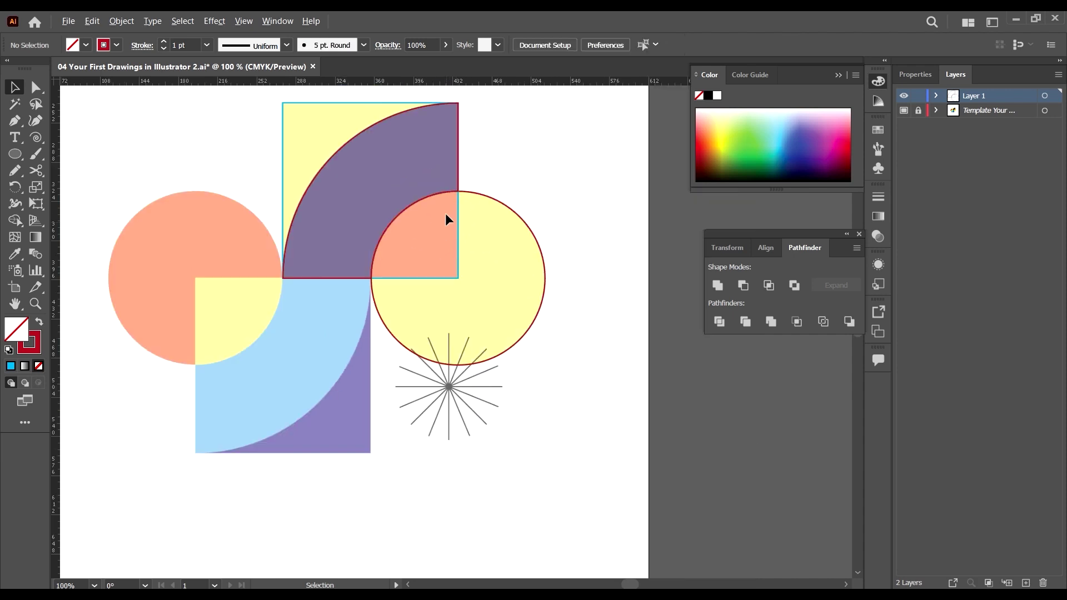
scroll(460, 228, up, 2)
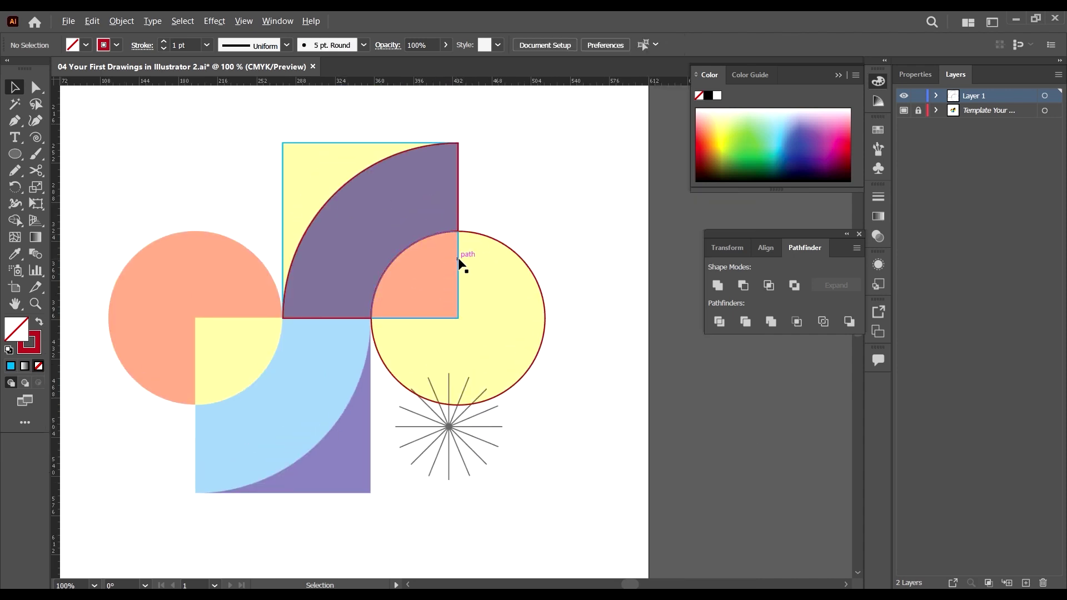
click(459, 261)
click(458, 260)
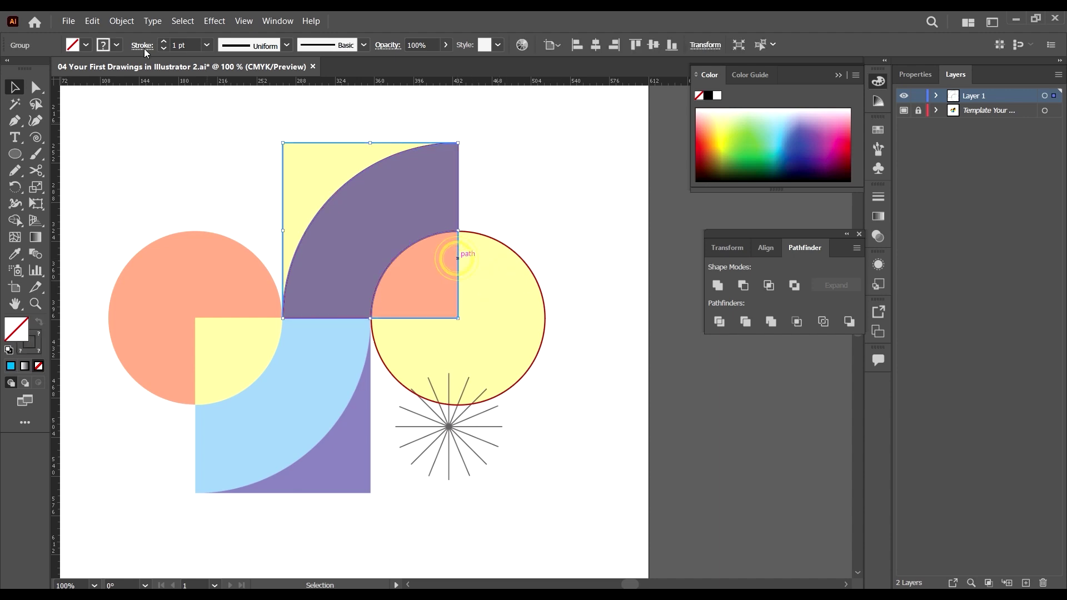
right_click(331, 204)
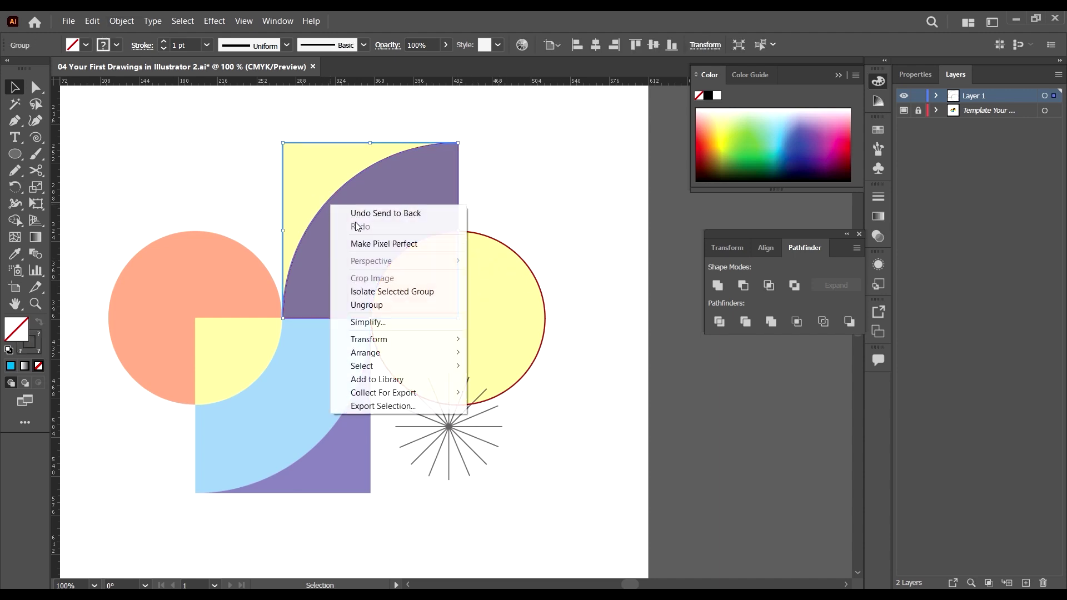
click(378, 304)
click(559, 133)
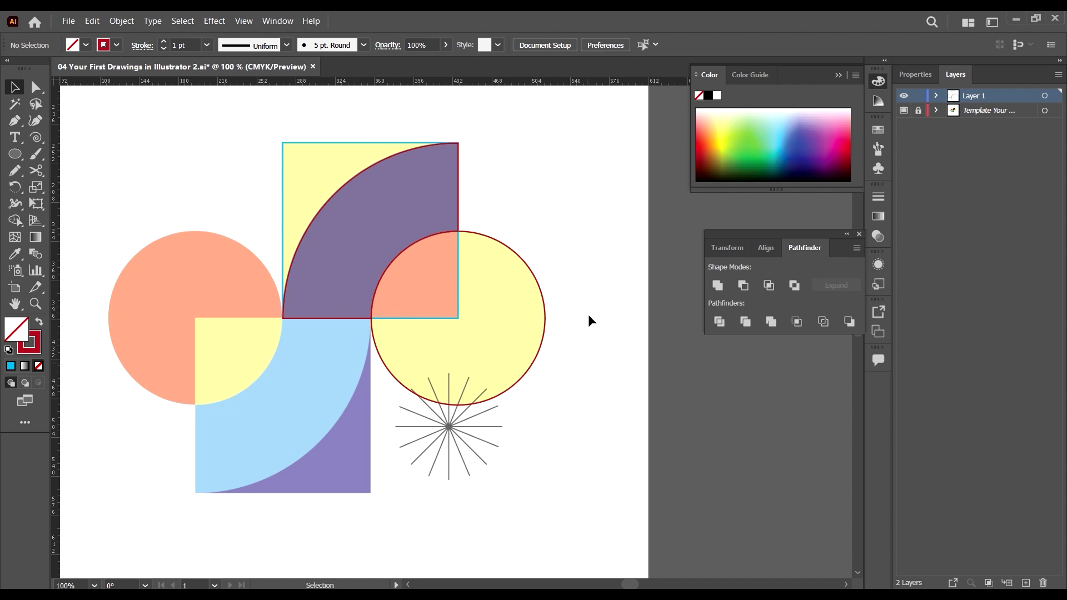
Set the quarter circle's stroke to the orange-red swatch C=0 M=80 Y=95 K=0
click(103, 46)
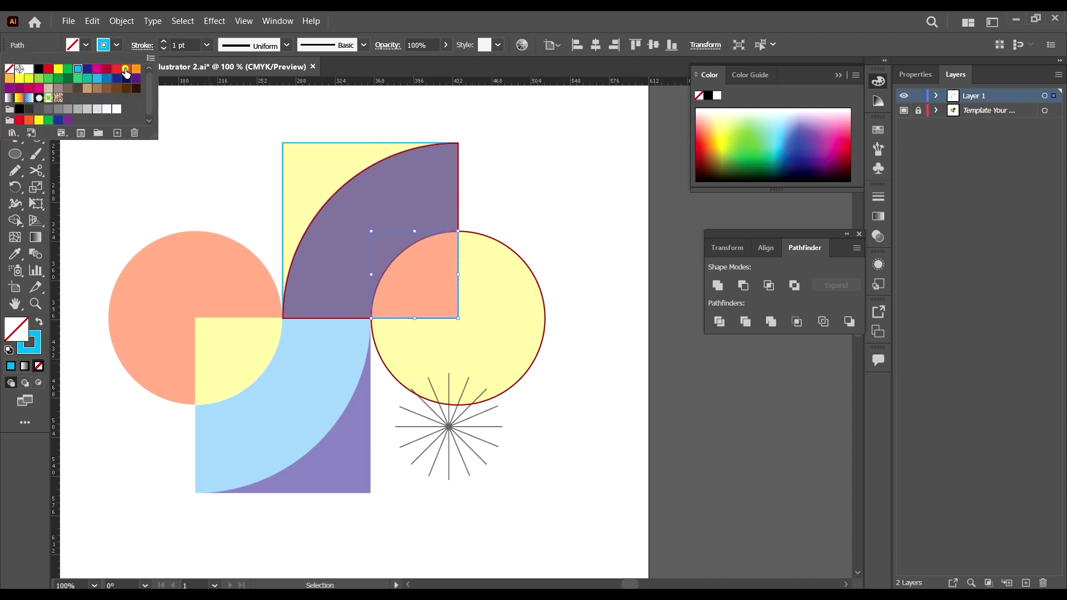
click(126, 70)
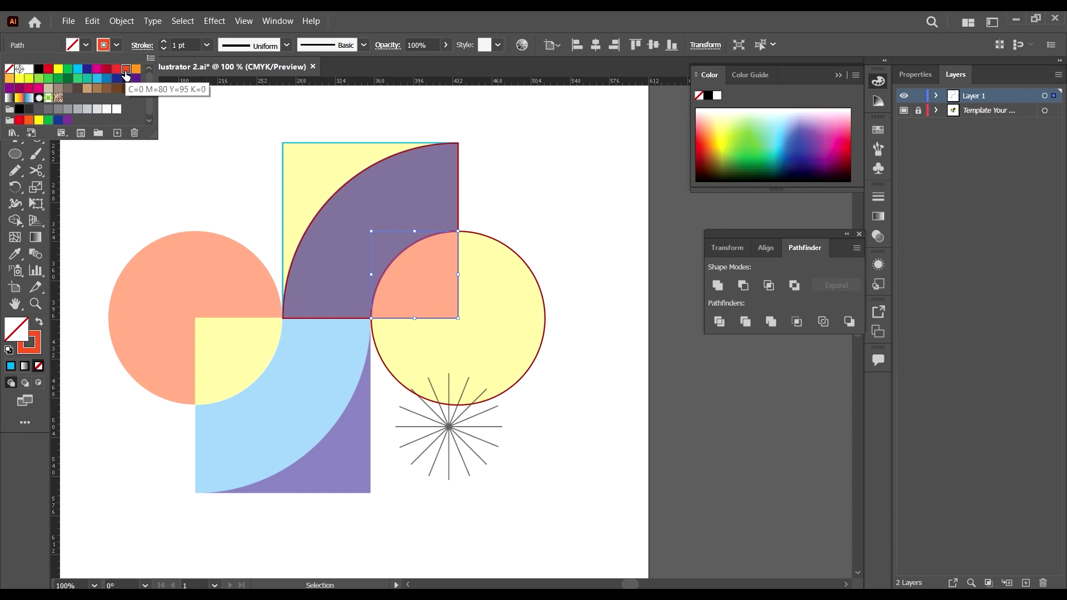
click(647, 193)
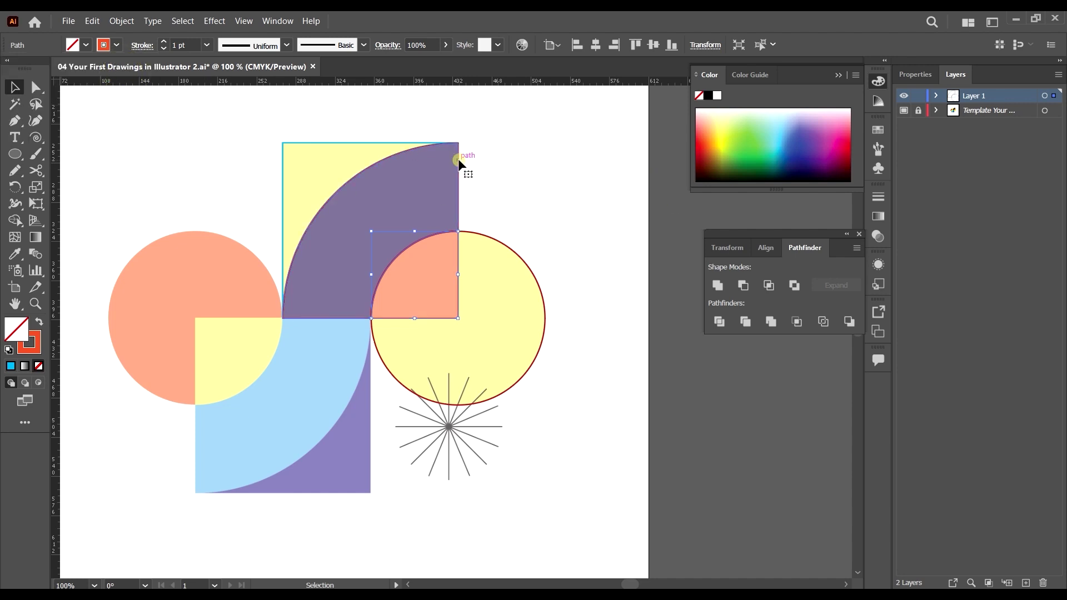
Change the large arc's stroke colour to dark blue
click(458, 161)
click(119, 46)
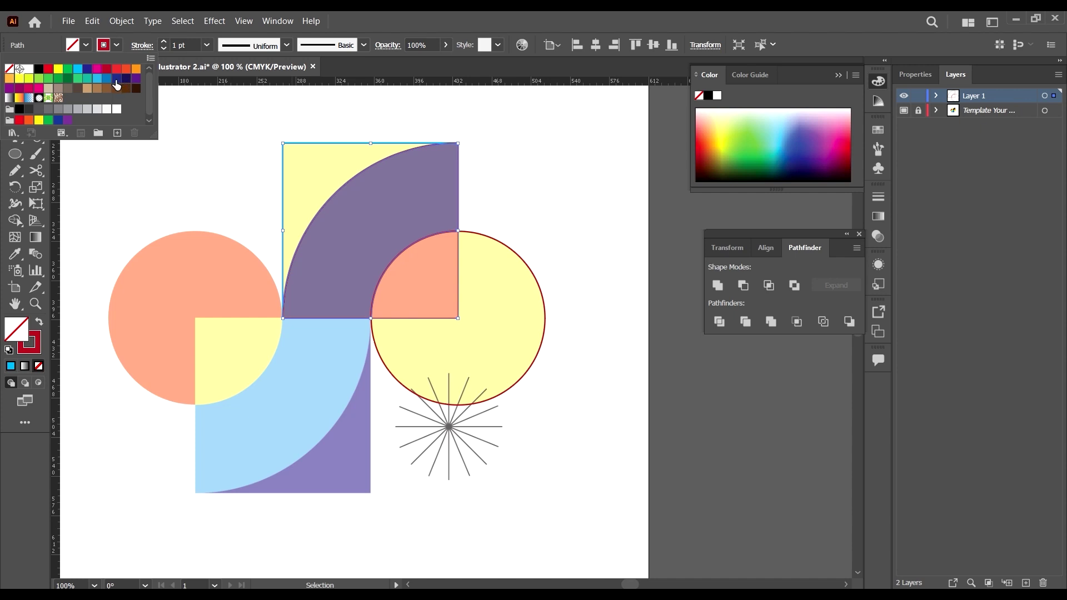
click(116, 84)
click(392, 121)
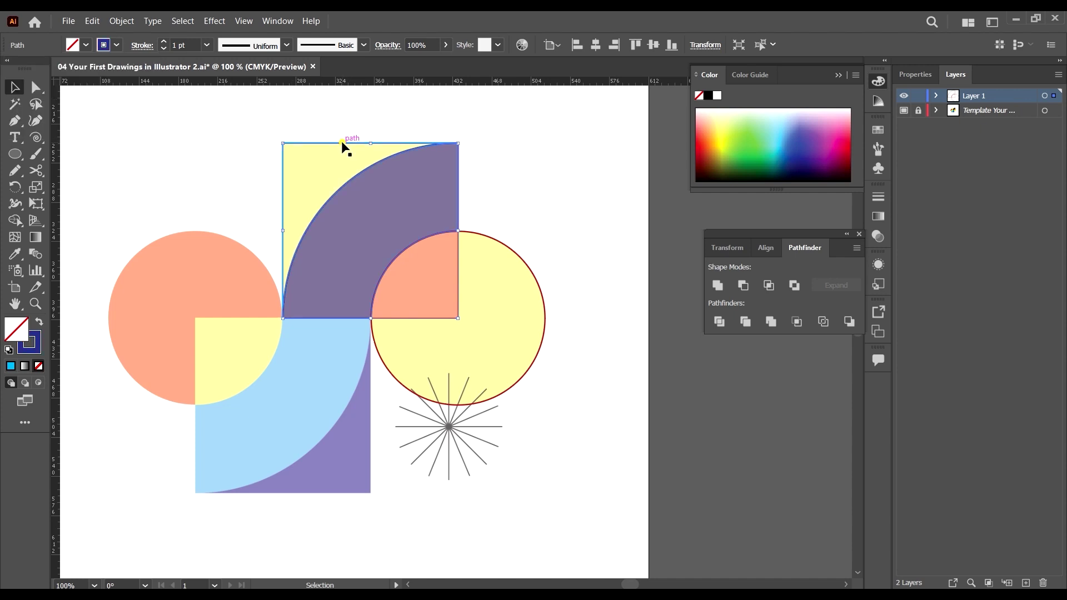
Change the stroke of the corner piece outside the large arc to yellow, and deselect all shapes
click(342, 143)
click(116, 46)
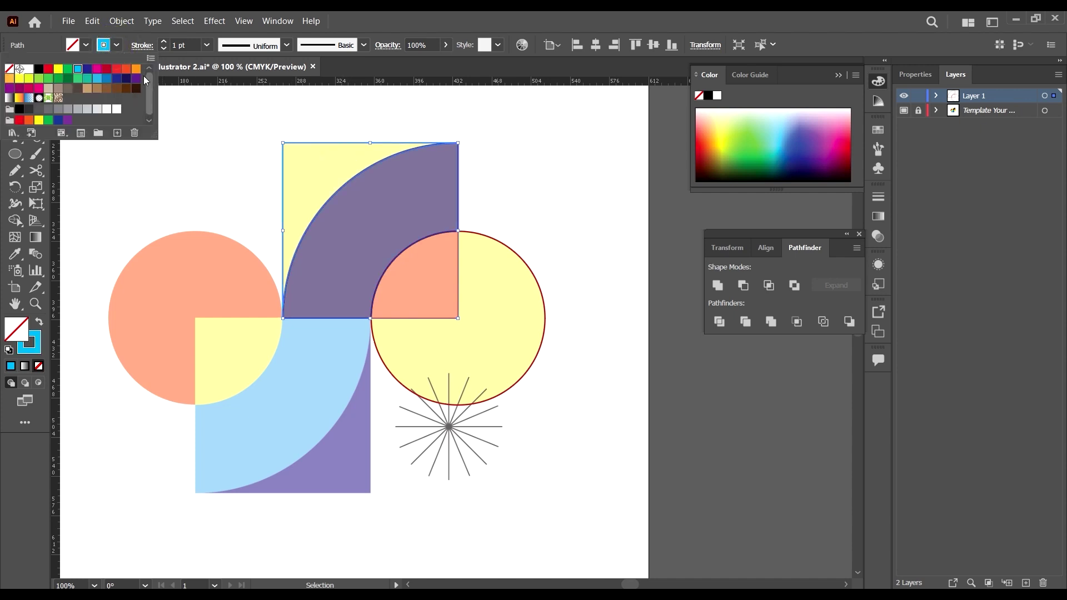
click(20, 83)
click(620, 165)
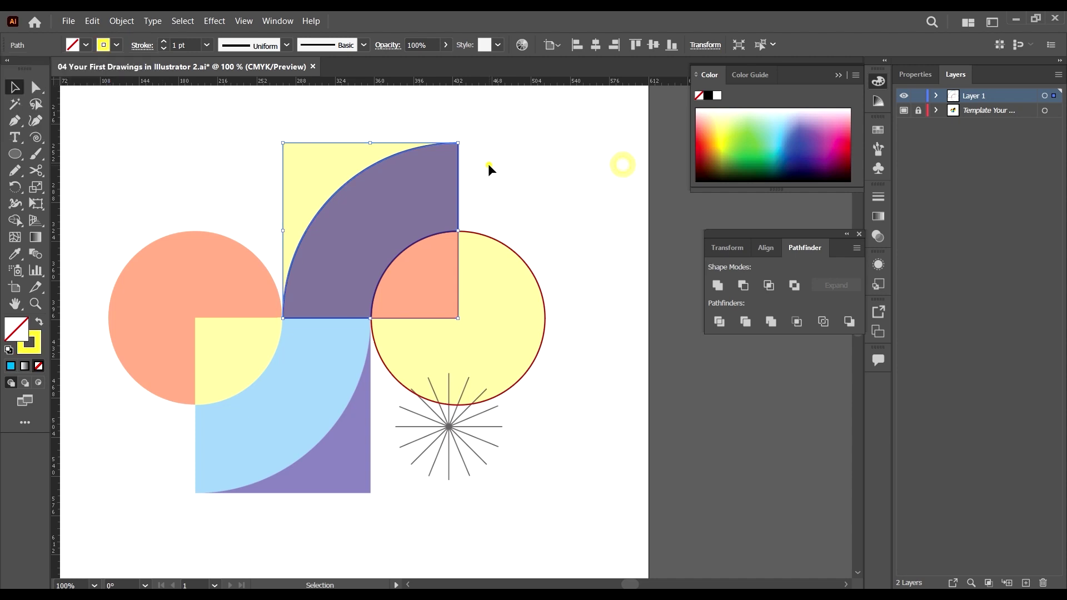
click(489, 165)
drag(274, 114, 534, 270)
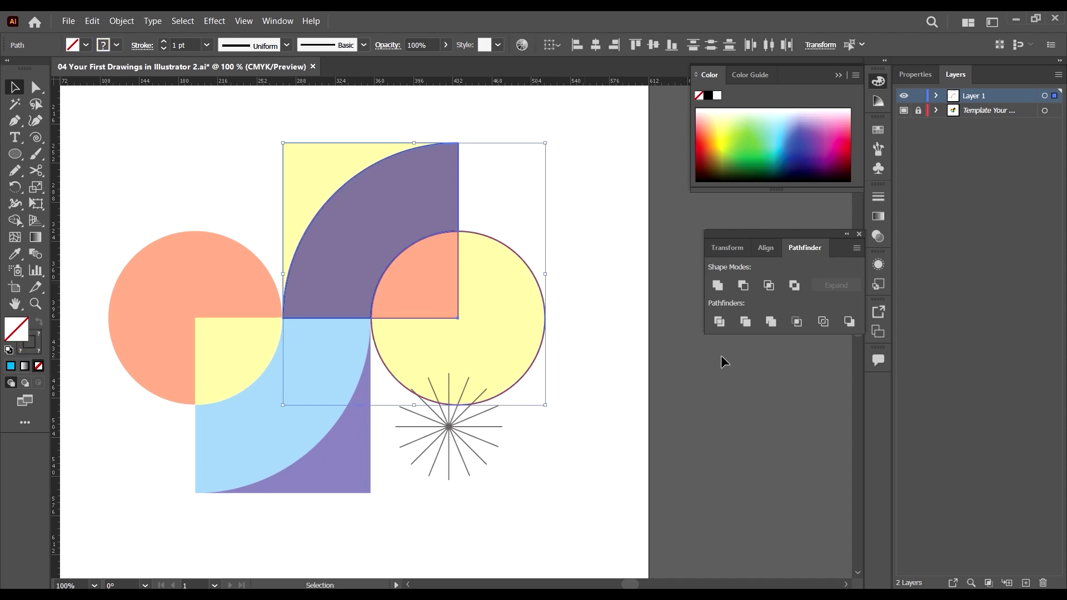
click(488, 439)
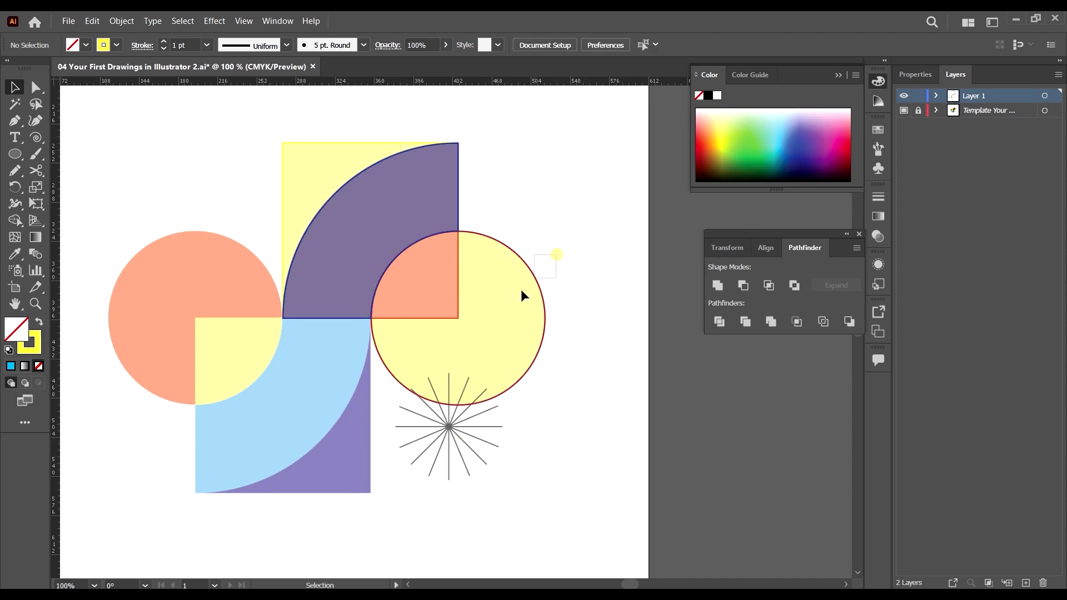
Swap the large circle's dark red stroke to its fill
click(513, 307)
click(37, 323)
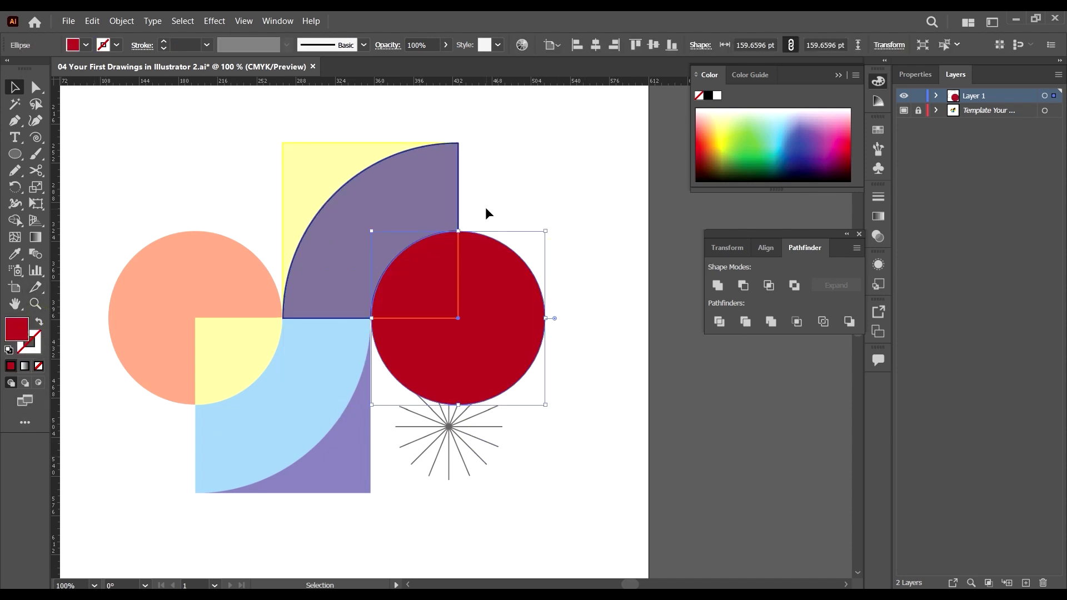
Swap the stroke colours of the quarter circle, large arc and yellow corner piece to their fills, and deselect everything
click(457, 260)
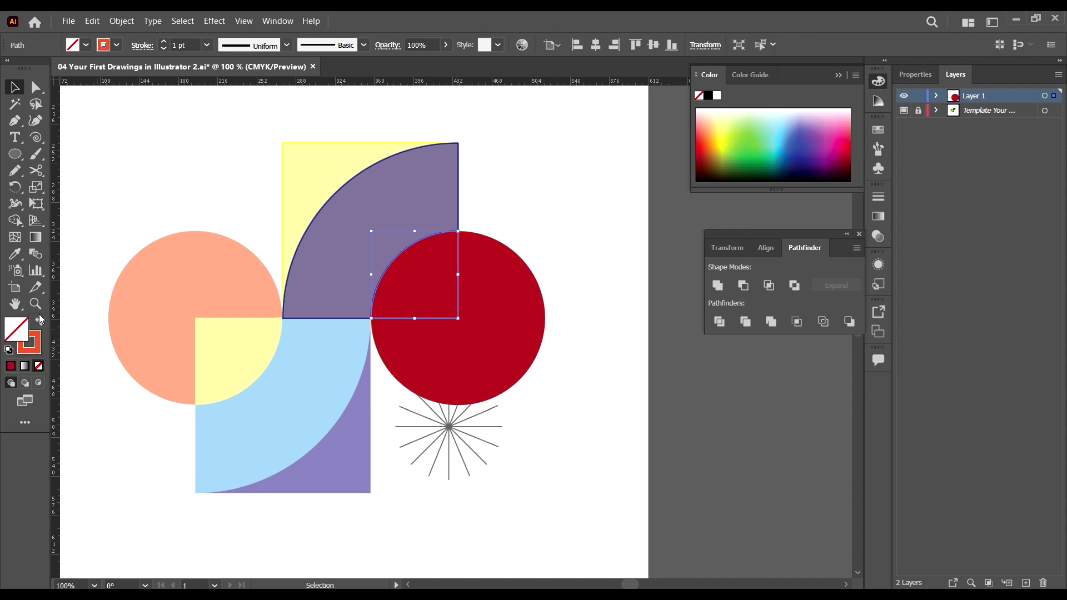
click(38, 322)
click(458, 180)
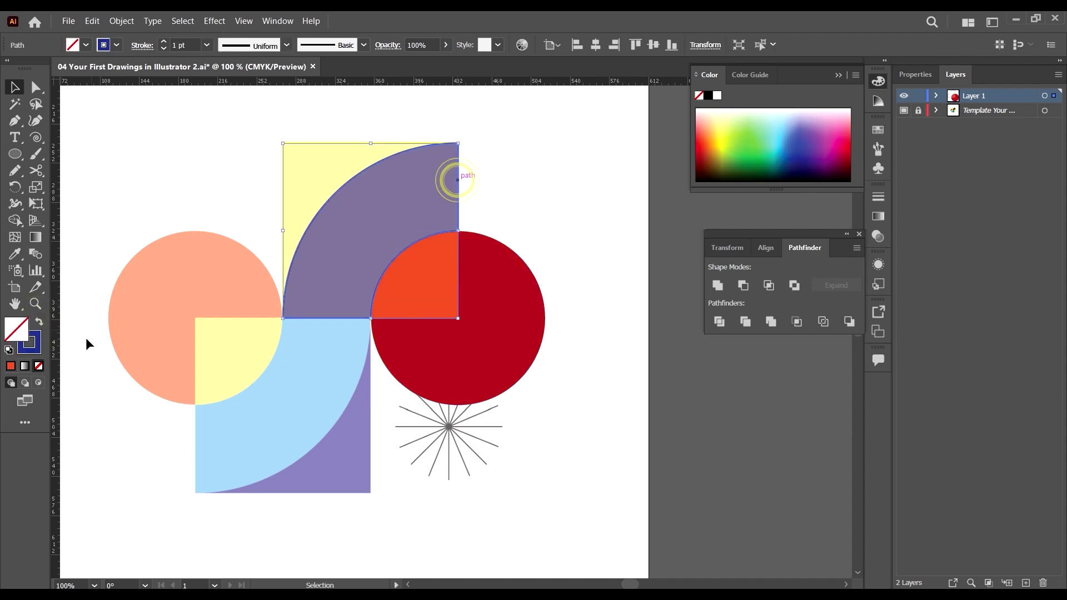
click(40, 323)
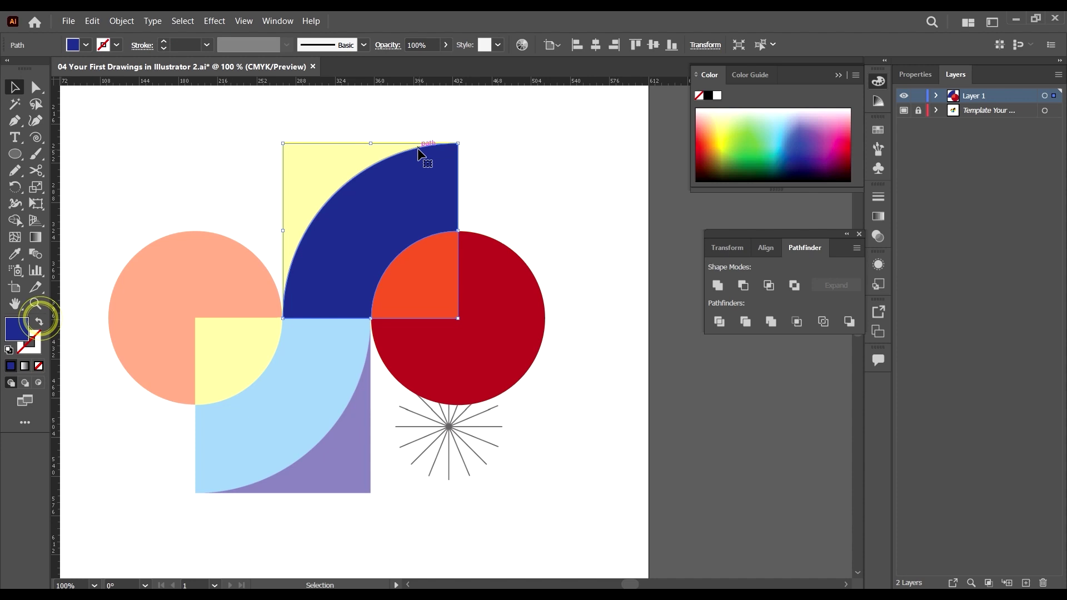
click(384, 143)
click(40, 323)
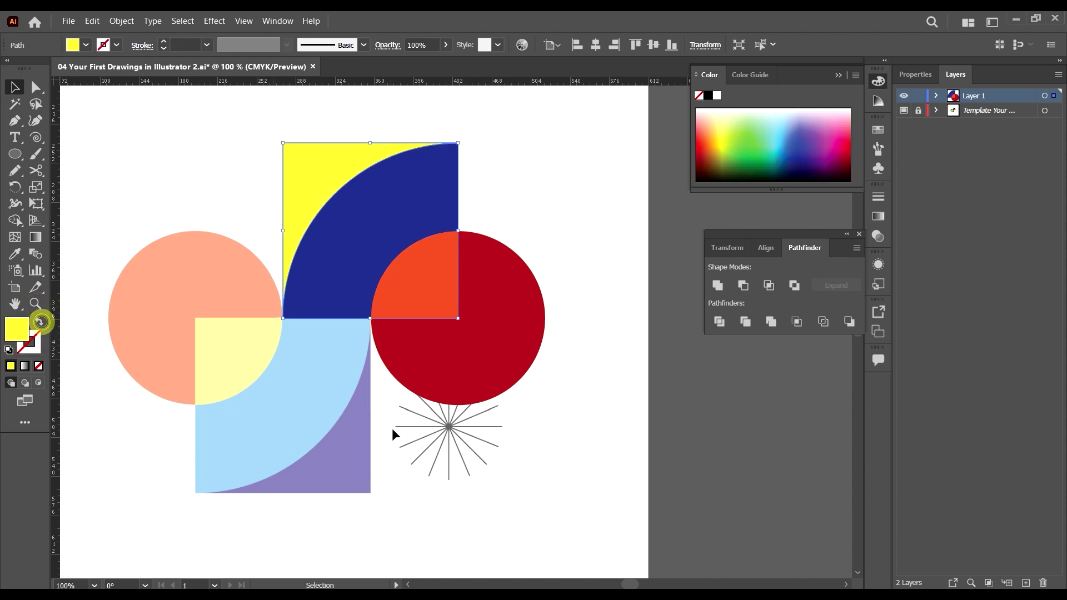
click(534, 434)
scroll(506, 338, down, 2)
scroll(575, 277, up, 1)
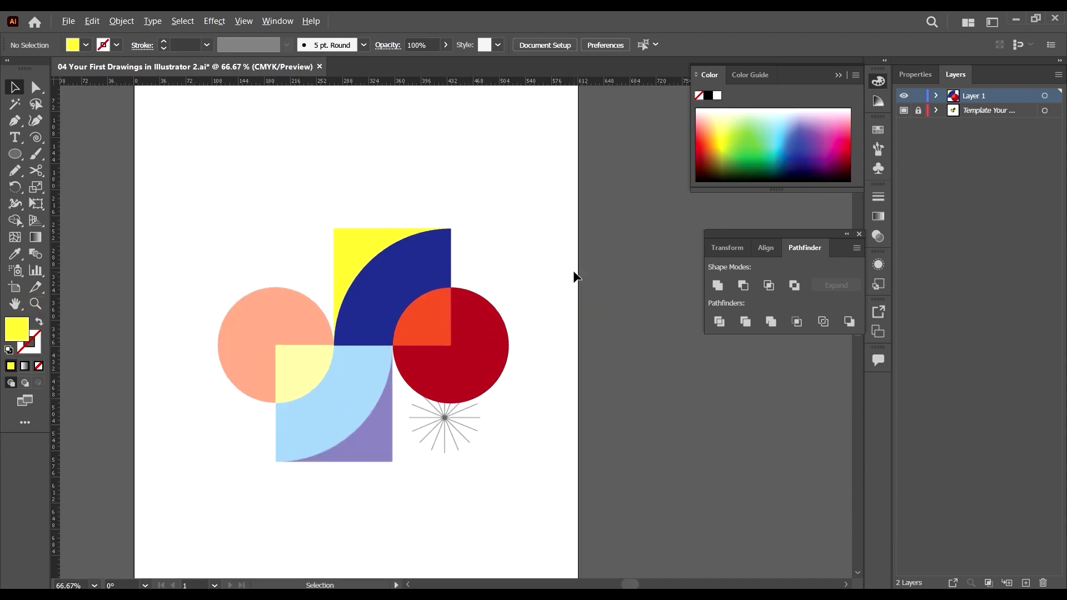
Hide the template layer to examine the drawn shapes alone, and show it again to compare them with the template
click(901, 112)
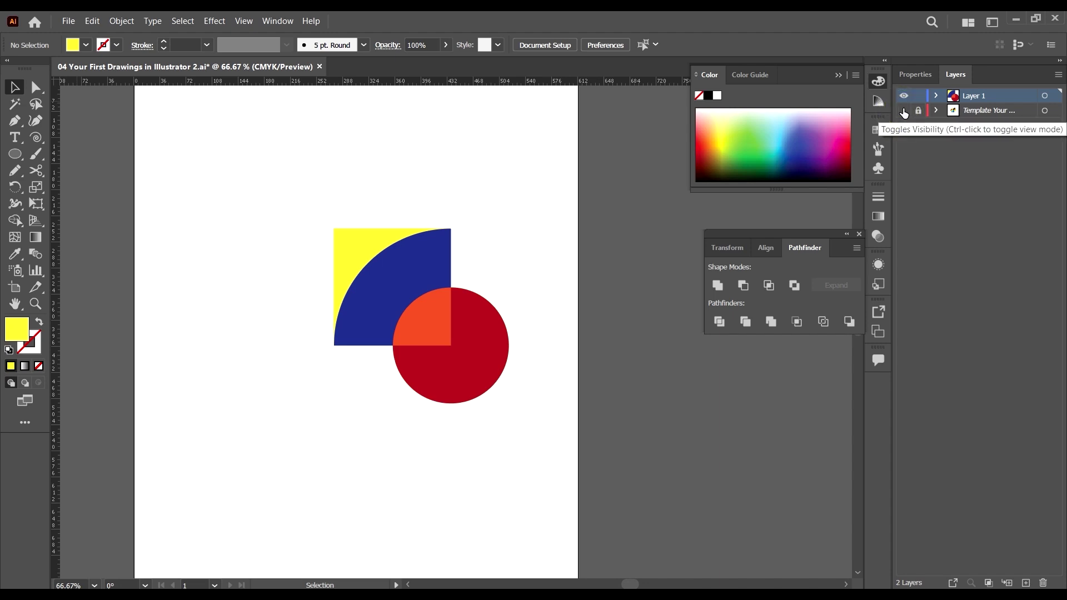
click(904, 110)
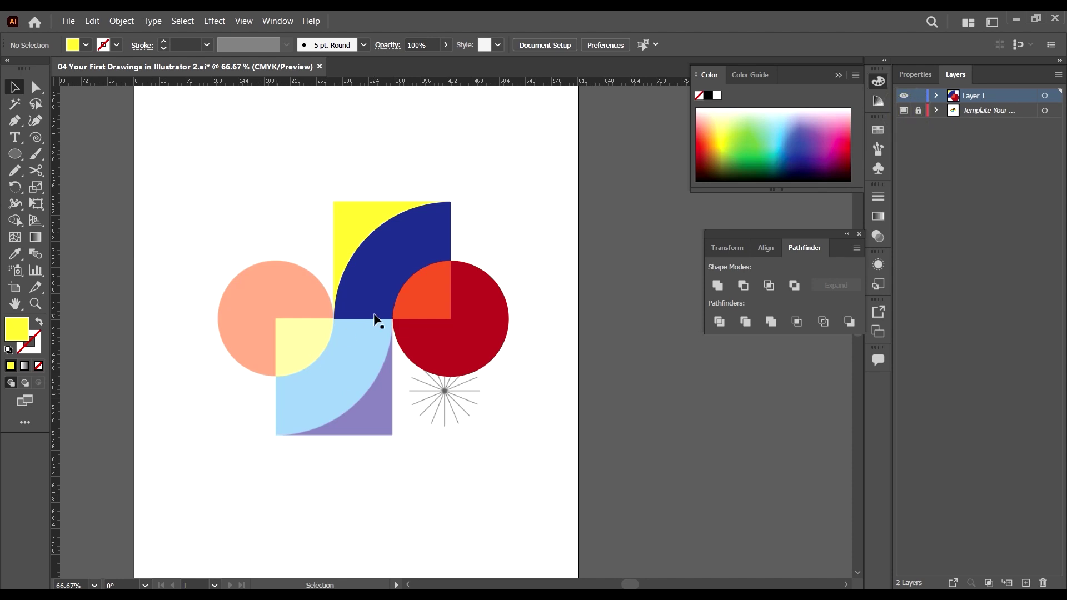
scroll(336, 215, down, 2)
scroll(302, 293, up, 2)
scroll(381, 248, left, 2)
scroll(377, 245, up, 3)
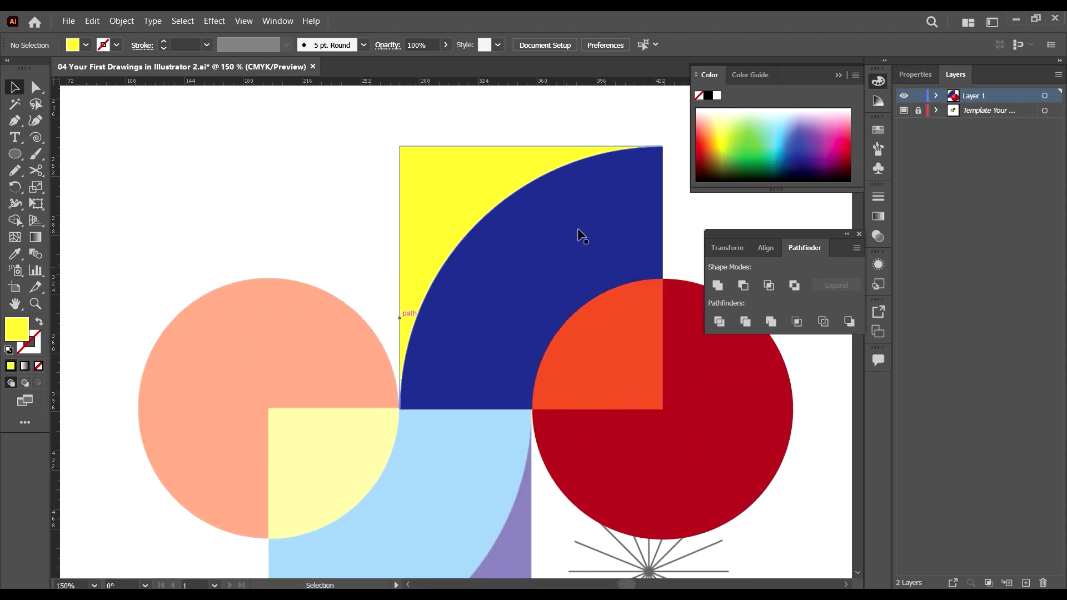
scroll(412, 322, down, 4)
scroll(433, 350, up, 2)
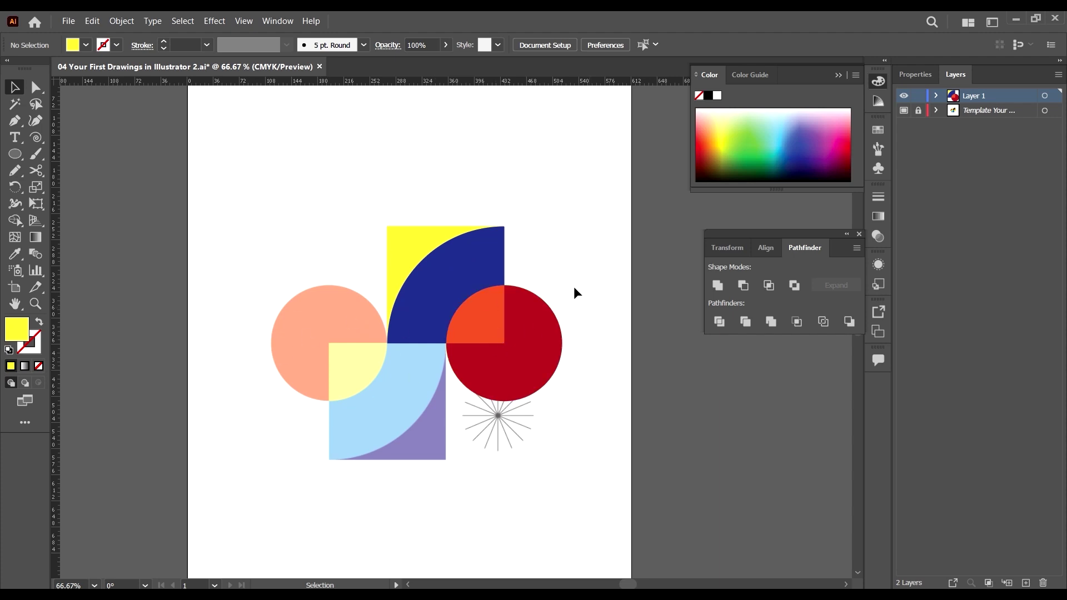
drag(420, 196, 362, 150)
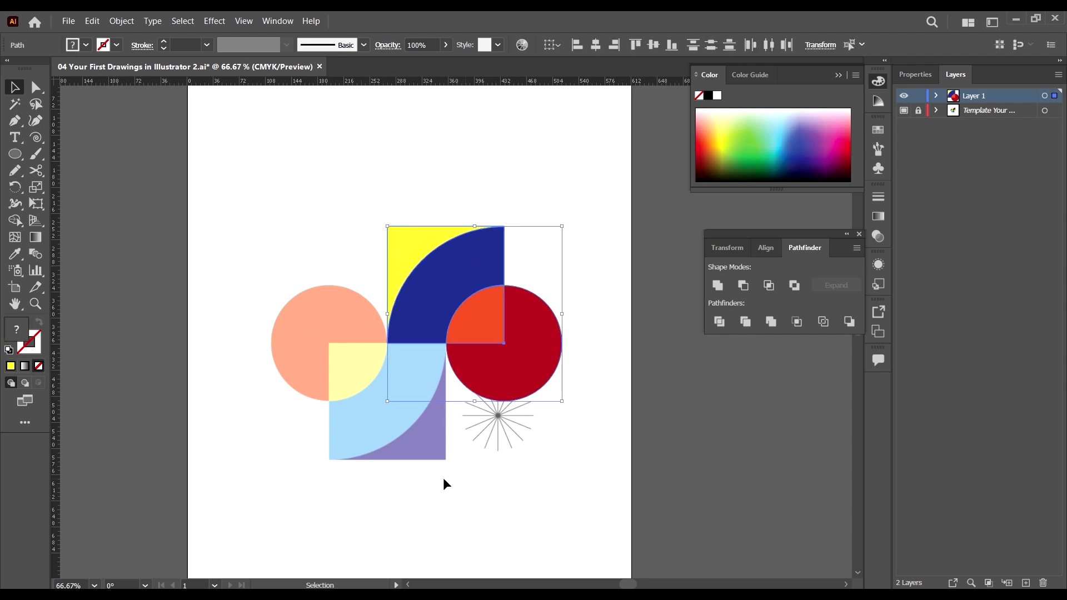
scroll(614, 425, down, 2)
click(614, 429)
scroll(332, 349, up, 1)
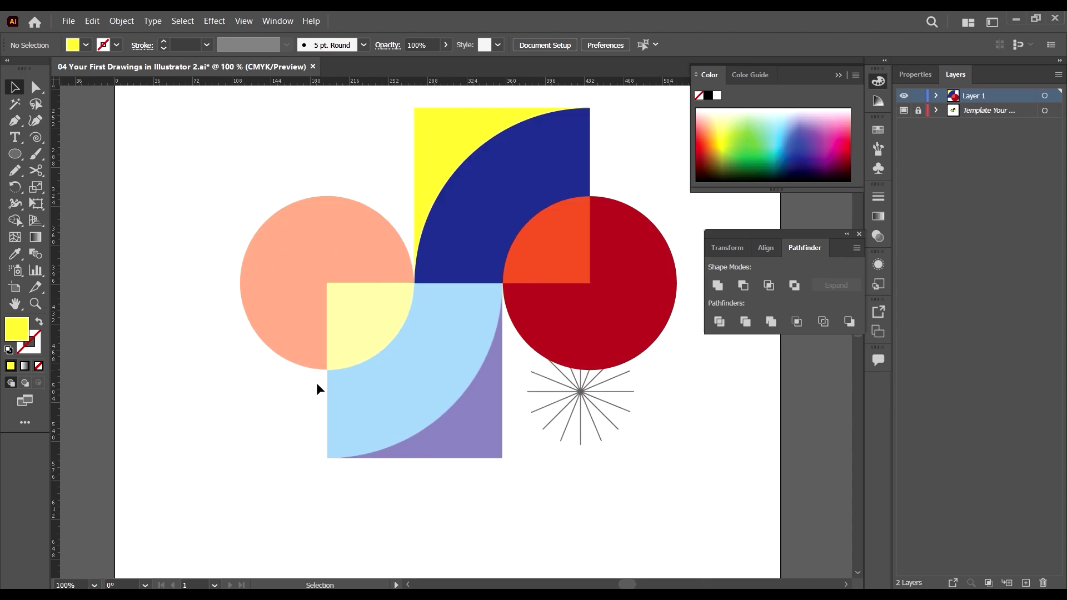
scroll(489, 346, up, 2)
scroll(489, 346, down, 1)
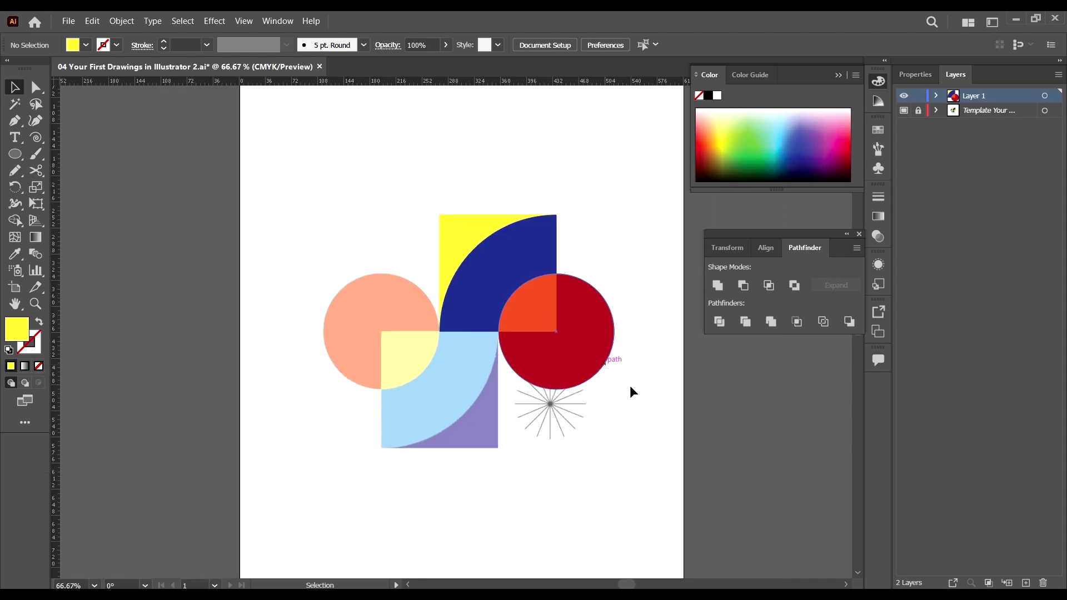
Group the yellow corner piece, blue arc, orange quarter circle and dark red circle
drag(400, 207, 514, 278)
right_click(514, 278)
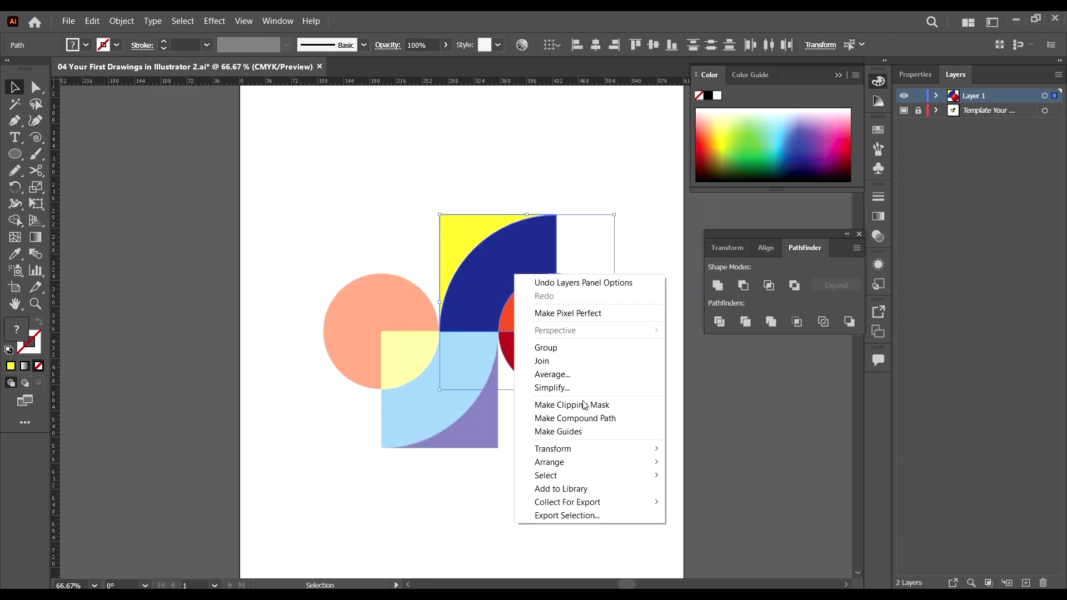
click(555, 345)
right_click(505, 272)
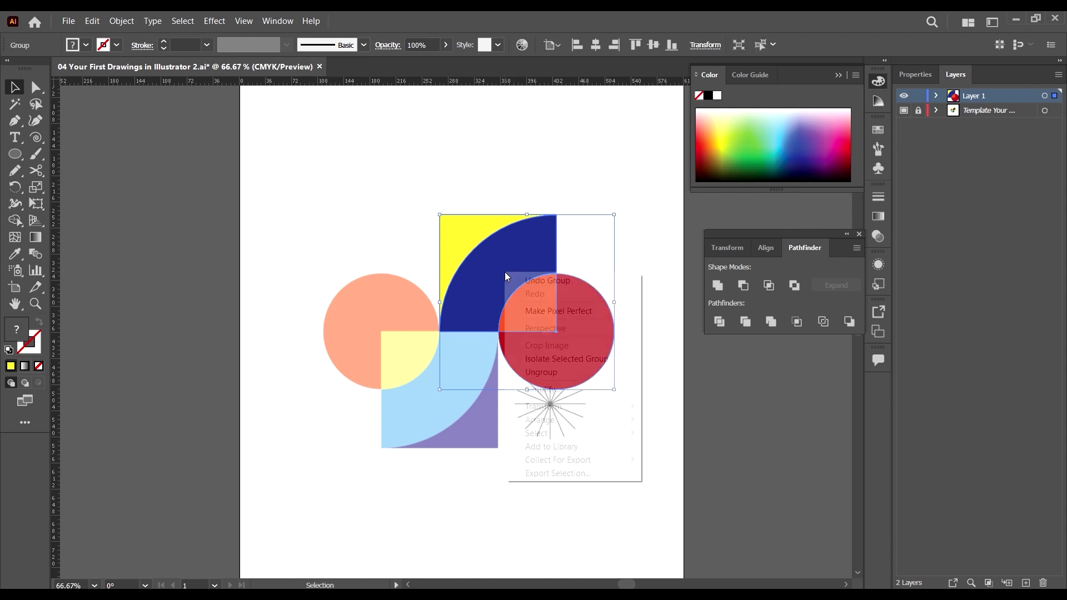
key(Escape)
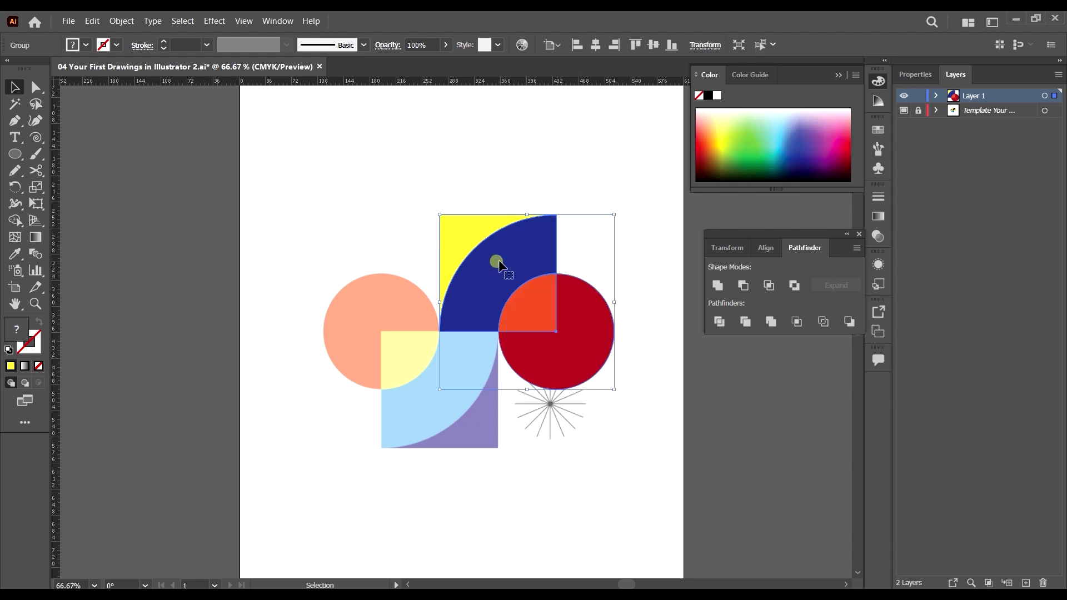
Duplicate the group, rotate the copy 180 degrees and place it over the lower-left half of the template
drag(503, 253, 545, 399)
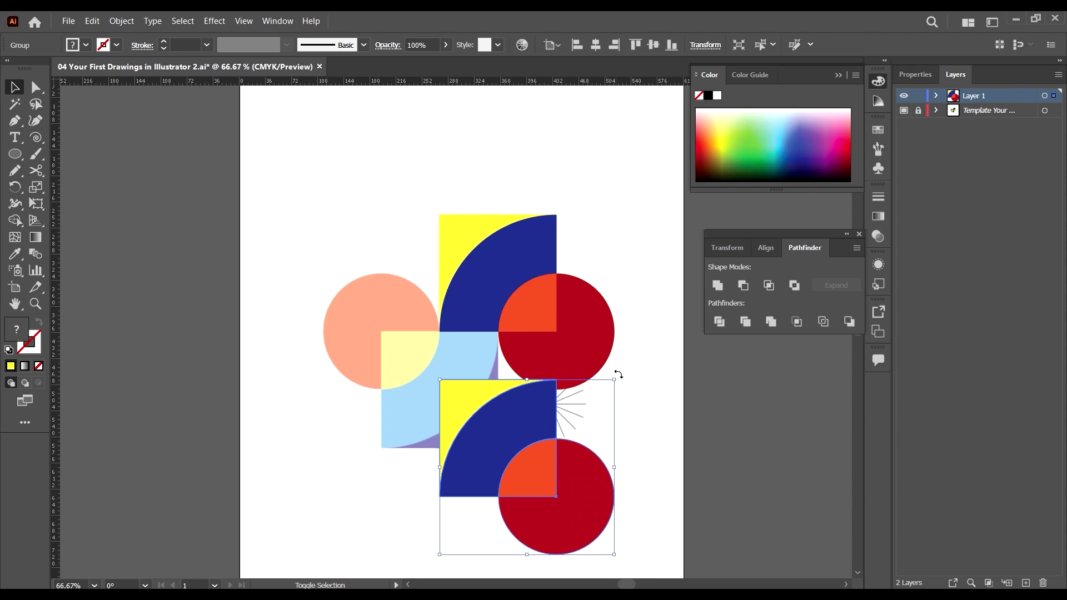
drag(635, 400, 447, 511)
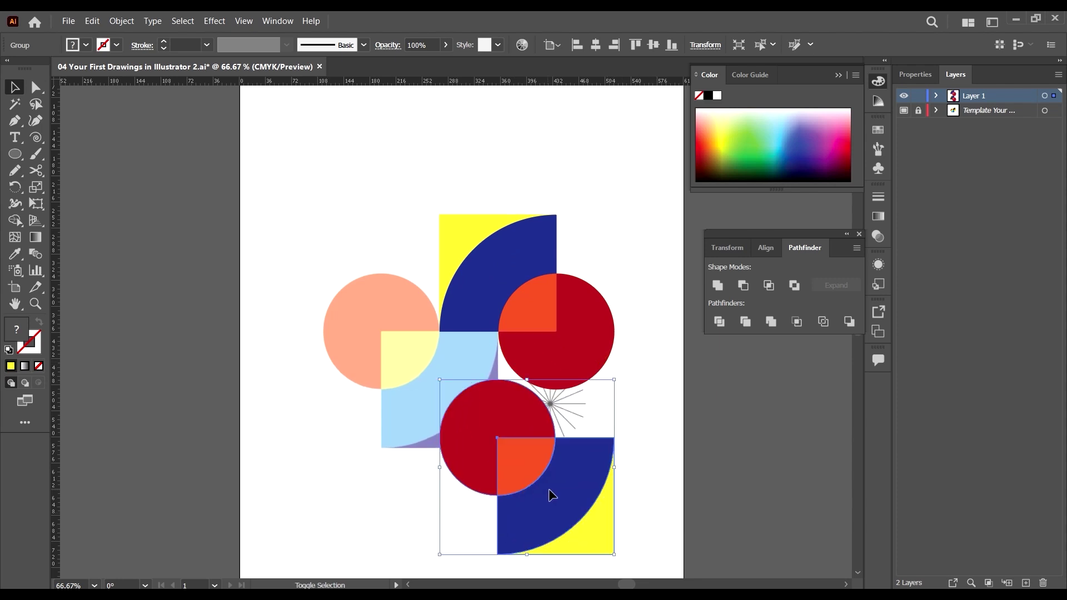
drag(476, 450, 452, 389)
Align the rotated copy closely so its blue arc meets the original group's arc along their shared edge, and deselect it
key(ctrl+=)
key(ctrl+=)
key(ctrl+=)
key(ctrl+=)
key(ctrl+=)
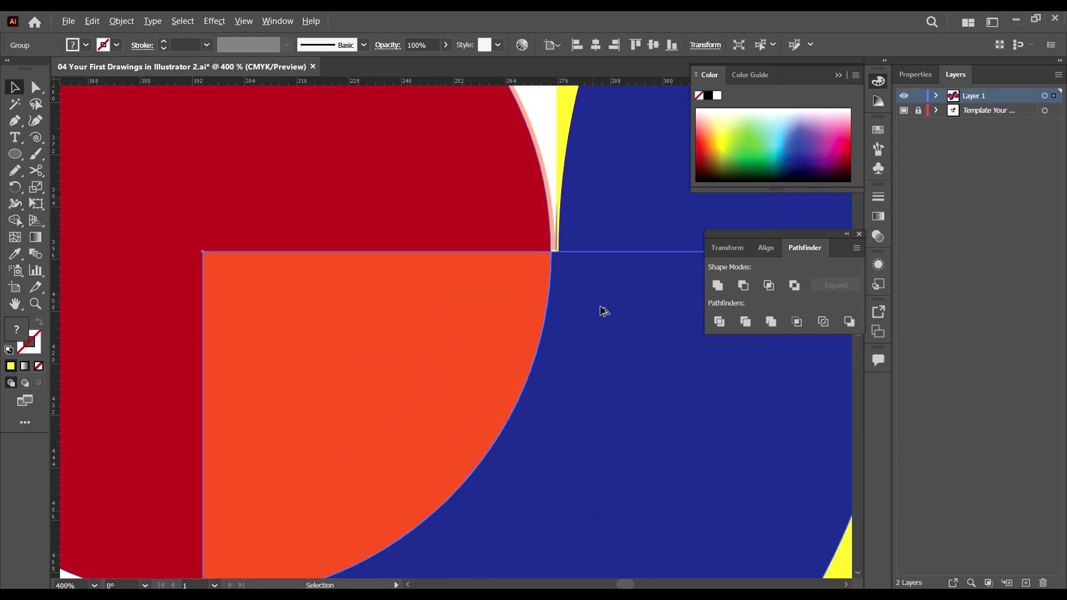
key(ctrl+0)
key(ctrl+=)
key(ctrl+=)
key(ctrl+=)
key(ctrl+=)
key(ctrl+=)
key(ctrl+=)
key(ctrl+=)
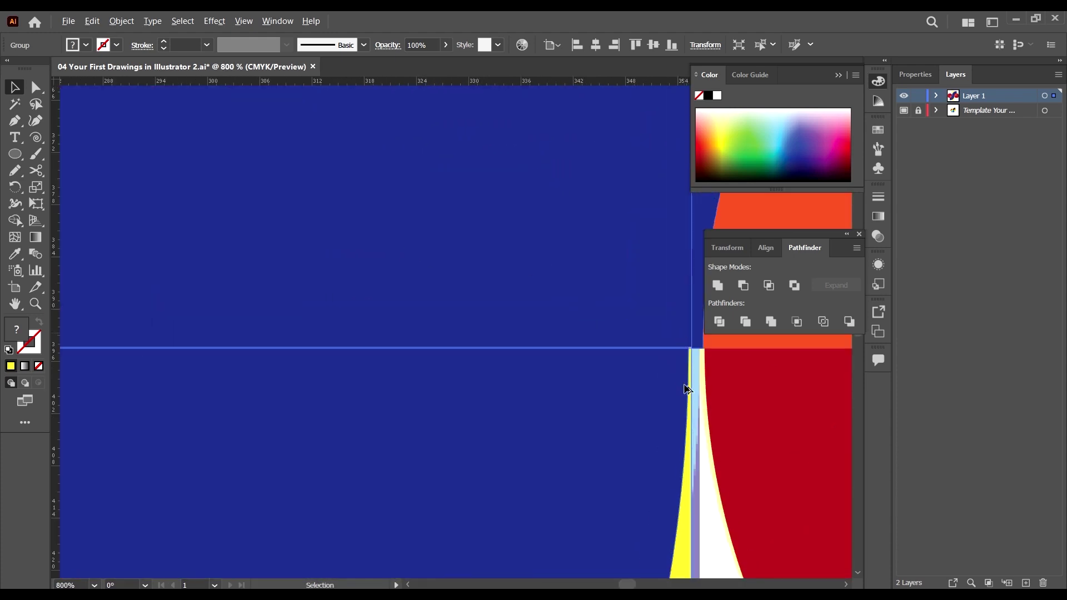
drag(656, 415, 668, 414)
key(ctrl+0)
click(687, 457)
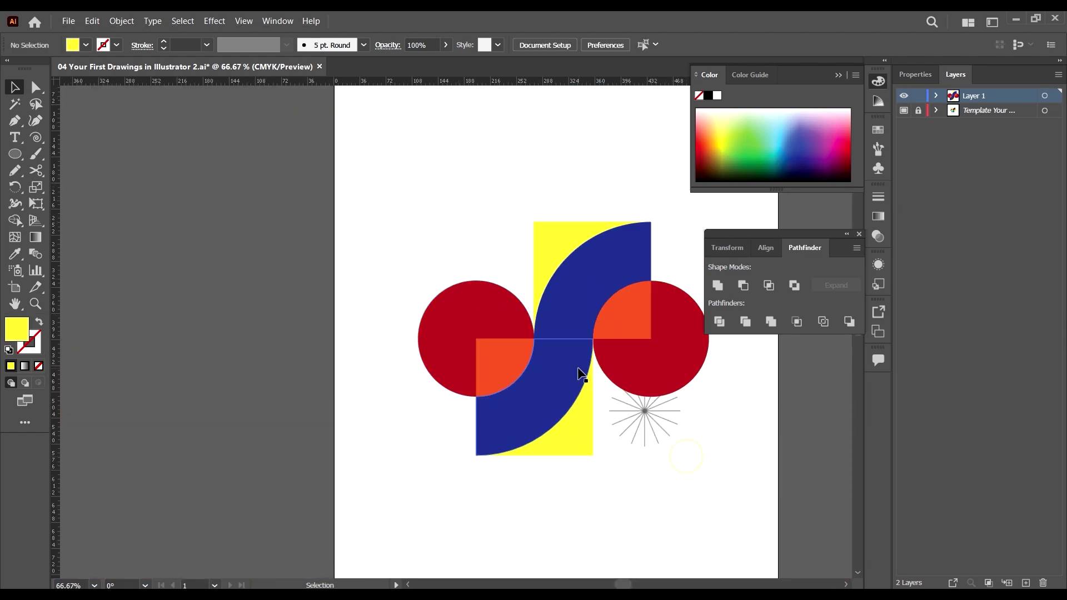
Isolate the rotated group and swap its circle's dark red fill to the stroke
scroll(554, 360, up, 5)
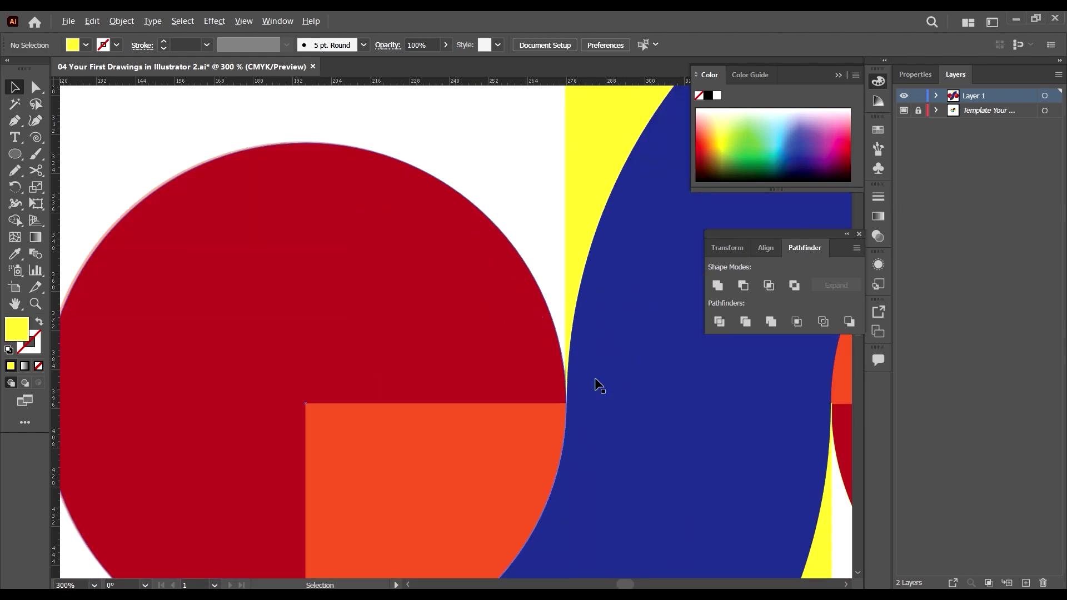
scroll(595, 382, down, 6)
scroll(538, 424, up, 3)
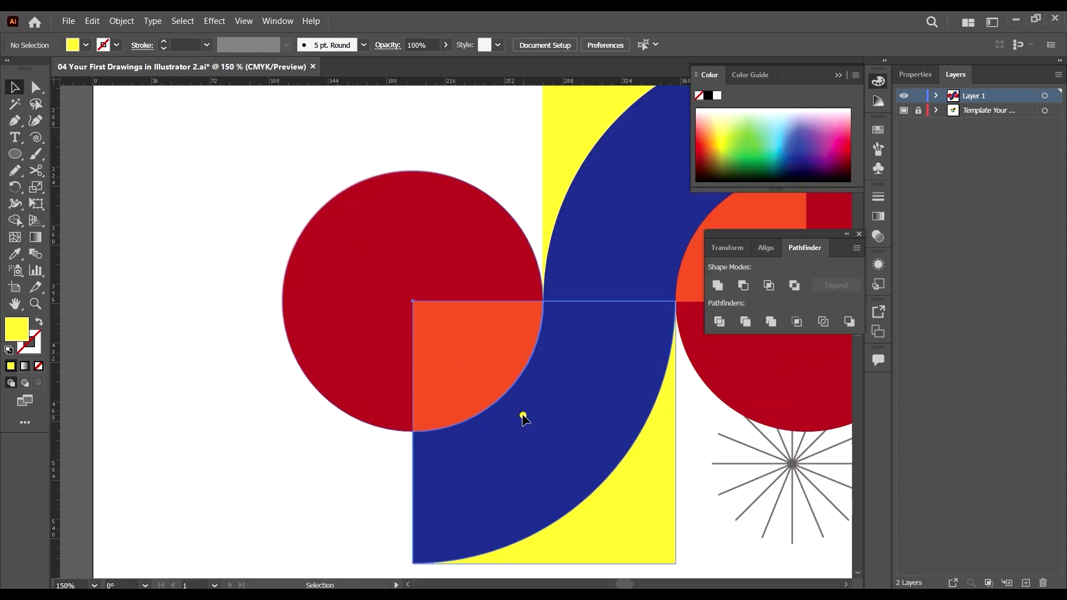
click(522, 416)
right_click(392, 304)
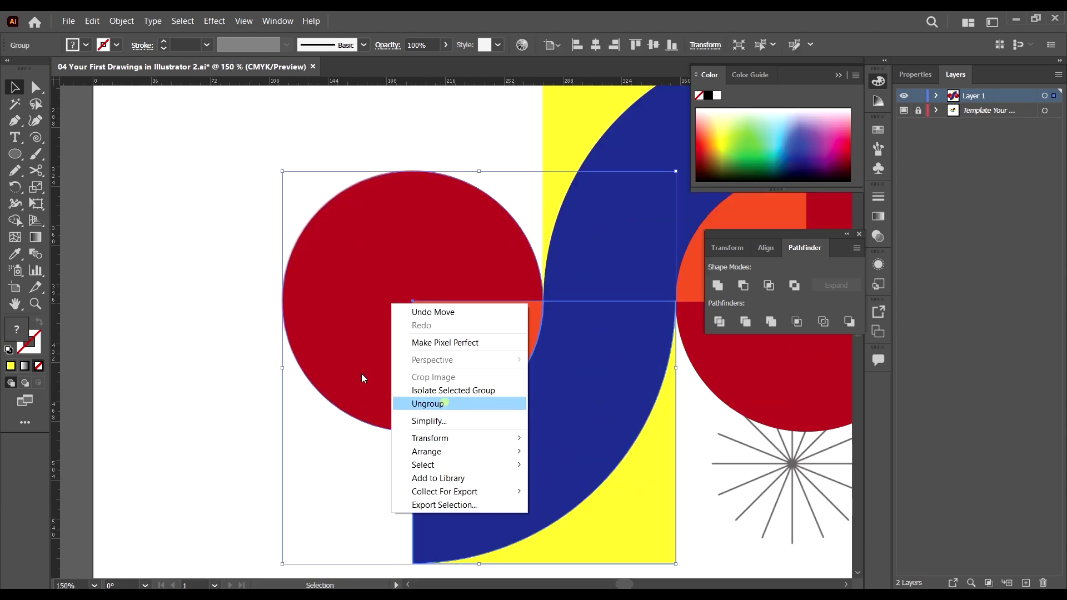
click(445, 390)
click(429, 183)
key(Escape)
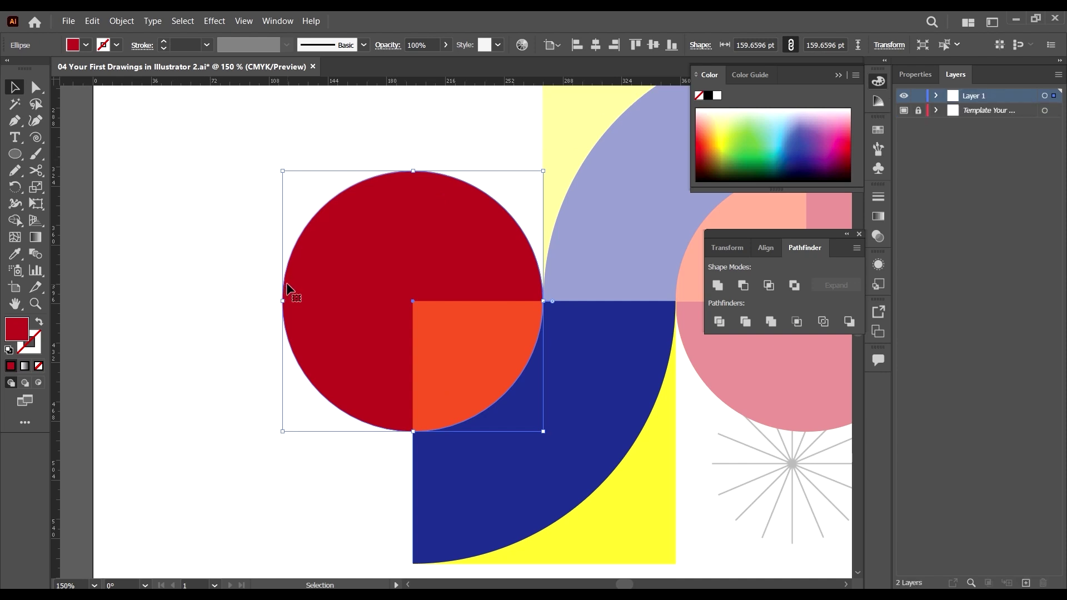
click(37, 324)
Ungroup the rotated copy and deselect its shapes
click(451, 344)
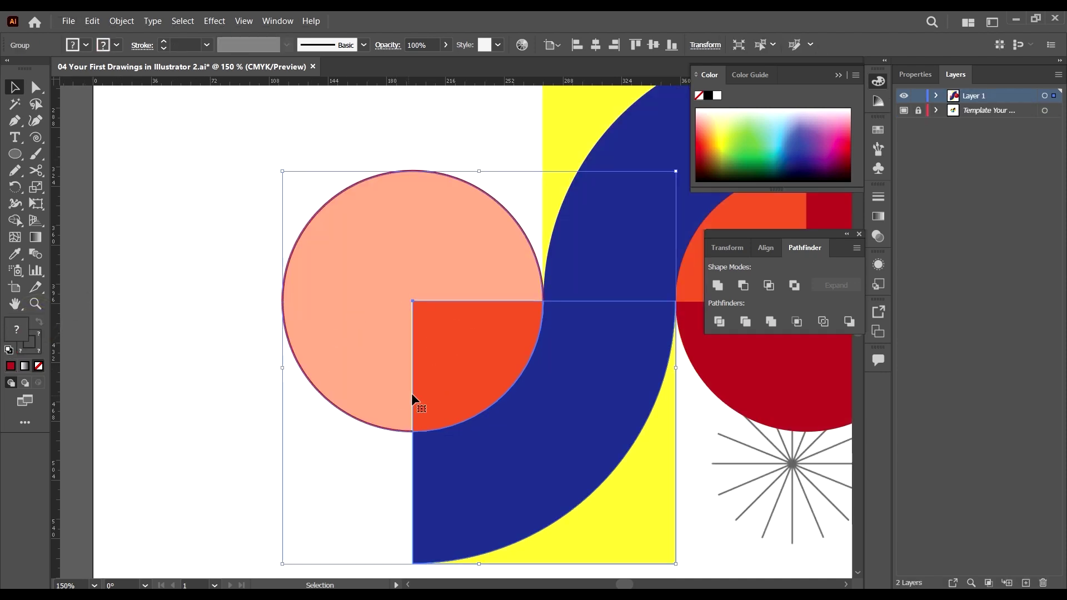
right_click(476, 375)
click(519, 471)
click(184, 343)
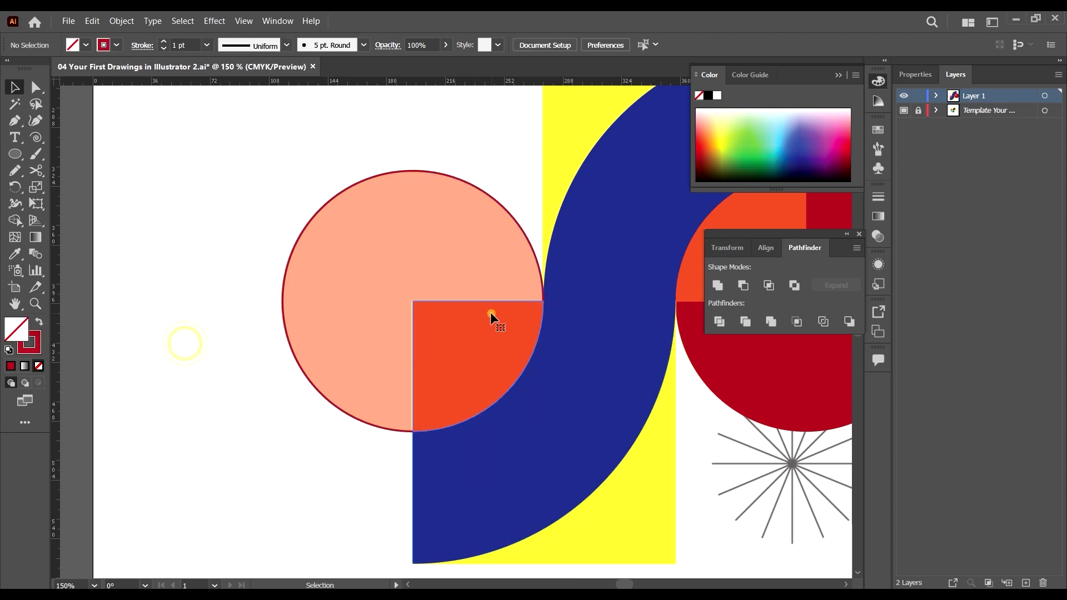
Swap the fills of the copy's quarter circle, blue arc and yellow corner piece to their strokes, and deselect
click(491, 314)
click(47, 326)
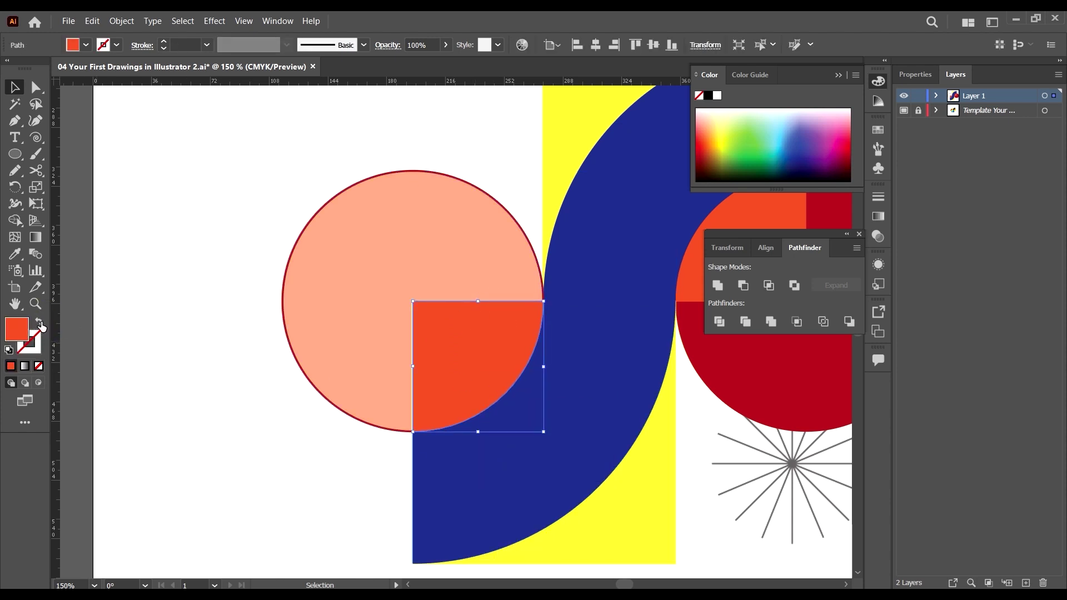
click(570, 354)
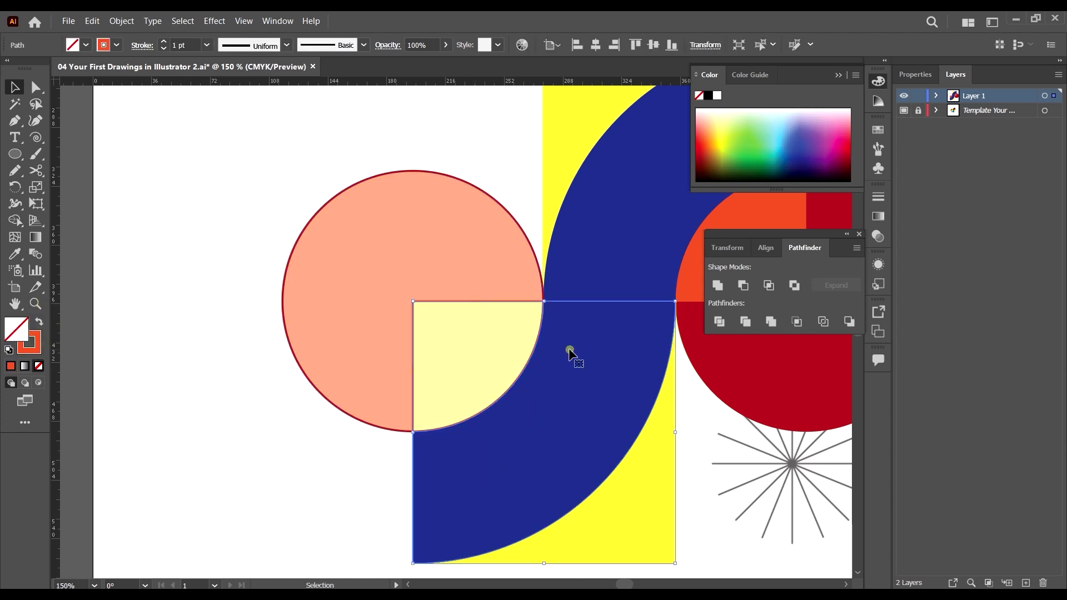
click(45, 325)
key(ctrl+0)
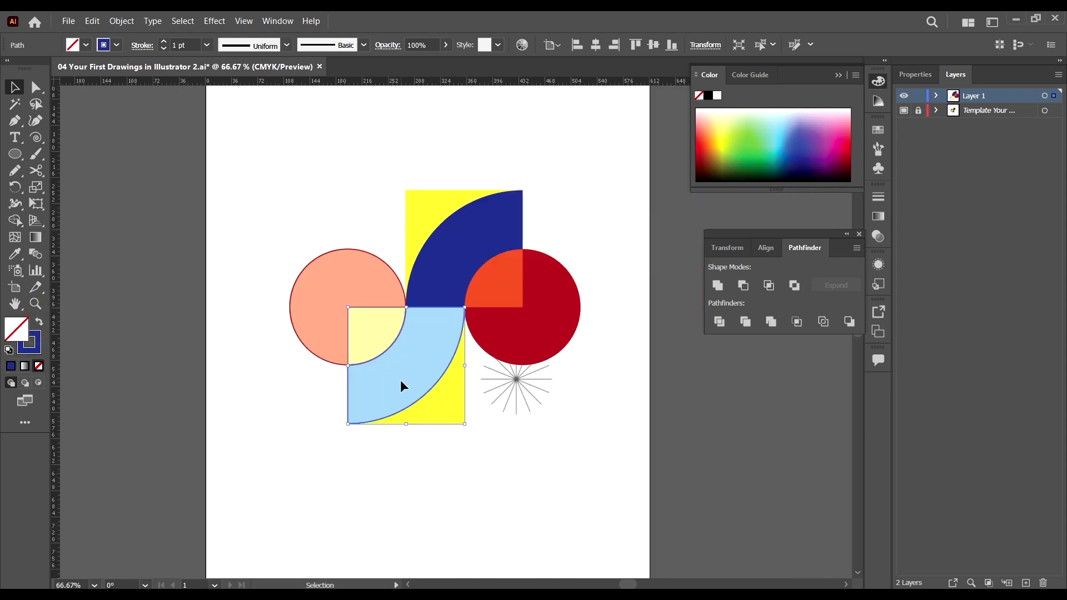
click(465, 387)
click(39, 321)
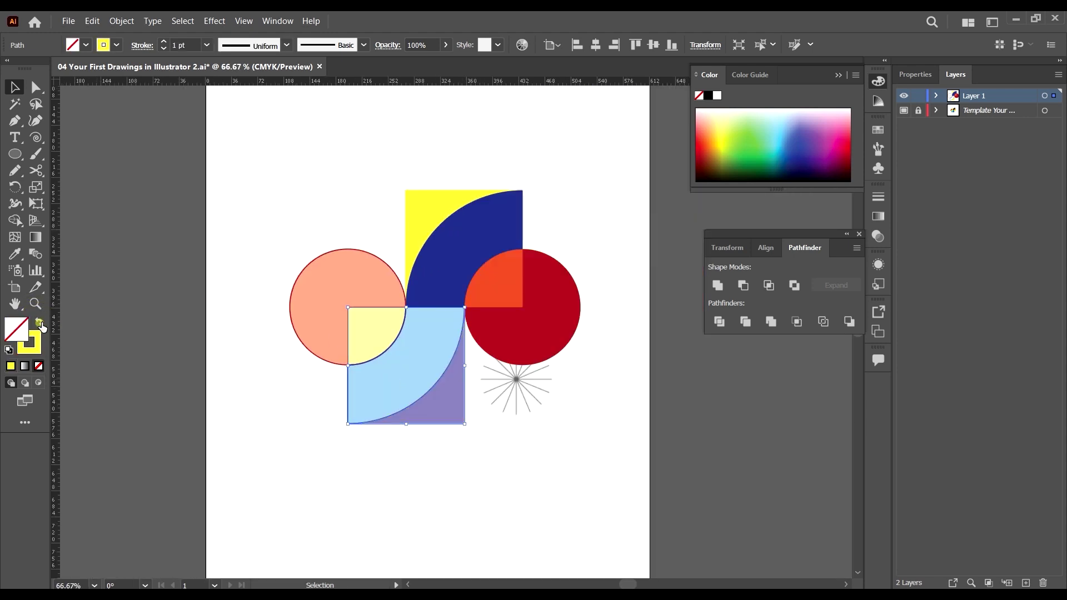
click(466, 463)
Set the copied circle's stroke to the red swatch C=0 M=90 Y=85 K=0
key(ctrl+1)
click(390, 253)
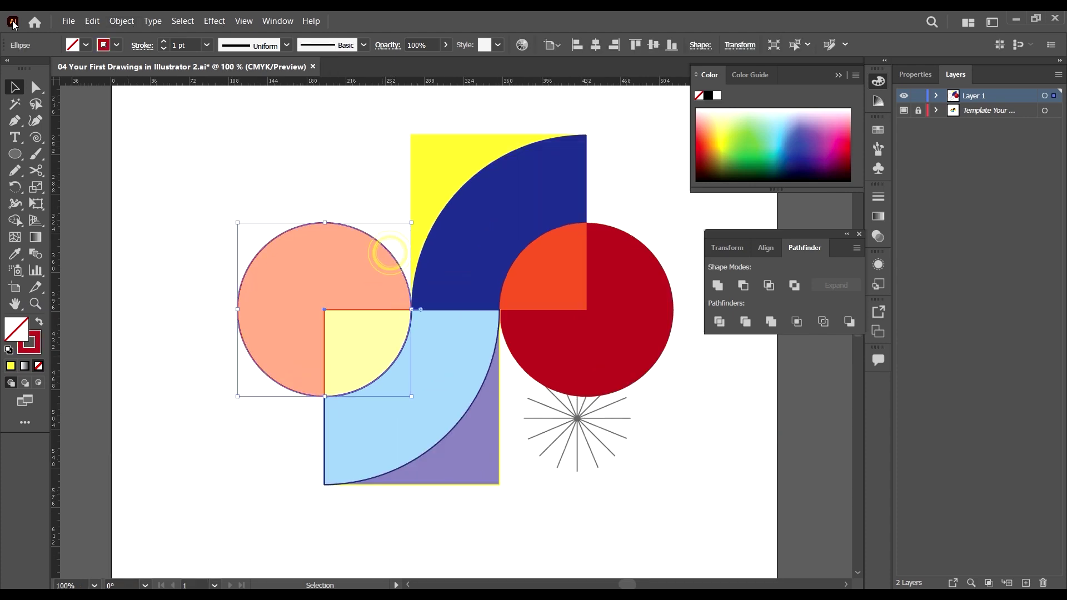
click(116, 46)
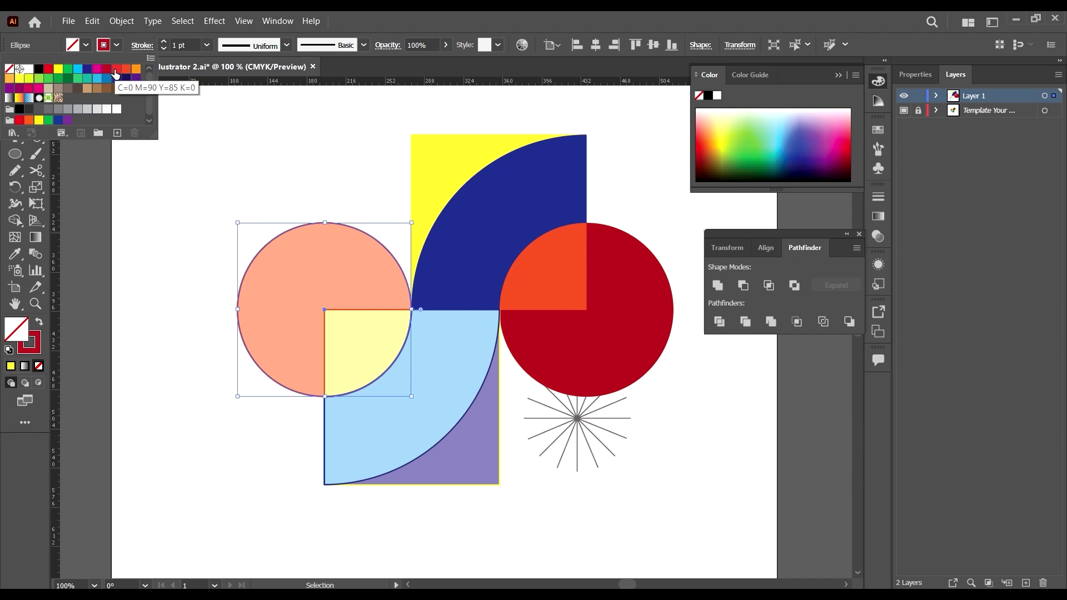
click(117, 69)
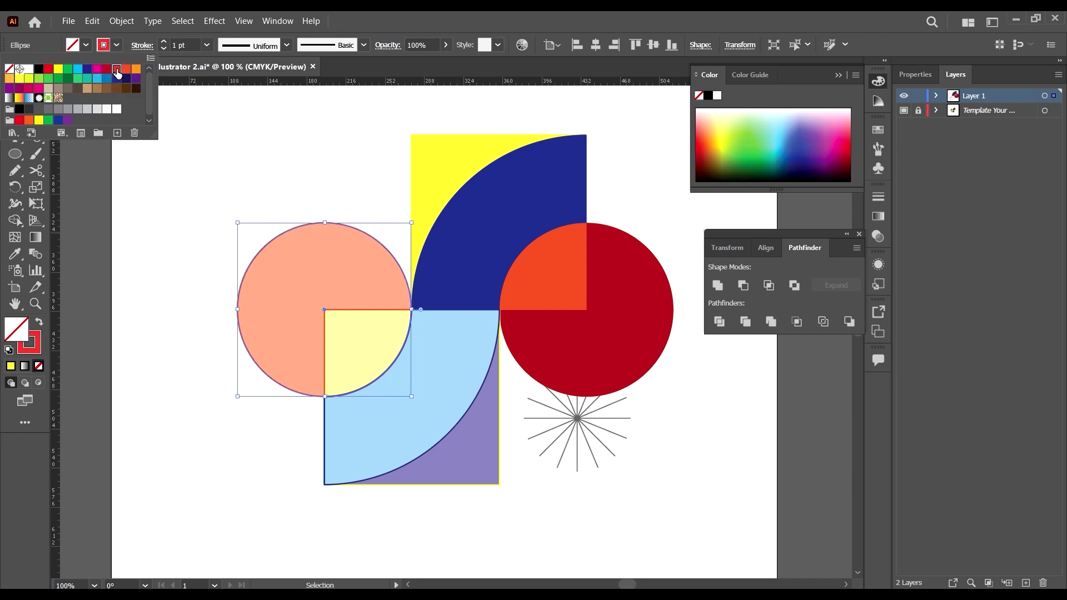
click(308, 159)
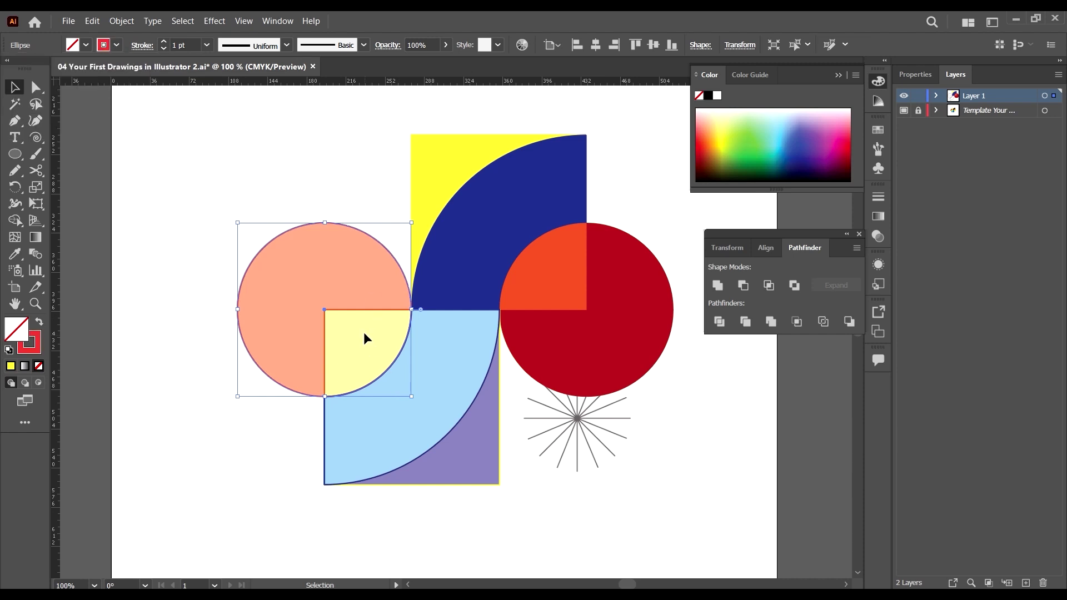
Set the stroke of the rotated copy's quarter circle to the yellow swatch
click(367, 322)
click(371, 310)
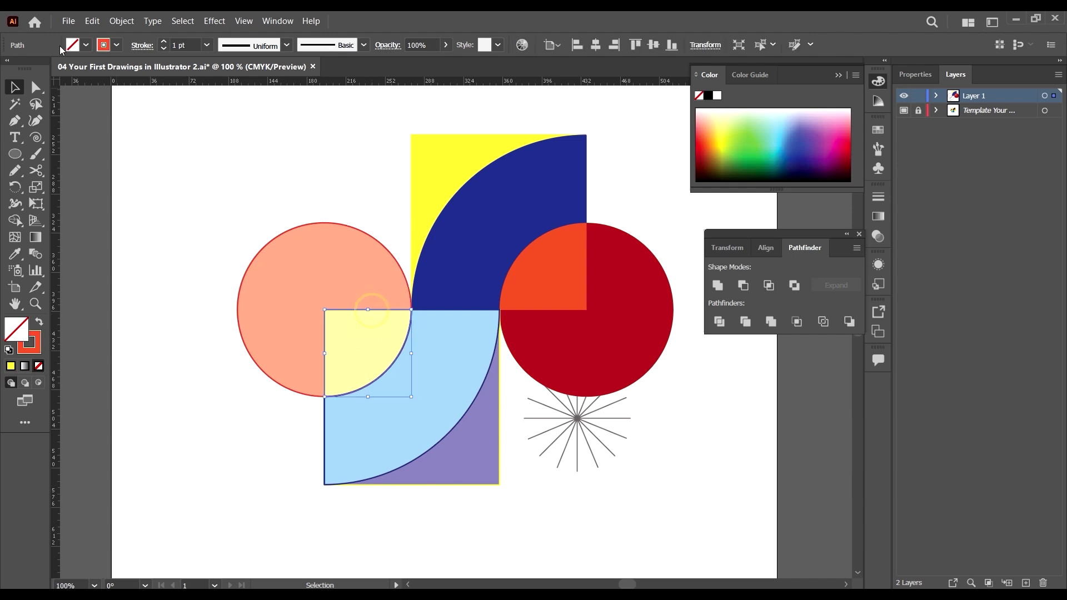
click(116, 44)
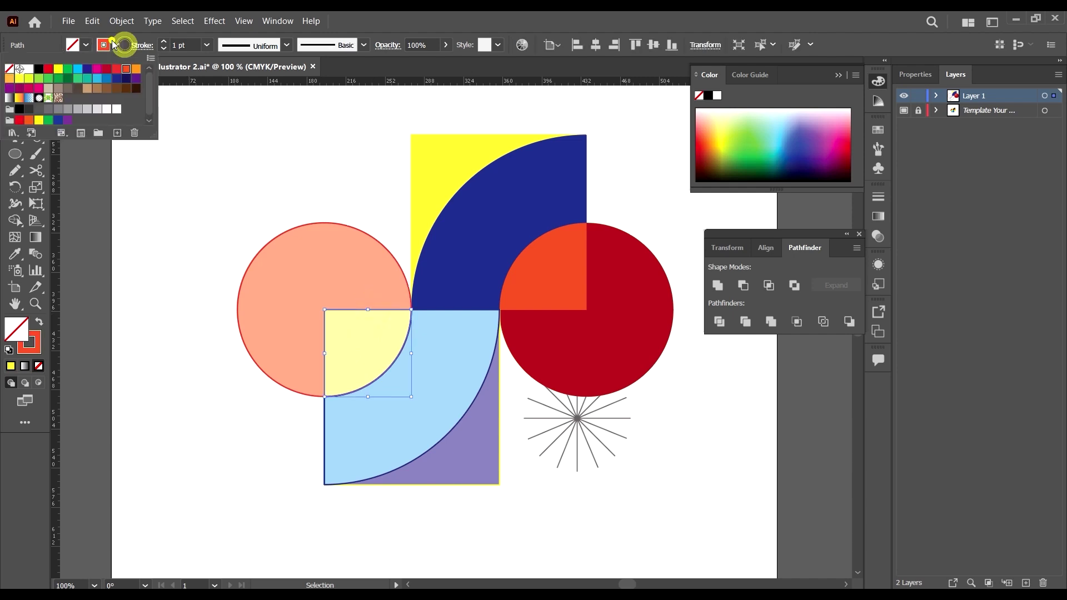
click(59, 71)
click(196, 427)
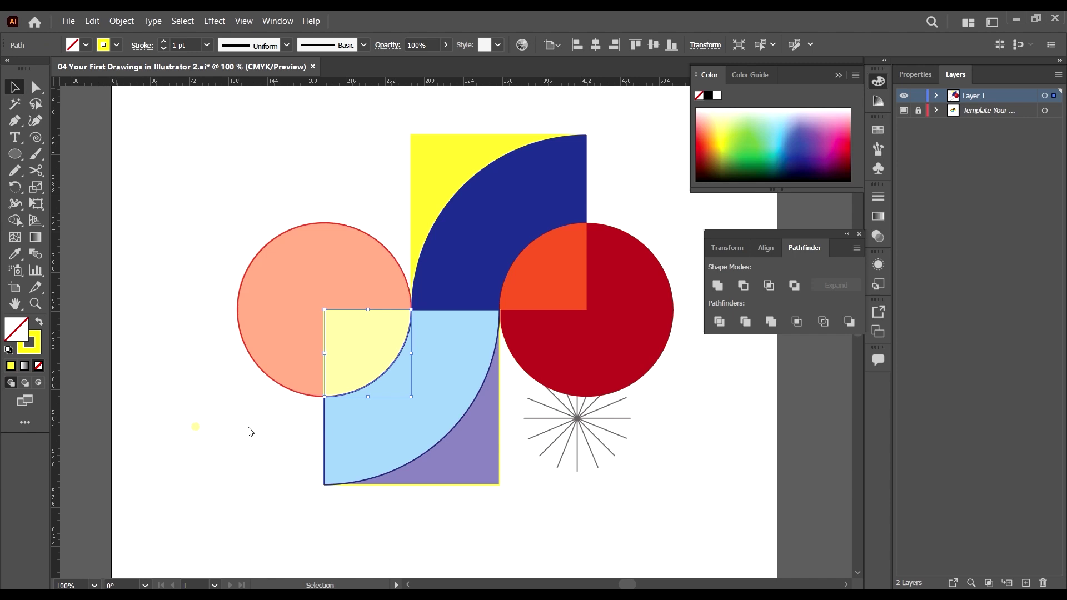
Set the stroke of the rotated copy's arc to the light blue swatch
click(435, 439)
click(435, 443)
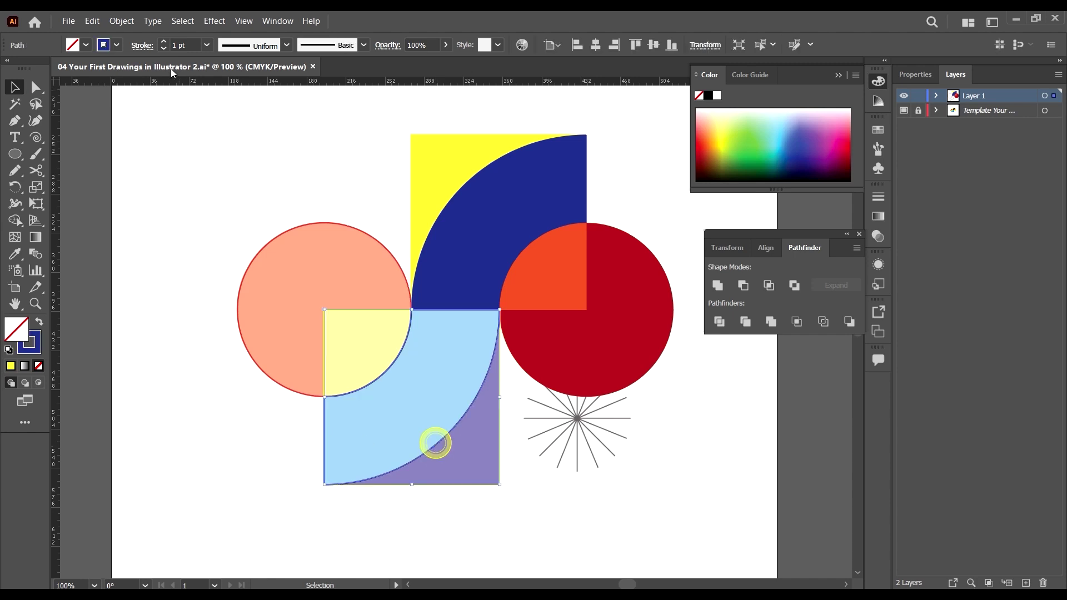
click(116, 45)
click(78, 69)
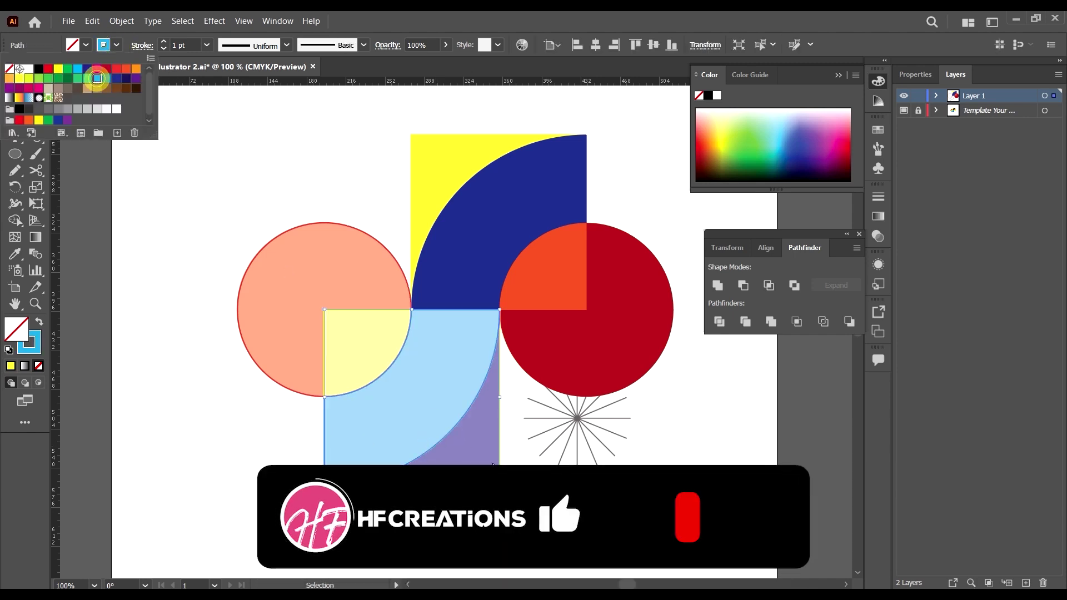
key(Escape)
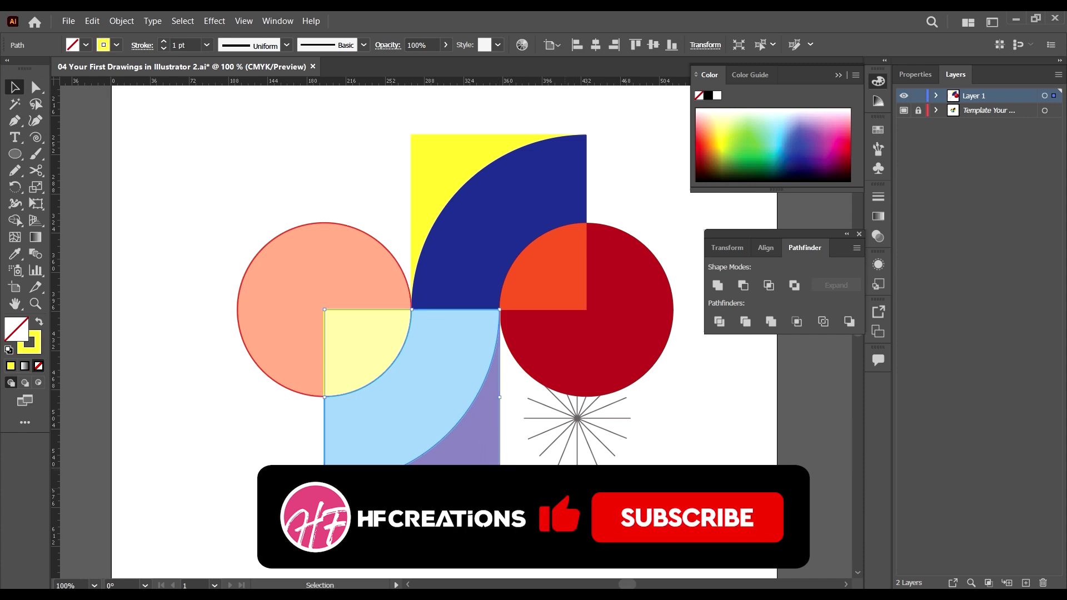
Set the stroke of the rotated copy's corner piece to dark blue and swap that colour to its fill
click(483, 461)
click(499, 445)
click(116, 44)
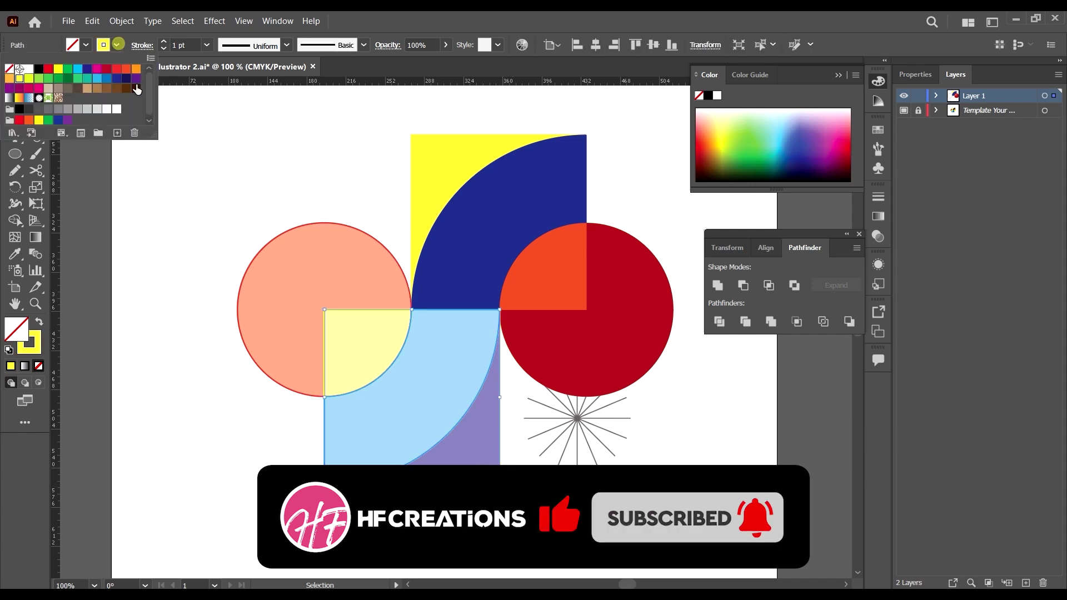
click(118, 81)
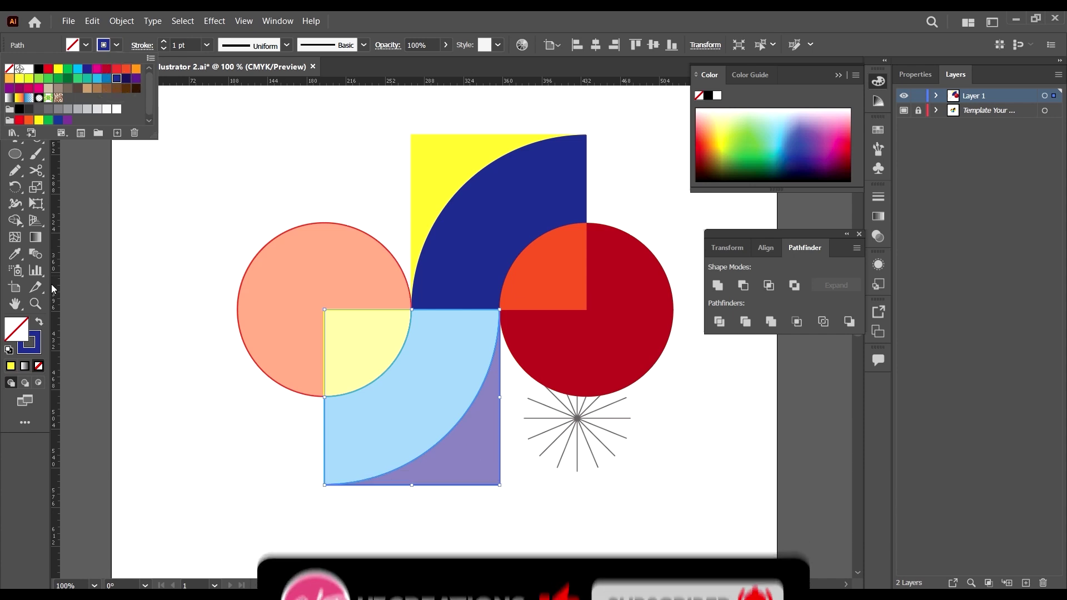
click(38, 323)
click(38, 324)
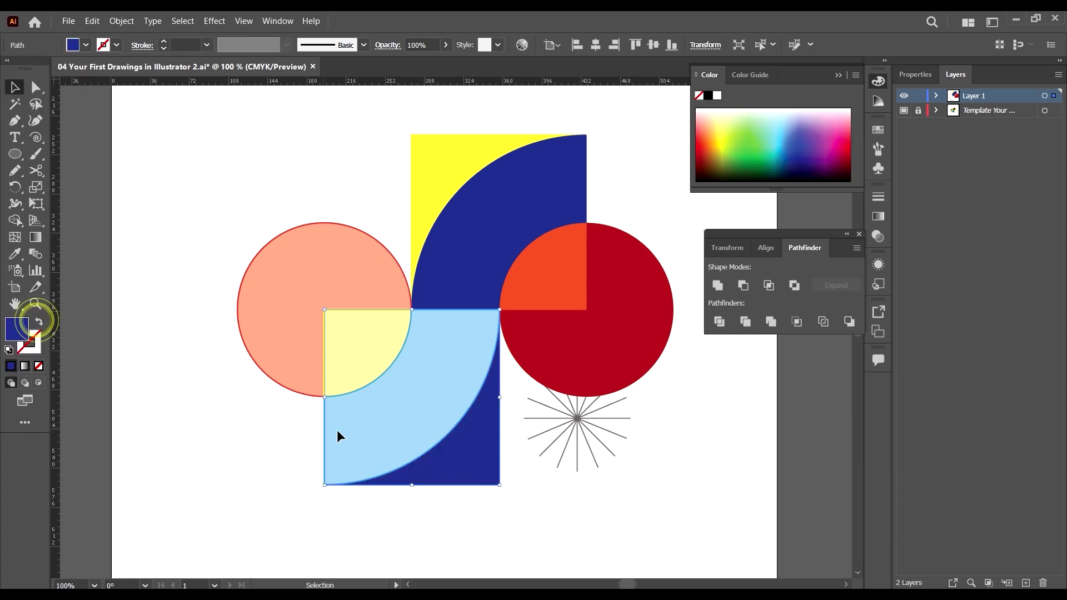
Swap the stroke colours of the copied arc, quarter circle and circle to their fills, and deselect
click(344, 420)
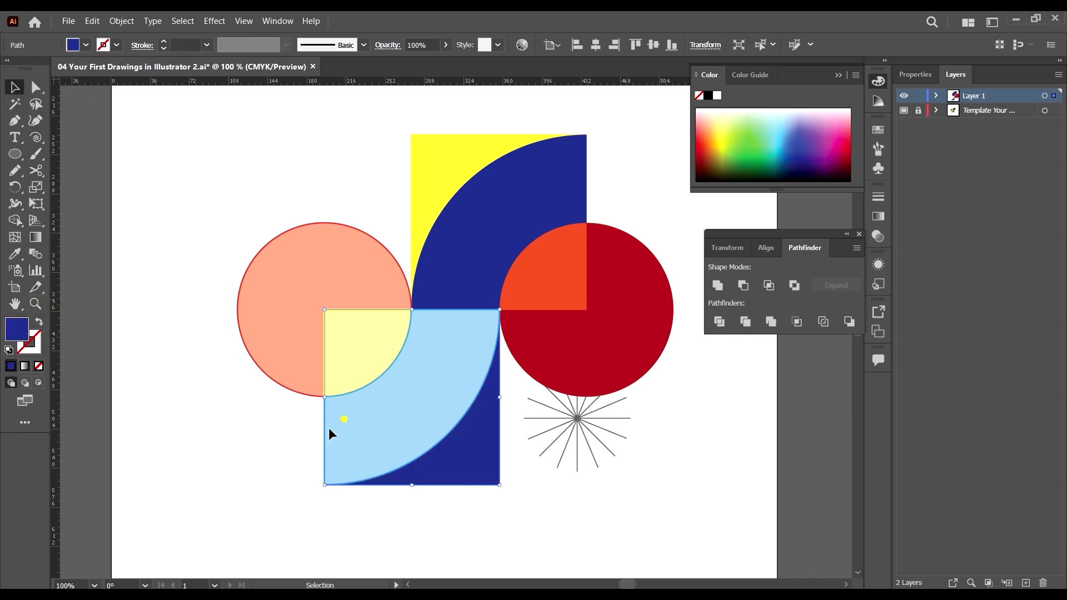
click(40, 322)
click(321, 342)
click(322, 344)
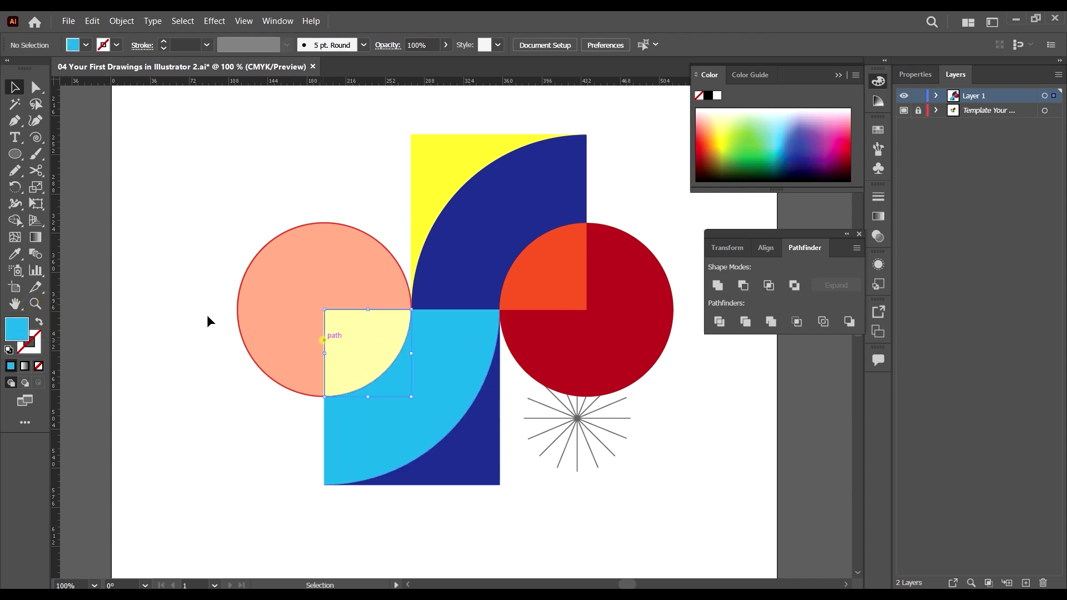
click(39, 322)
click(259, 305)
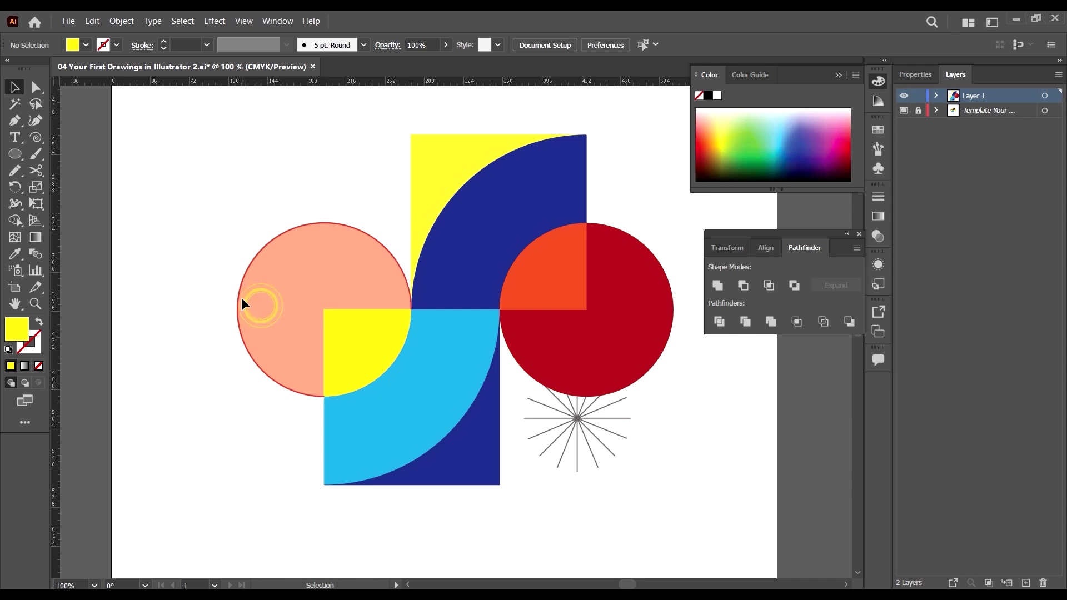
click(39, 323)
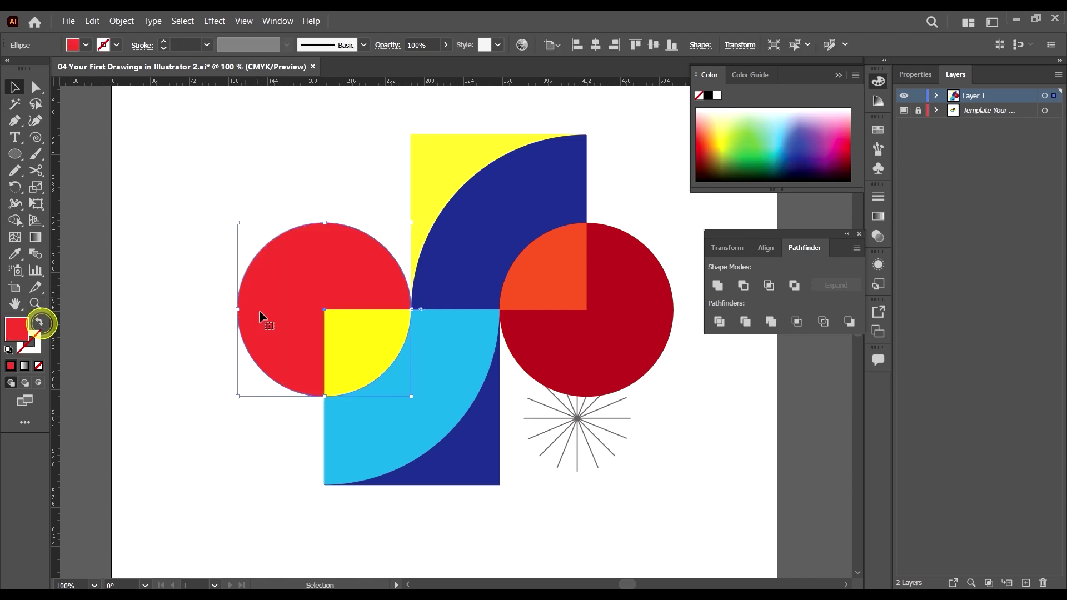
scroll(456, 400, down, 3)
click(601, 399)
Draw a straight line along the starburst template's horizontal ray with the Line Segment tool and give it a black stroke
scroll(542, 413, up, 2)
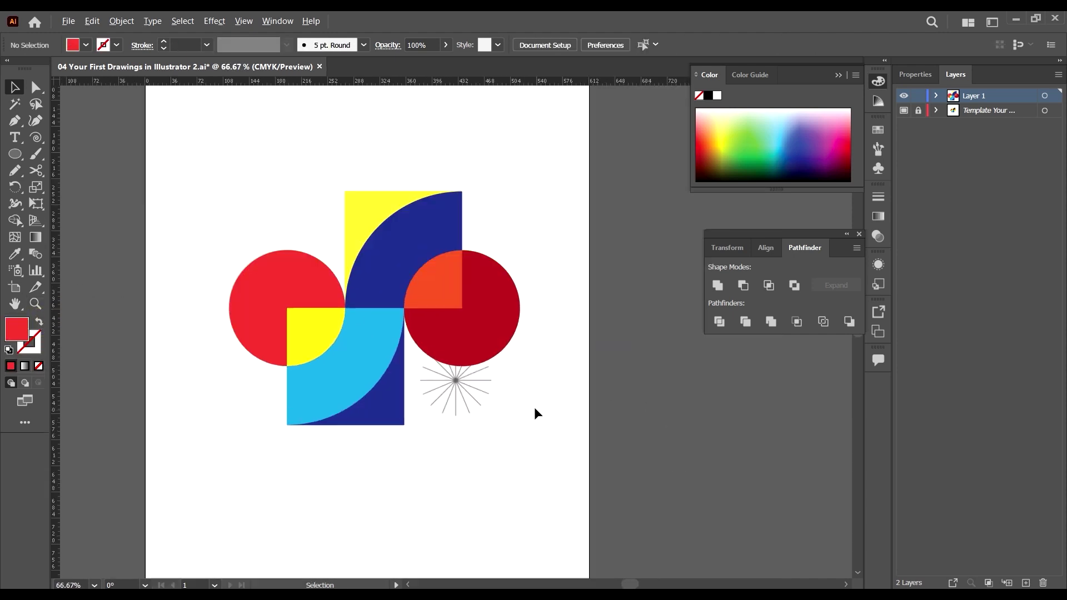
scroll(464, 408, up, 2)
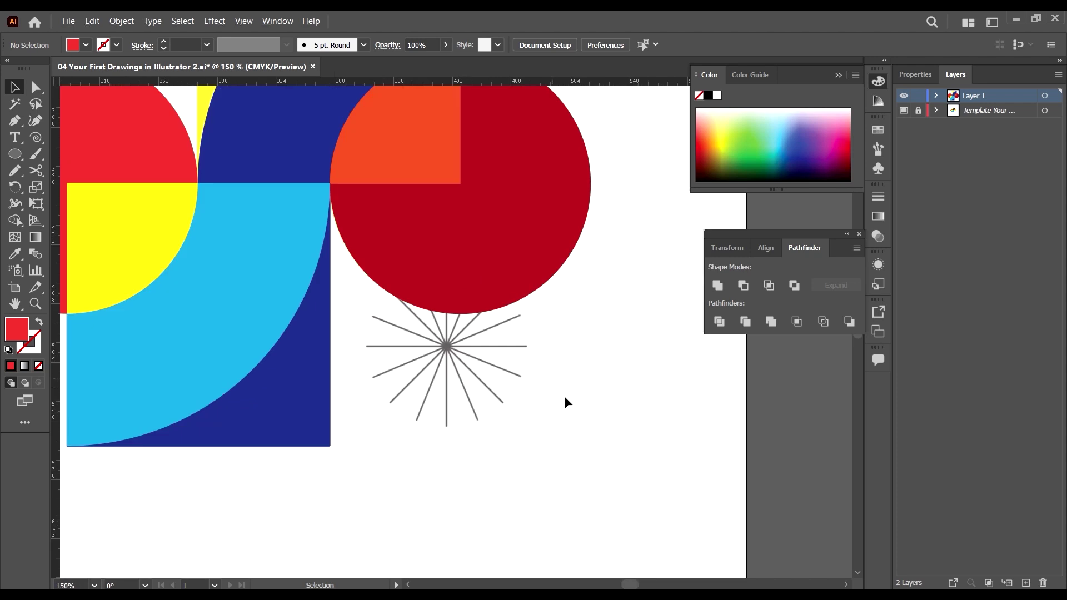
click(35, 138)
click(106, 143)
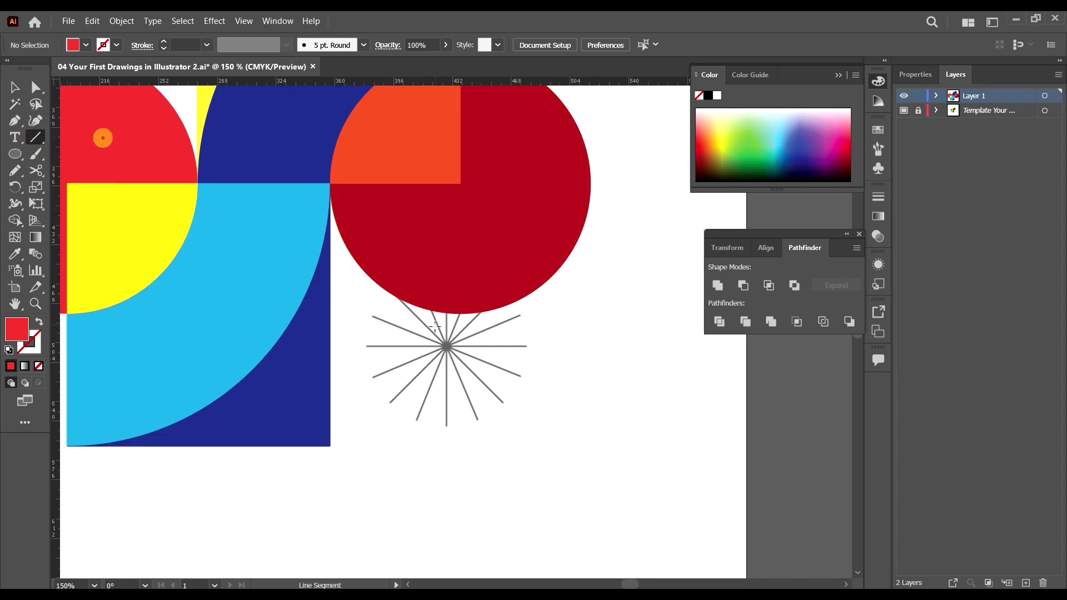
scroll(479, 428, up, 2)
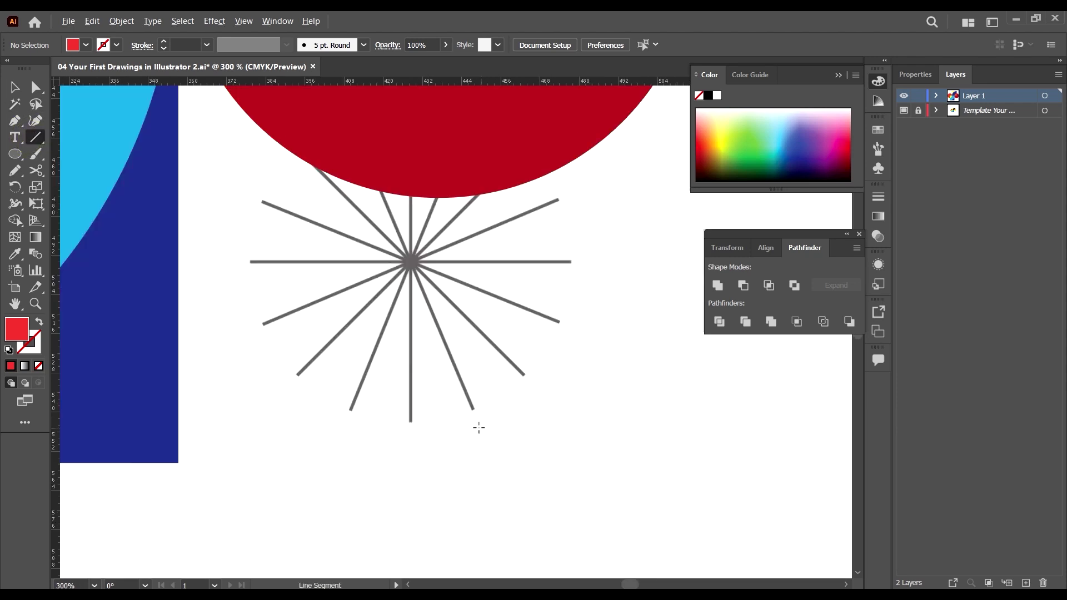
click(249, 262)
click(576, 350)
mouse_move(250, 262)
mouse_down()
mouse_move(439, 261)
mouse_move(569, 276)
mouse_up()
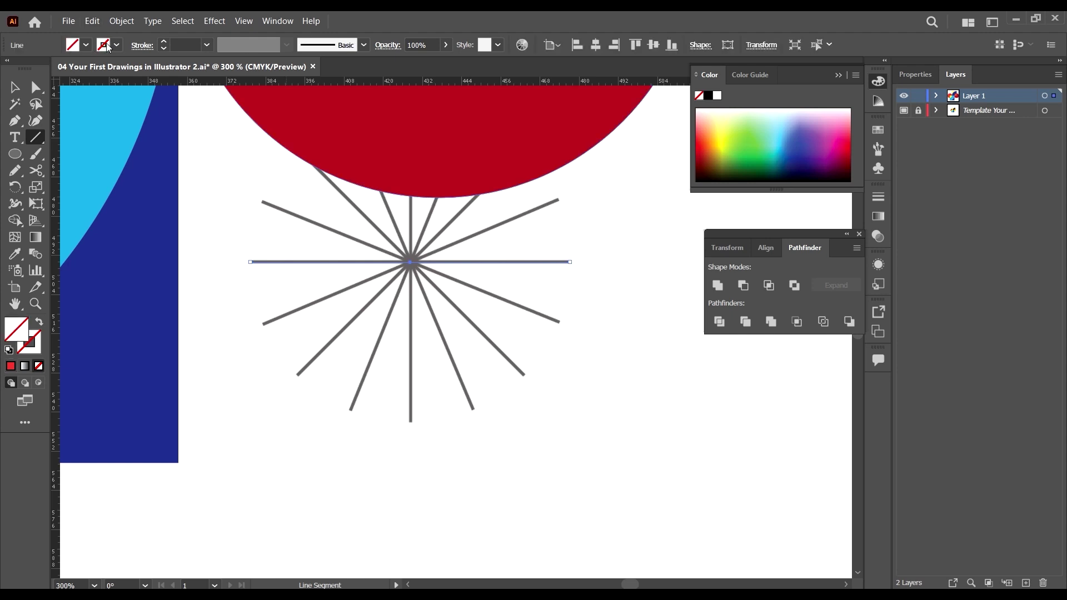
click(109, 48)
click(35, 74)
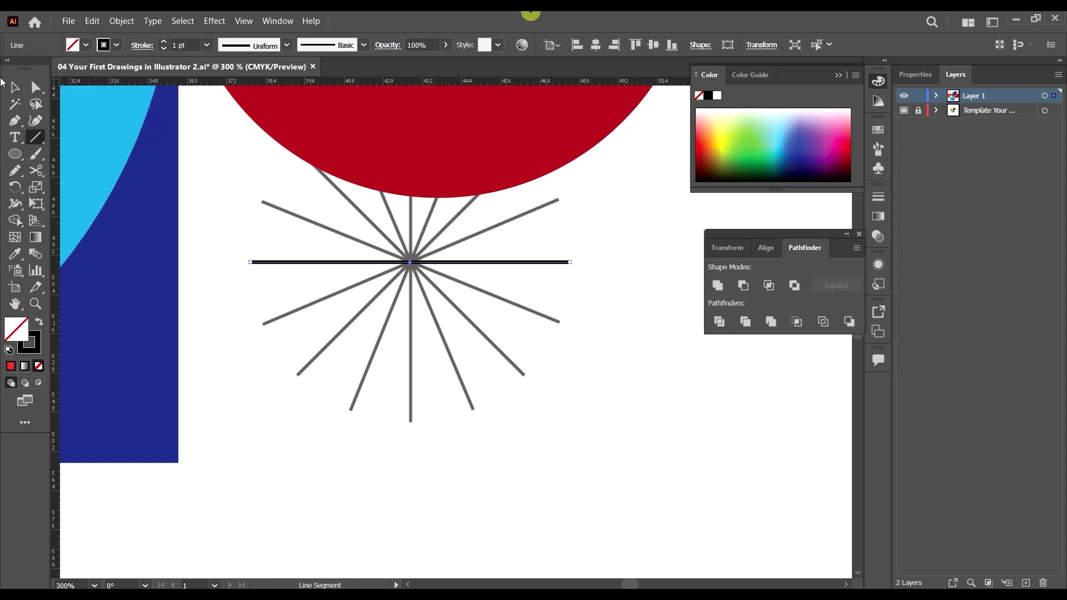
Duplicate the horizontal starburst line as a copy rotated 90 degrees onto the vertical ray
click(15, 89)
drag(589, 329, 489, 257)
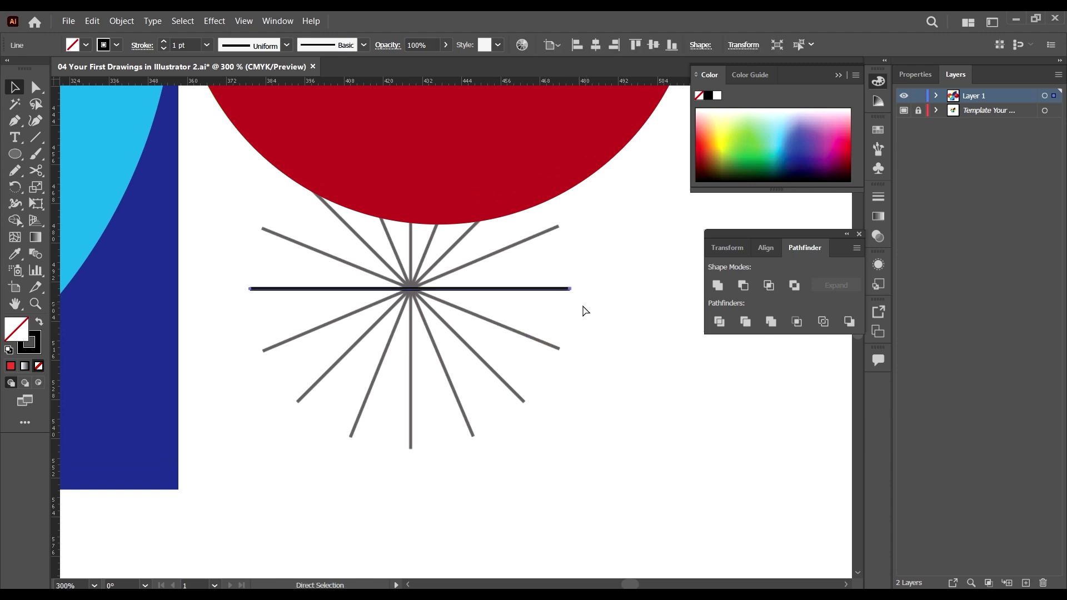
key(ctrl)
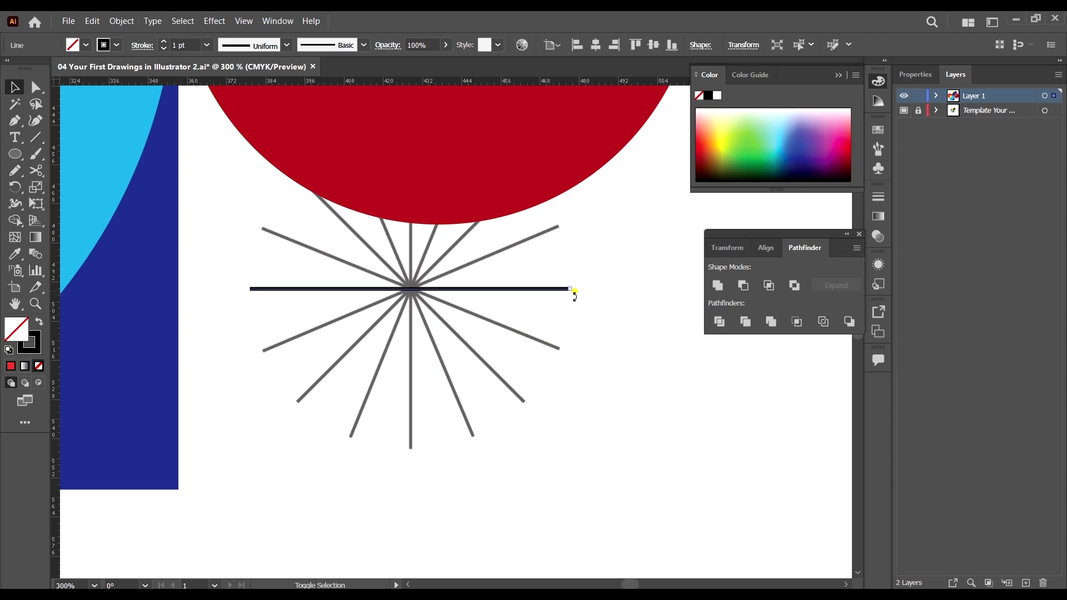
drag(575, 295, 433, 431)
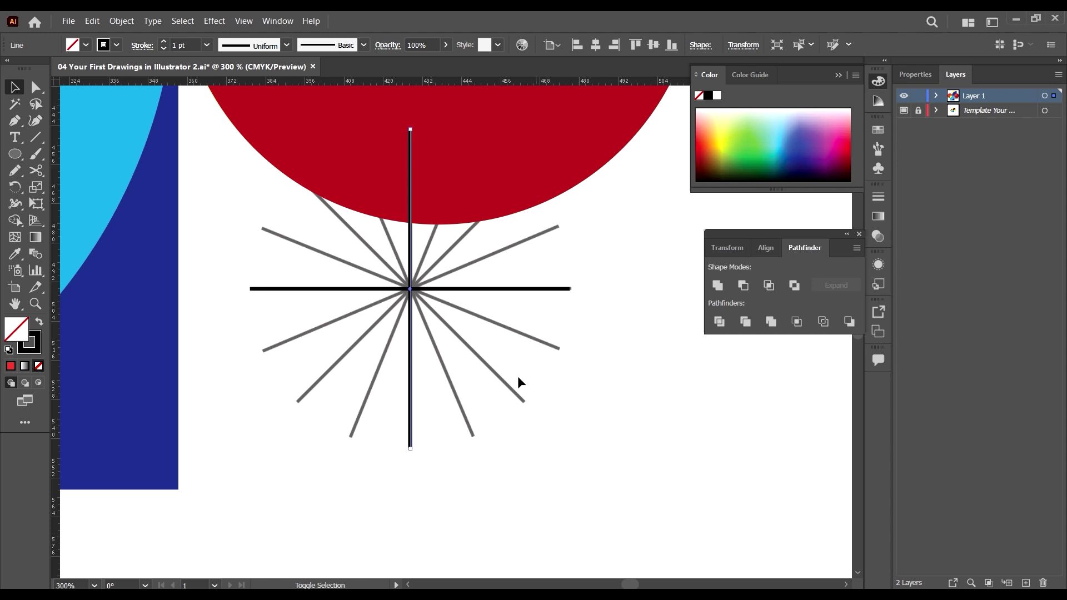
Duplicate the horizontal and vertical lines together, rotating the copies 45 degrees onto the diagonal rays
scroll(416, 280, up, 1)
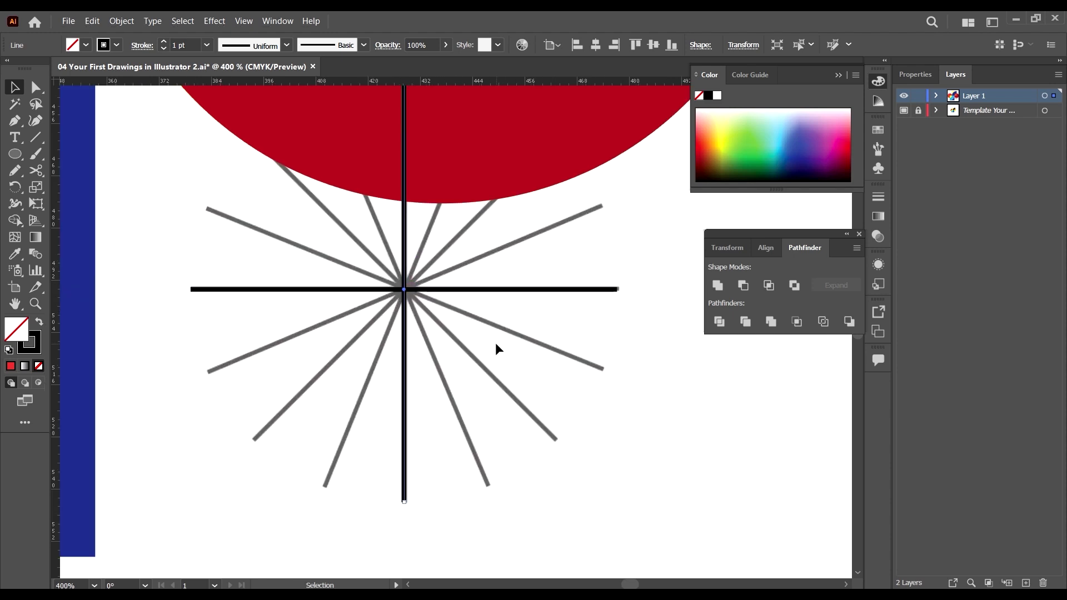
click(496, 368)
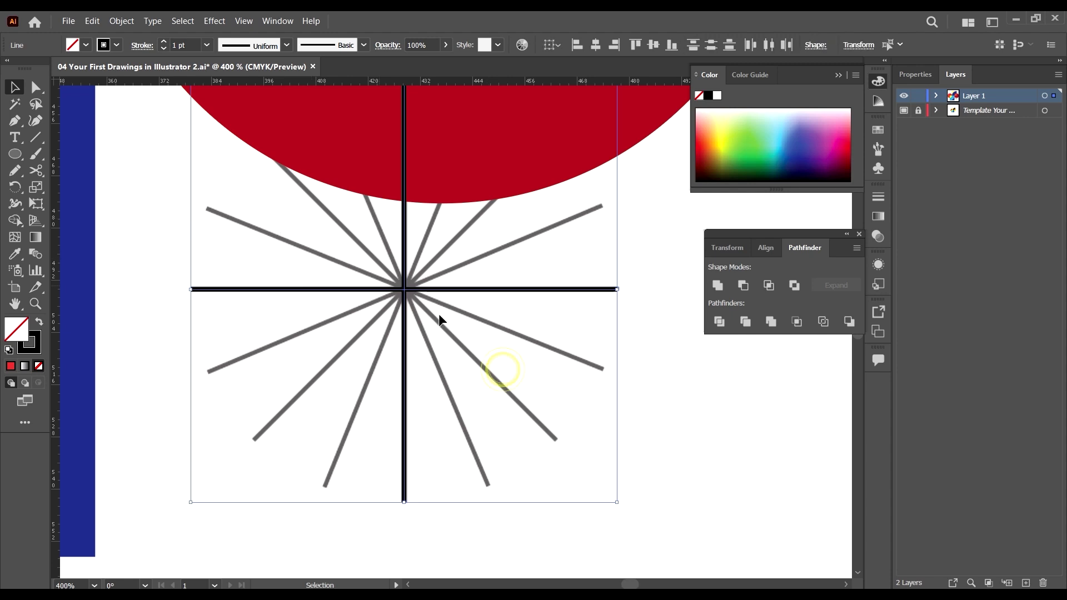
click(372, 290)
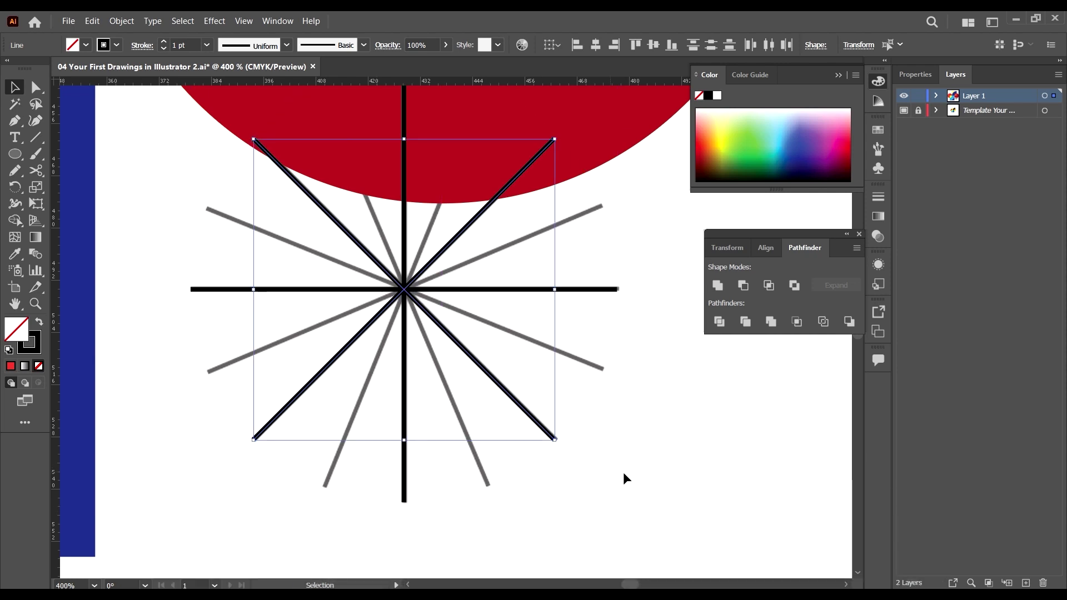
Duplicate all four starburst lines and rotate the copies onto the template's remaining rays, and deselect
key(ctrl+a)
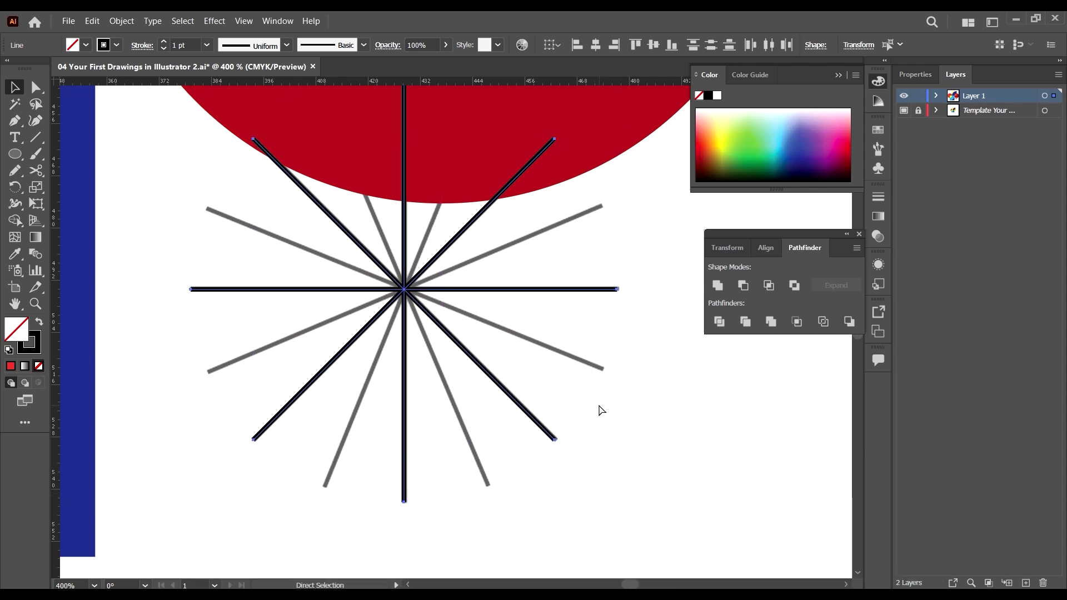
key(v)
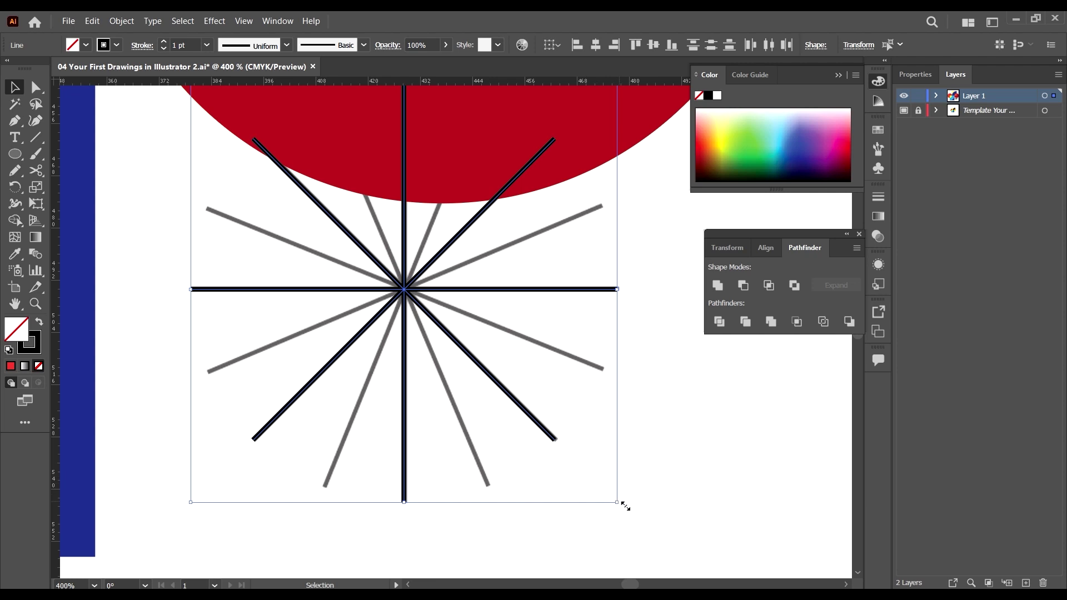
drag(621, 504, 534, 536)
click(586, 486)
Hide the locked template layer and save the document
scroll(577, 322, down, 2)
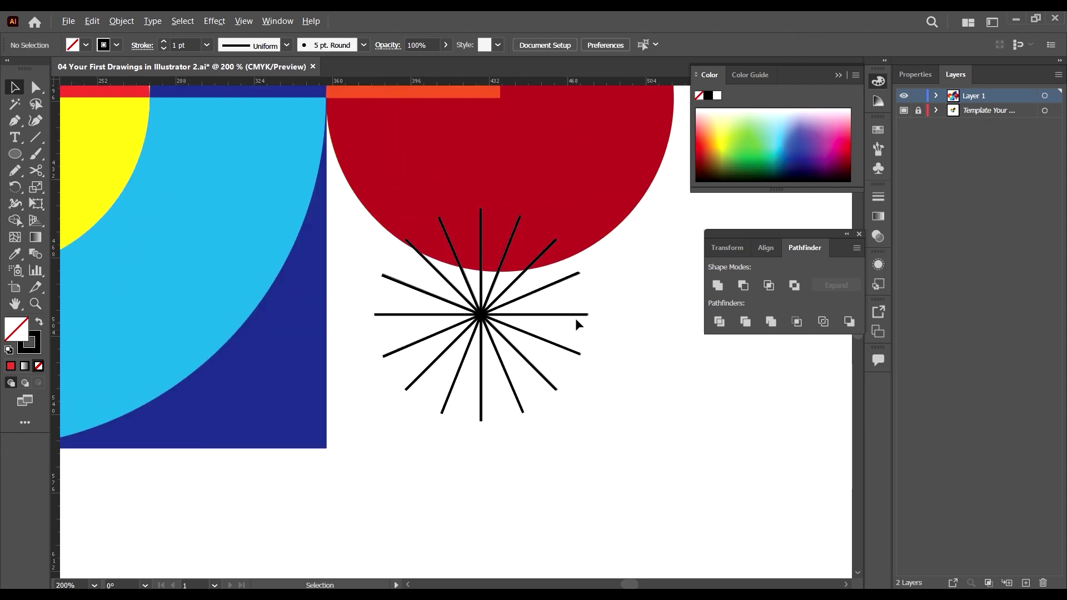
scroll(612, 274, down, 2)
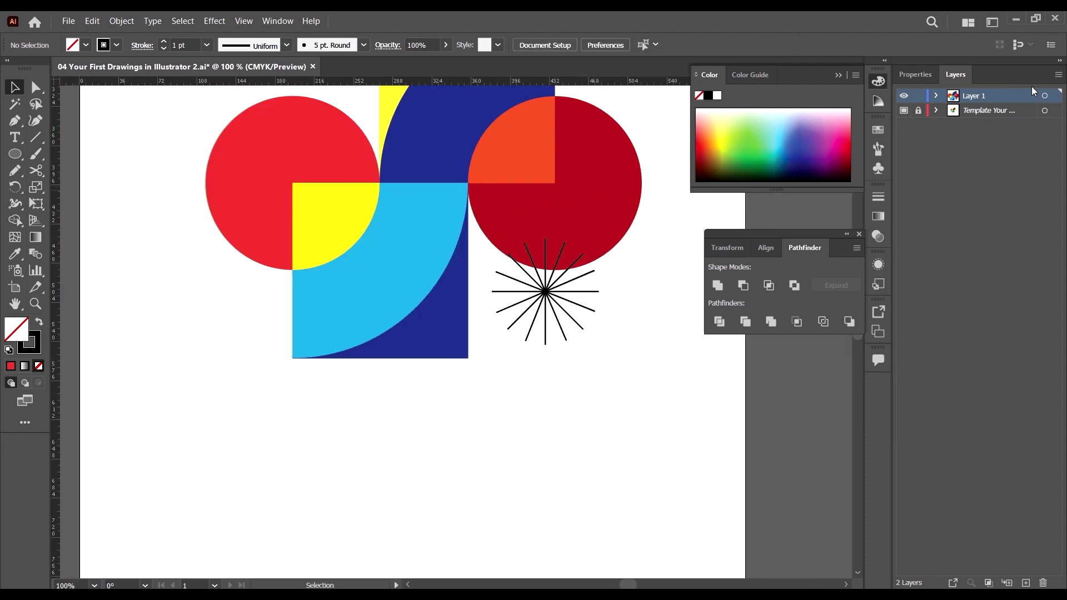
click(904, 110)
scroll(544, 257, down, 2)
scroll(643, 298, up, 3)
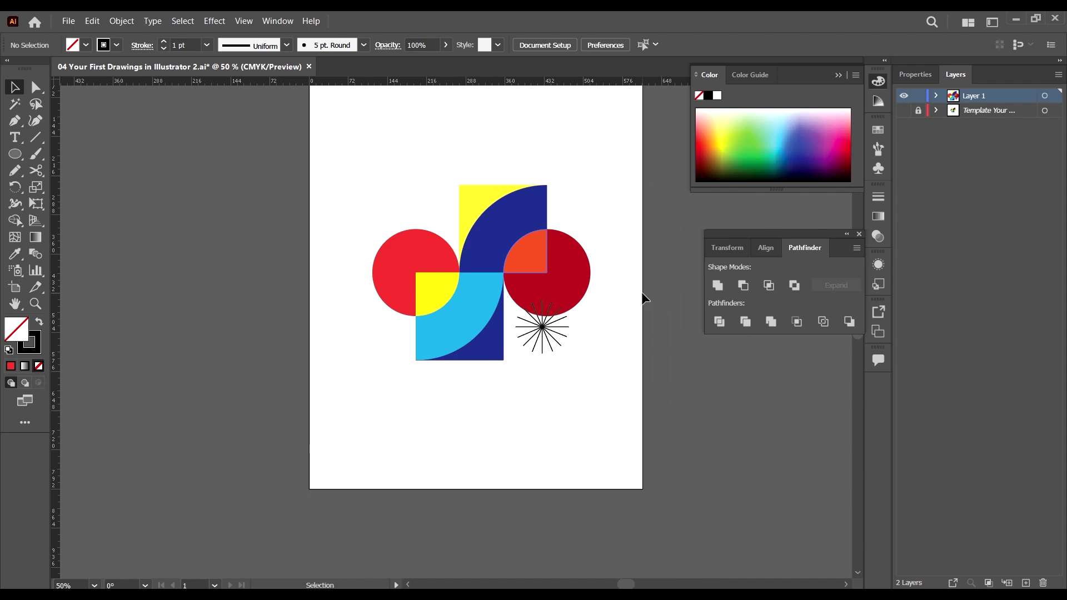
click(704, 232)
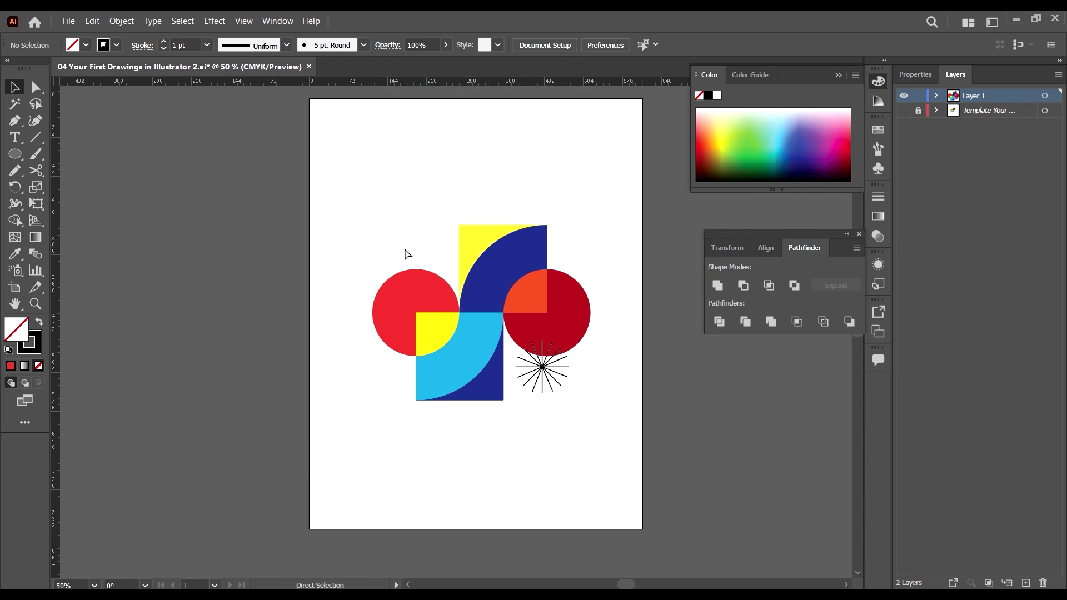
scroll(407, 254, right, 2)
scroll(360, 289, up, 4)
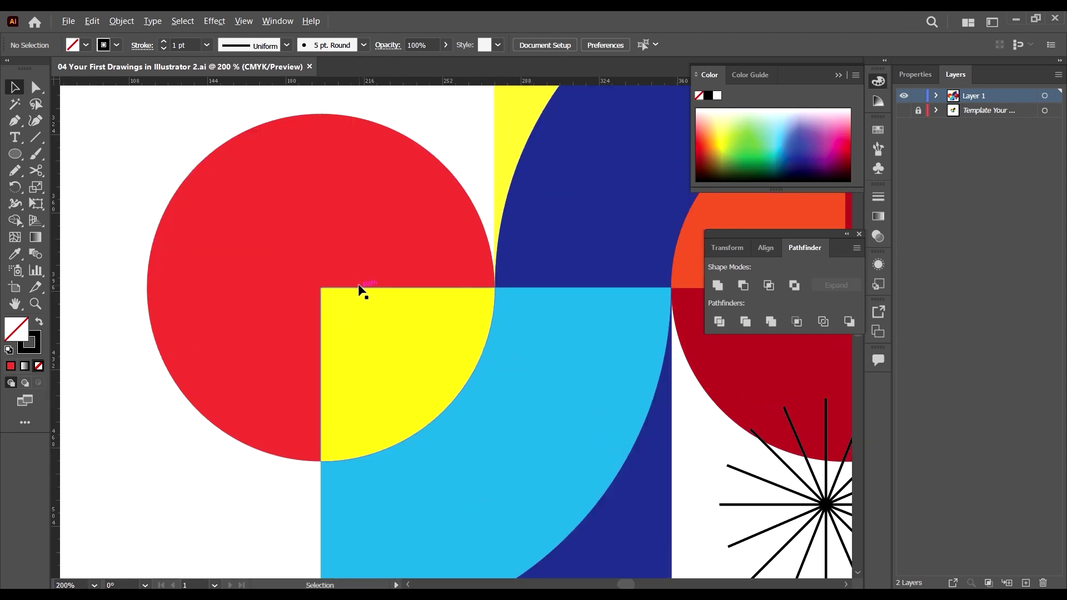
scroll(360, 289, down, 4)
scroll(358, 239, up, 2)
scroll(479, 287, down, 1)
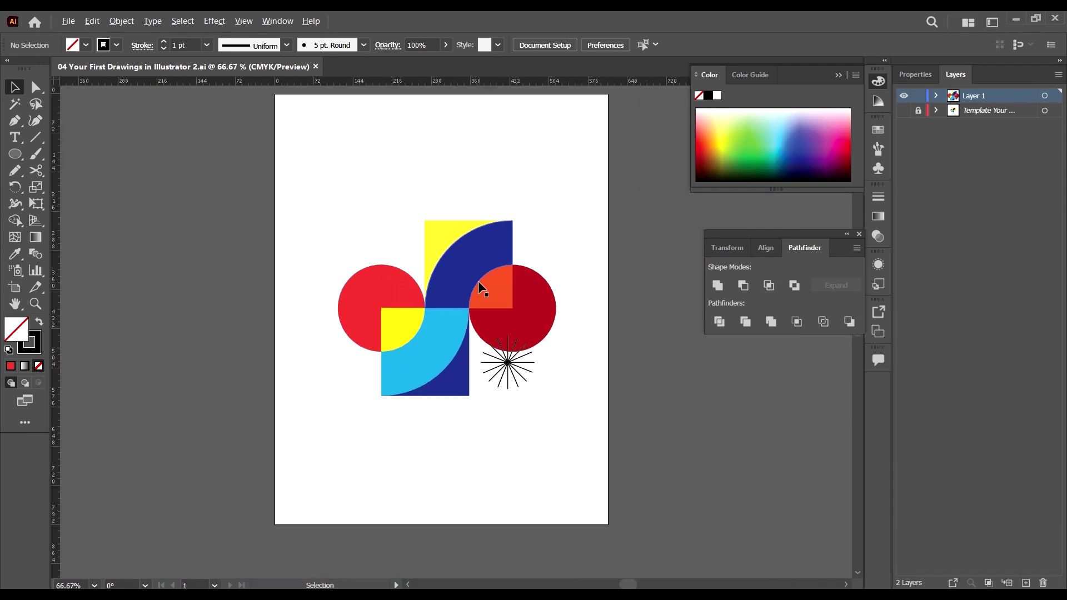
scroll(479, 287, down, 1)
Move the floating Pathfinder panel away from the dock and close it
drag(829, 243, 781, 274)
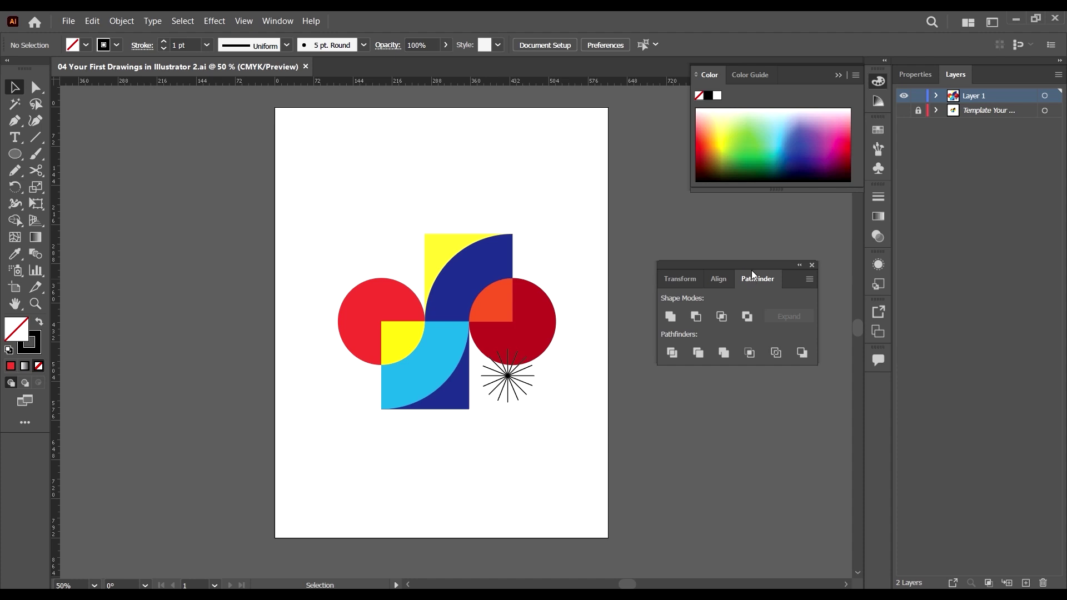
click(812, 266)
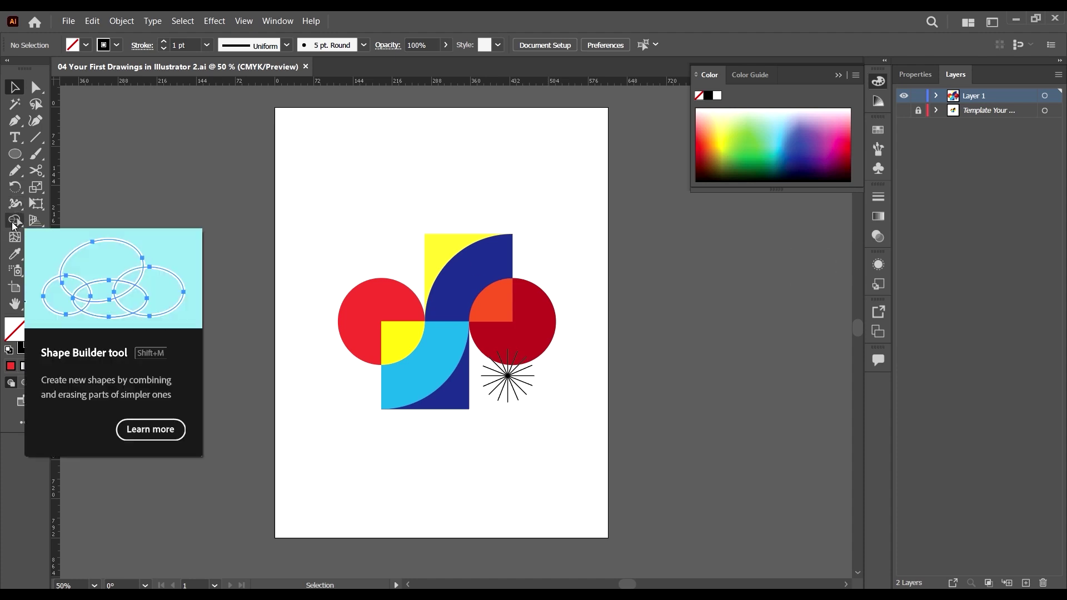